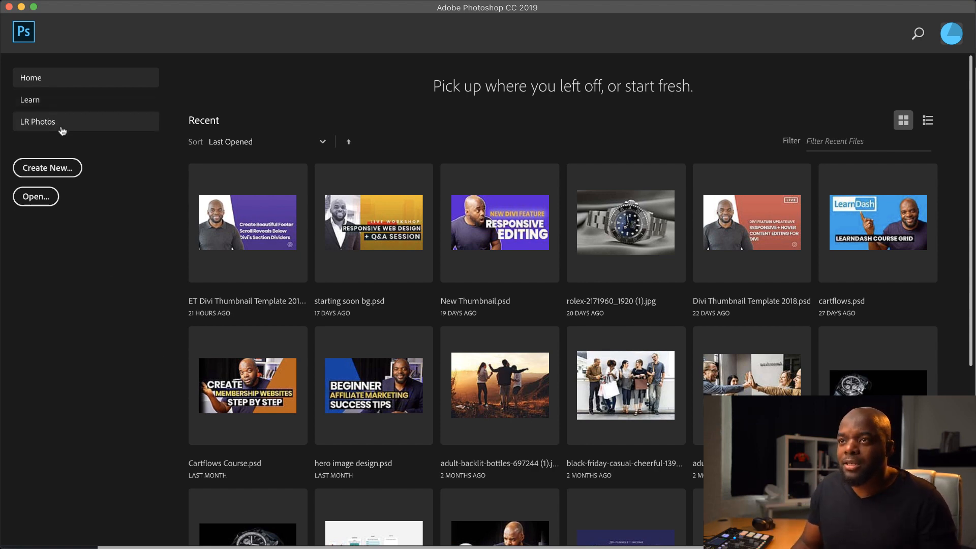
Create a new document from the recent custom 1920 x 1080 px preset at 72 ppi
{"action": "left_click", "coordinate": [47, 170]}
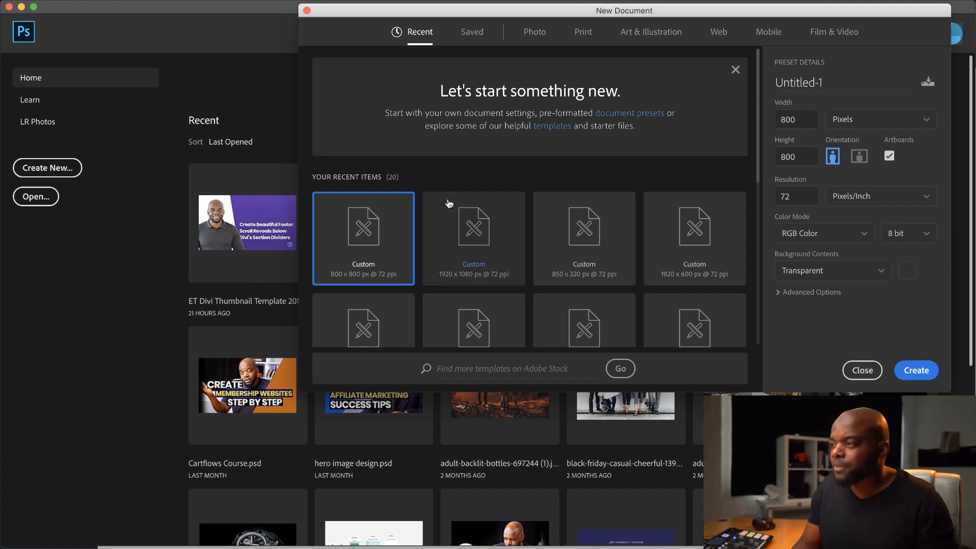
{"action": "left_click", "coordinate": [495, 236]}
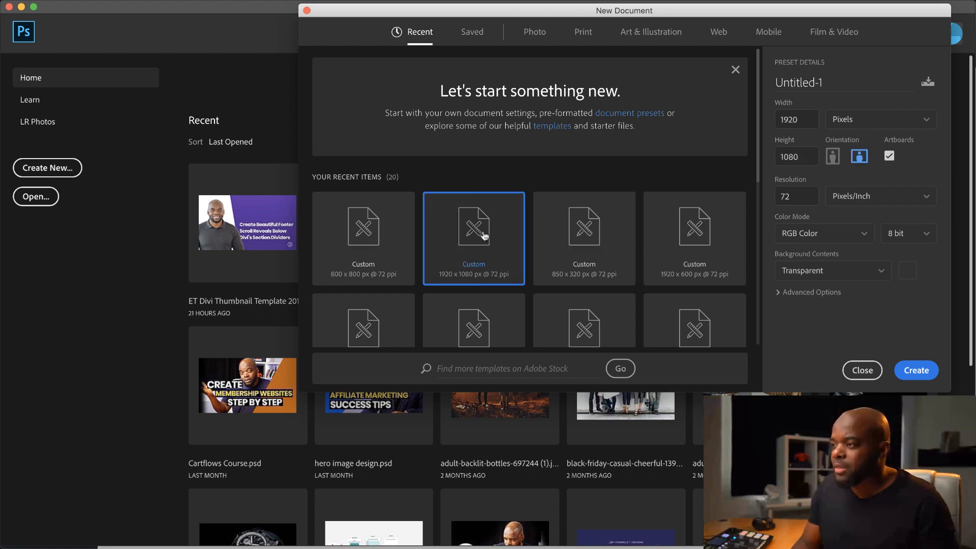
{"action": "double_click", "coordinate": [484, 236]}
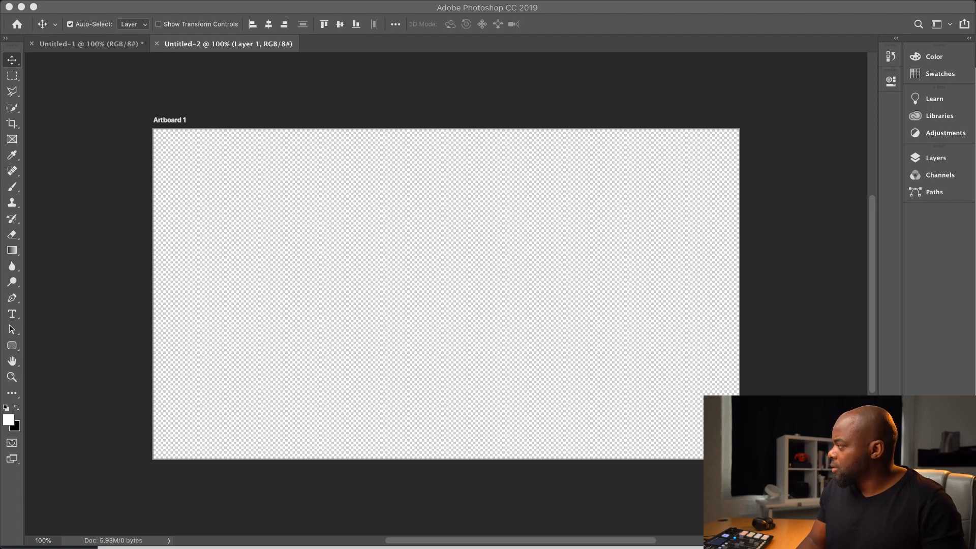
Place the photo DSC00800 on the artboard and scale it to about 158% so it covers the whole canvas
{"action": "left_click_drag", "start_coordinate": [512, 264], "coordinate": [342, 261]}
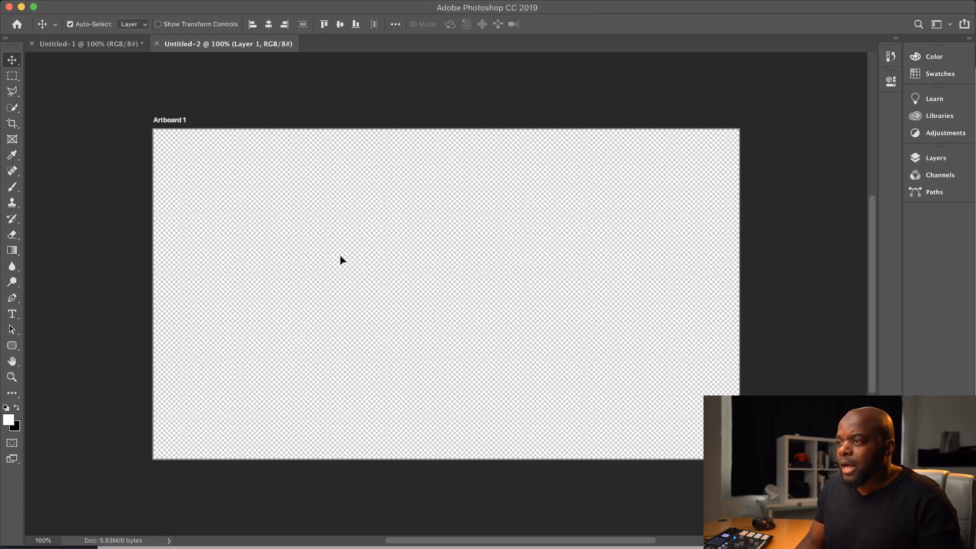
{"action": "left_click_drag", "start_coordinate": [640, 193], "coordinate": [750, 134]}
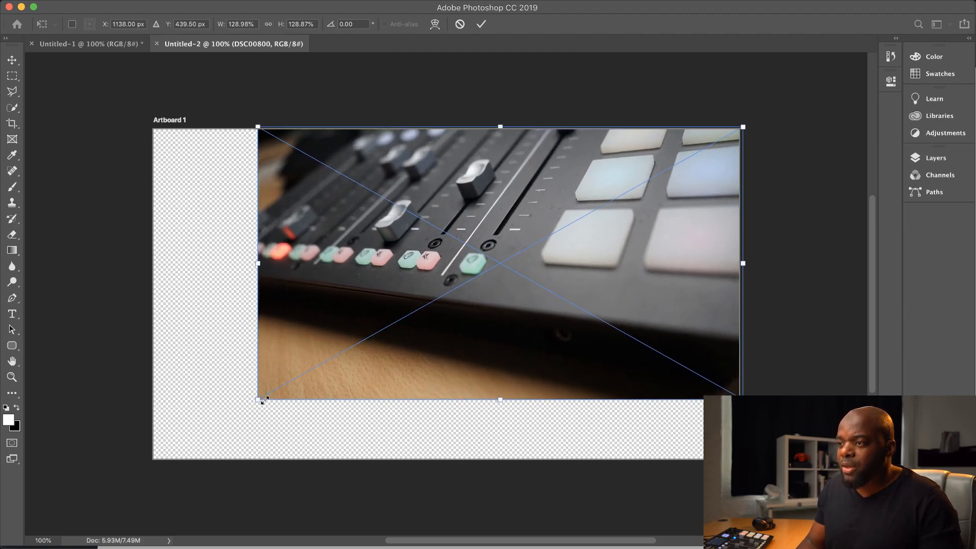
{"action": "left_click_drag", "start_coordinate": [262, 401], "coordinate": [150, 474]}
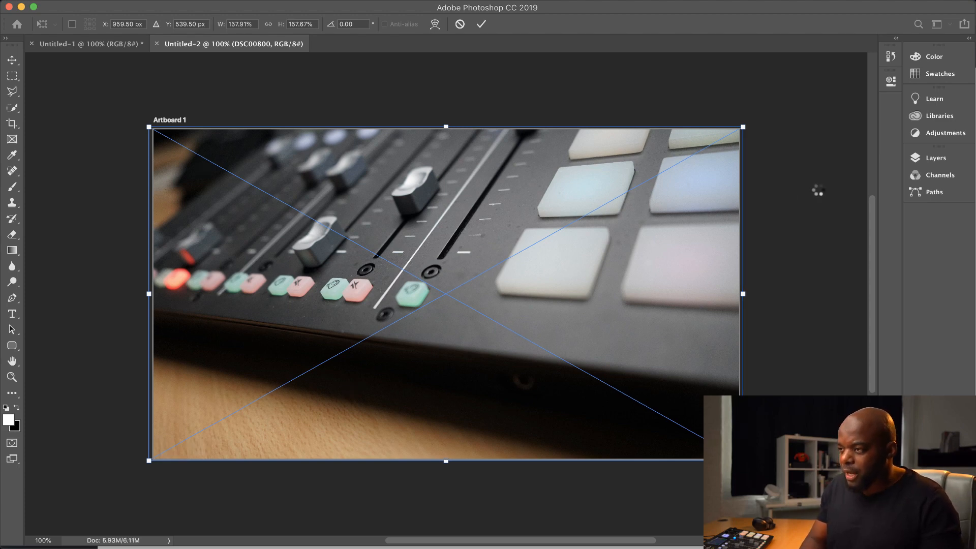
{"action": "left_click", "coordinate": [817, 189]}
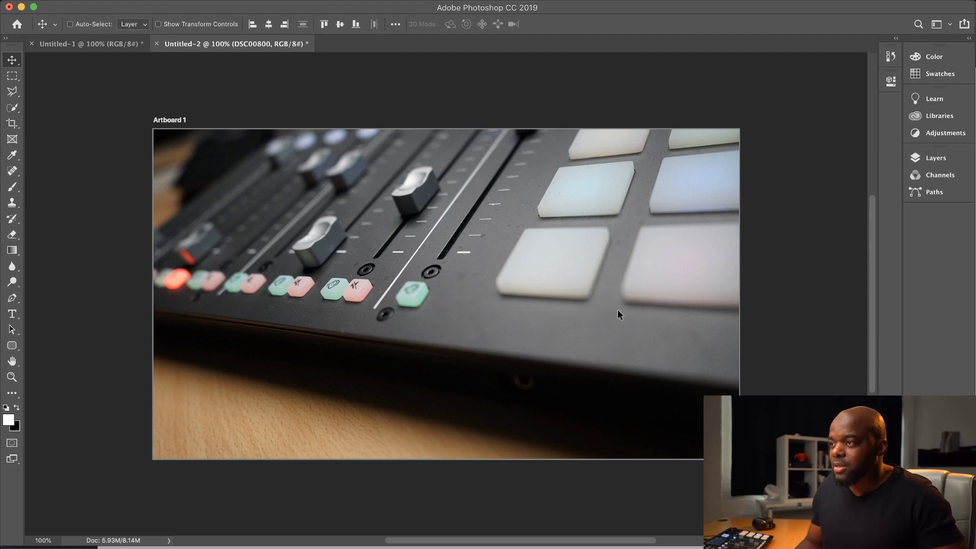
Export the artboard for web as a JPEG at quality 80, saved as 2.jpg in the RODE Landing Page folder
{"action": "key", "text": "super+alt+shift+s"}
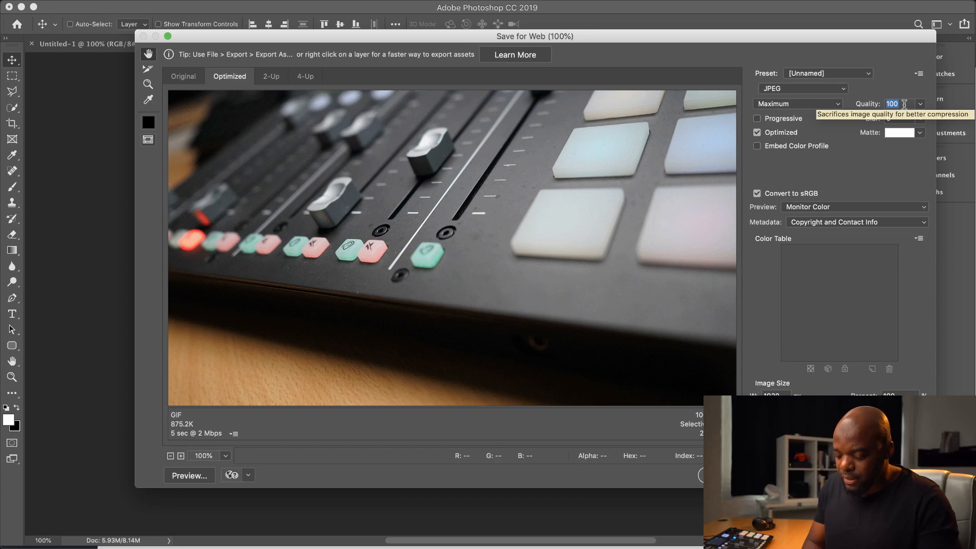
{"action": "type", "text": "80"}
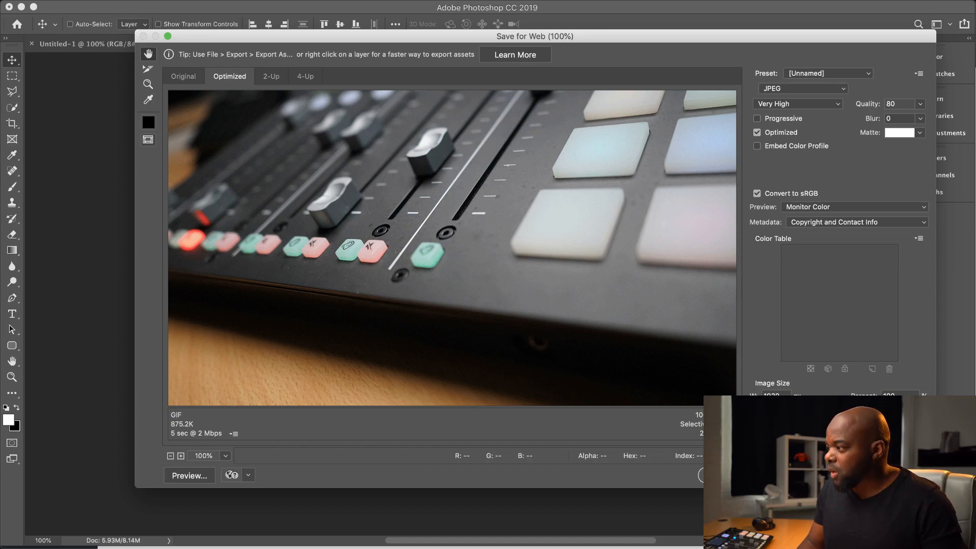
{"action": "left_click", "coordinate": [727, 475]}
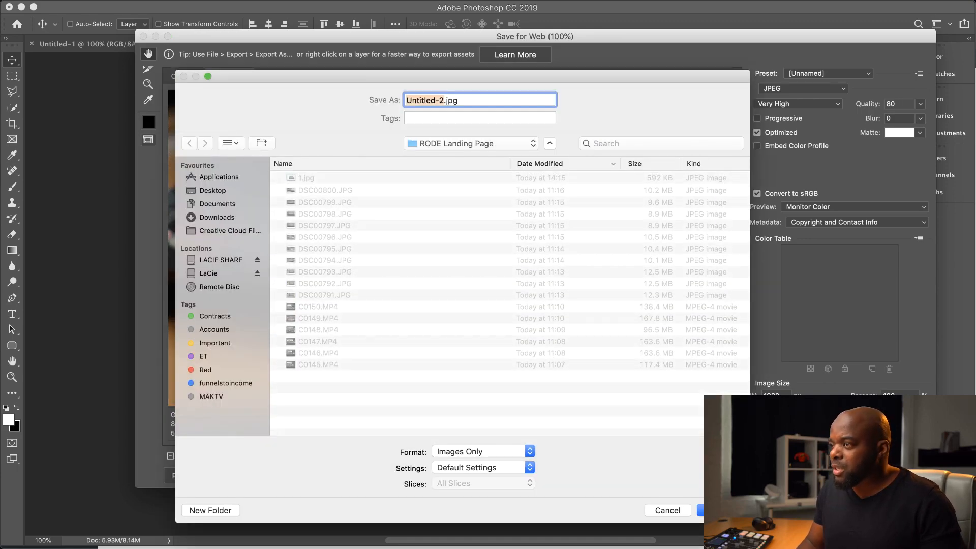
{"action": "key", "text": "Return"}
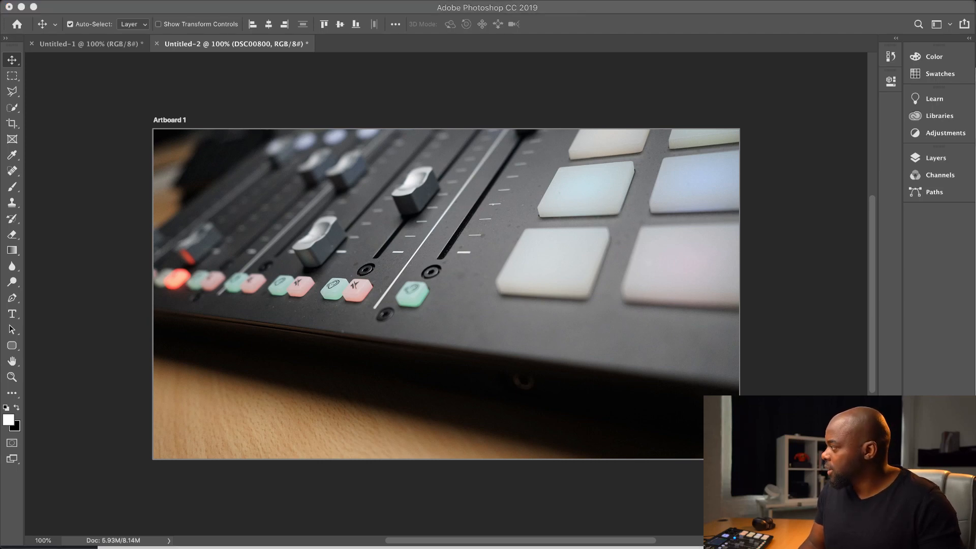
Place the photo DSC00795 over the artboard, scale it to about 195% and position it with the mixer's display and RODE logo in frame
{"action": "left_click_drag", "start_coordinate": [975, 274], "coordinate": [266, 274]}
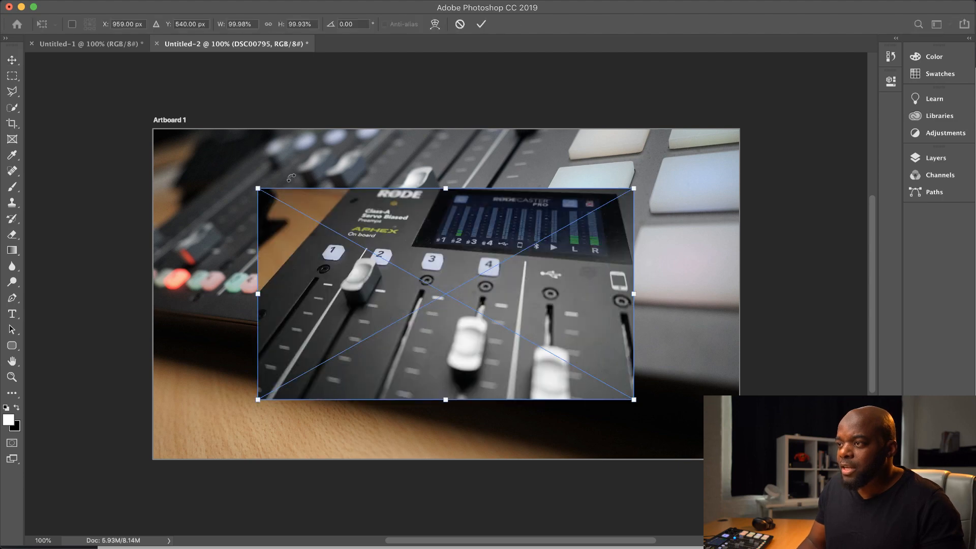
{"action": "left_click_drag", "start_coordinate": [258, 188], "coordinate": [149, 127]}
{"action": "left_click_drag", "start_coordinate": [635, 400], "coordinate": [814, 500]}
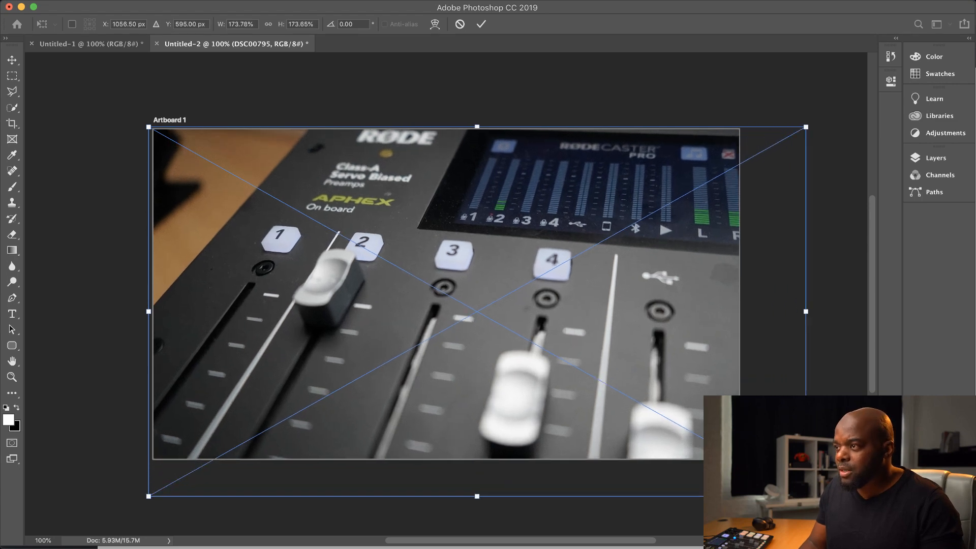
{"action": "left_click_drag", "start_coordinate": [538, 250], "coordinate": [475, 250]}
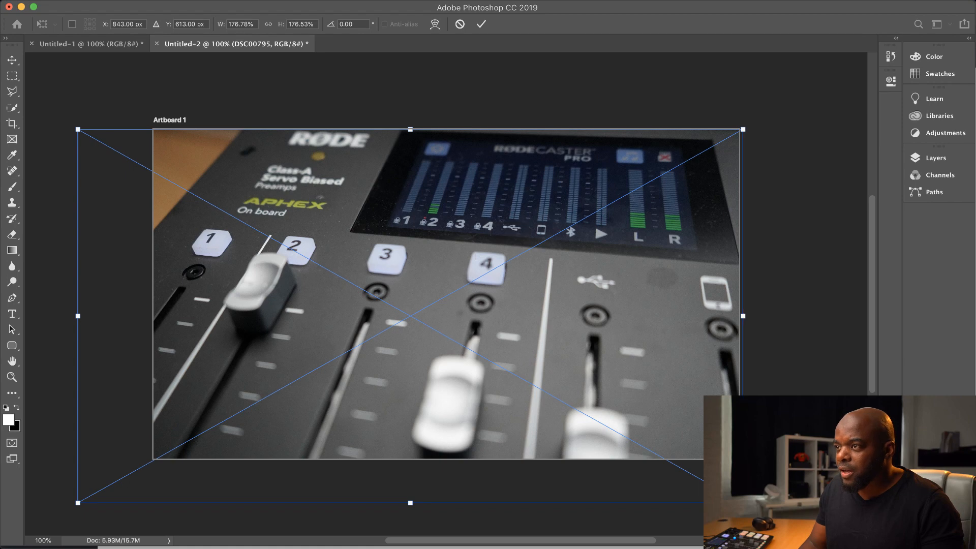
{"action": "left_click_drag", "start_coordinate": [743, 503], "coordinate": [773, 520]}
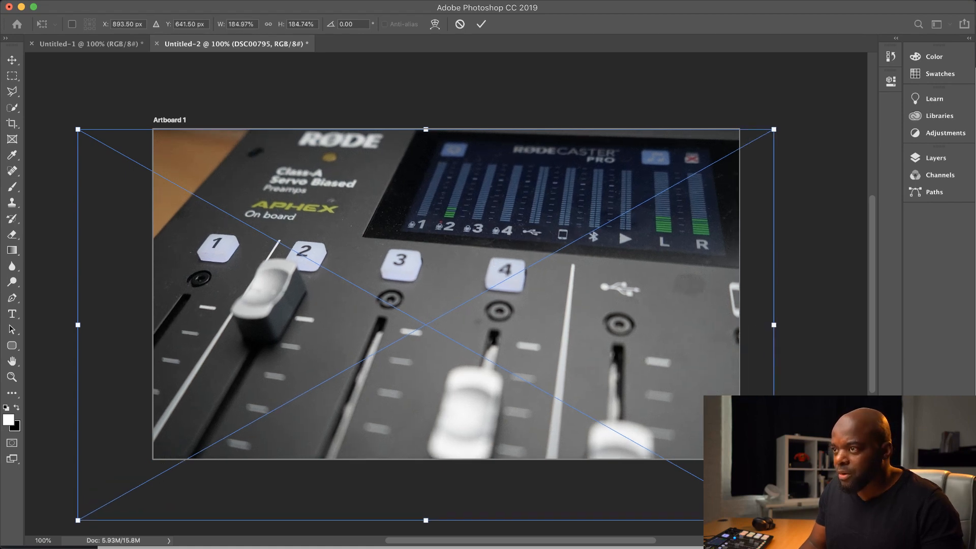
{"action": "left_click_drag", "start_coordinate": [358, 261], "coordinate": [311, 264]}
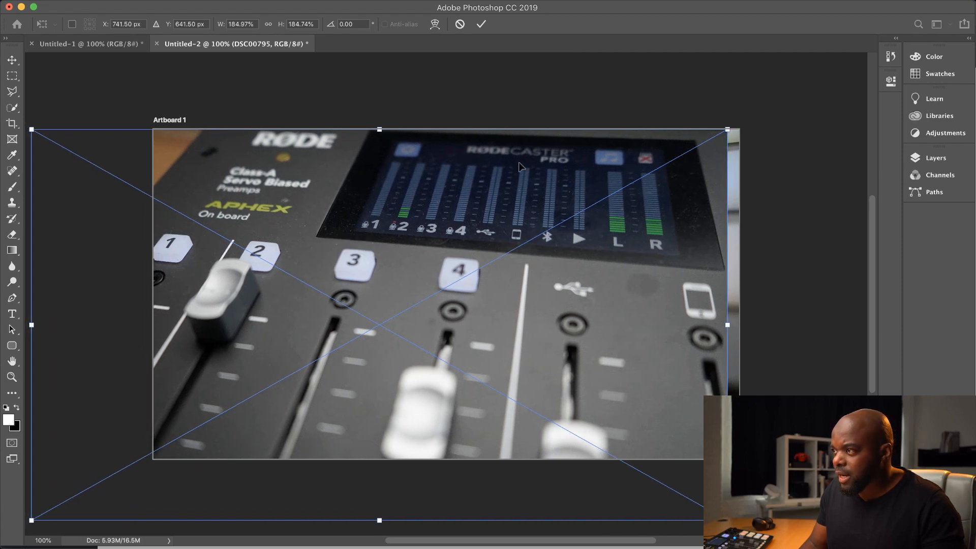
{"action": "left_click_drag", "start_coordinate": [728, 126], "coordinate": [763, 104]}
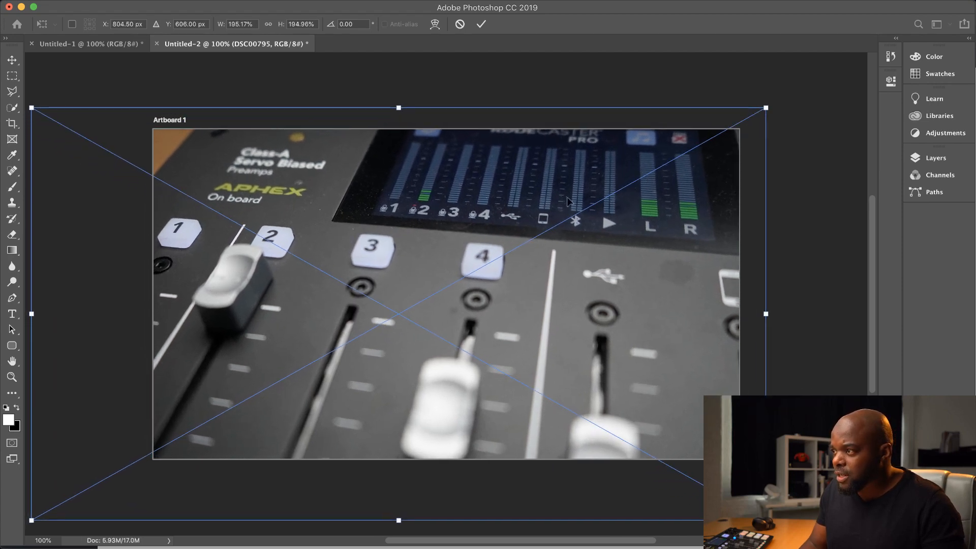
{"action": "left_click_drag", "start_coordinate": [480, 204], "coordinate": [483, 225]}
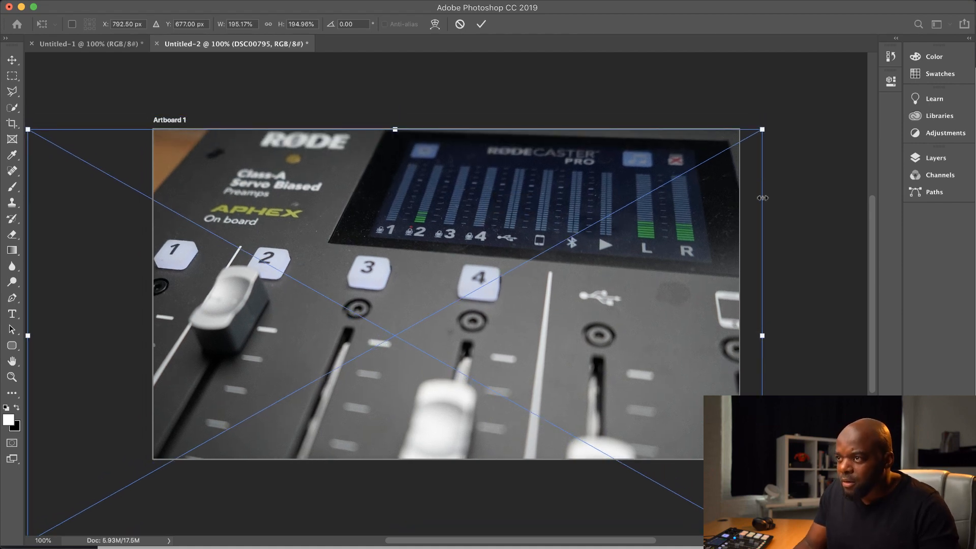
{"action": "key", "text": "Return"}
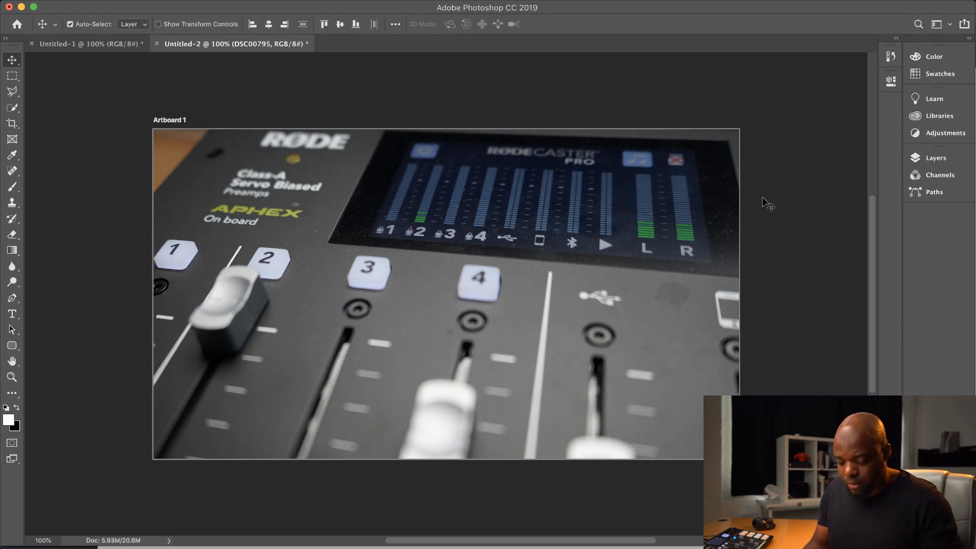
Export the DSC00795 composition for web as a quality 80 JPEG named 3.jpg in the RODE Landing Page folder
{"action": "key", "text": "super+alt+shift+s"}
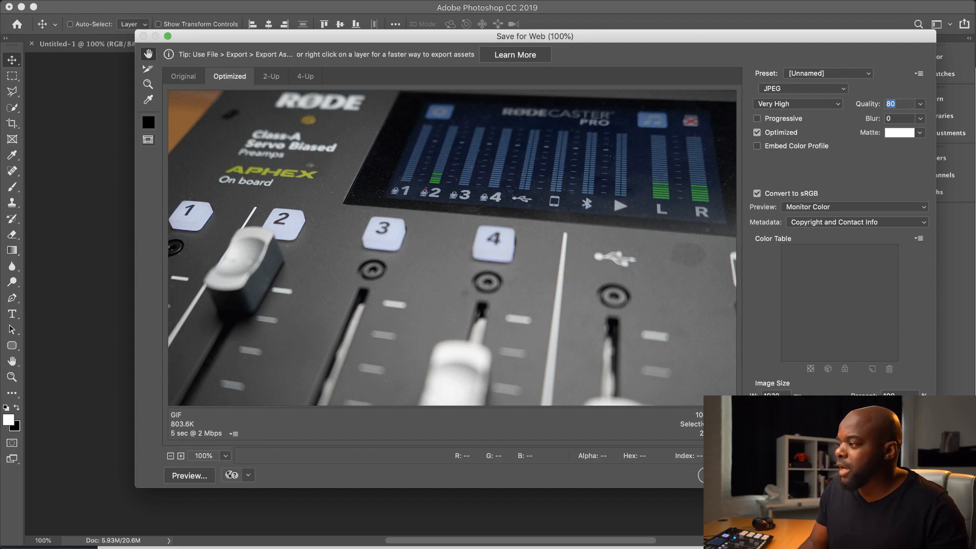
{"action": "key", "text": "Return"}
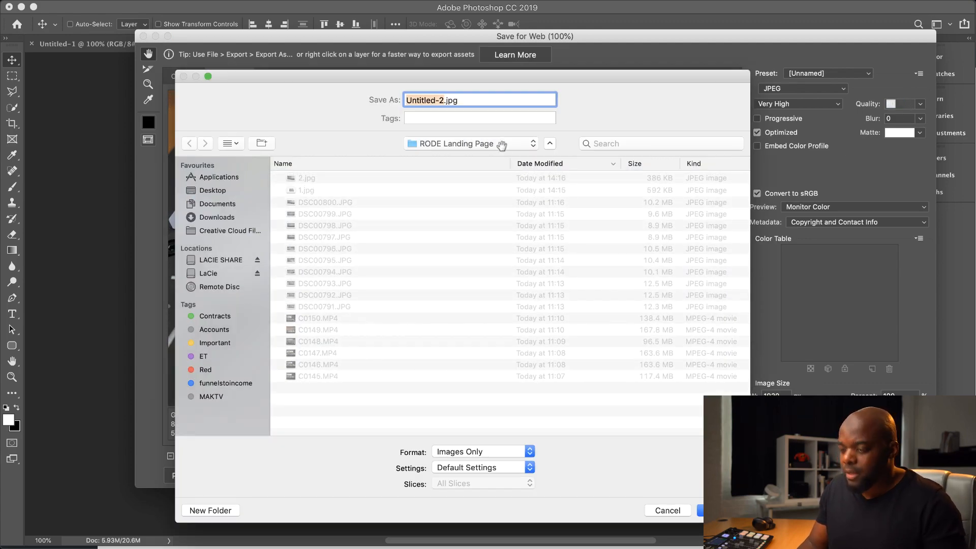
{"action": "type", "text": "3"}
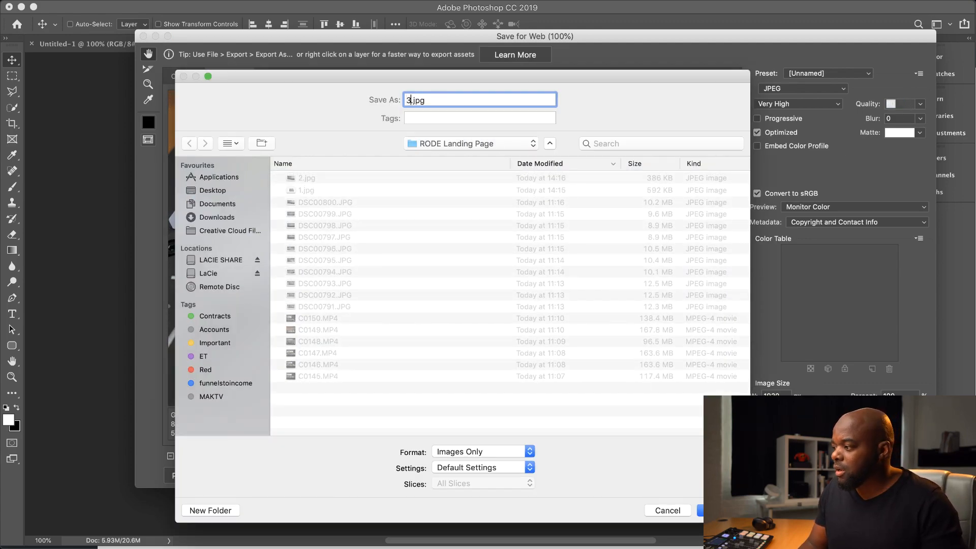
{"action": "key", "text": "Return"}
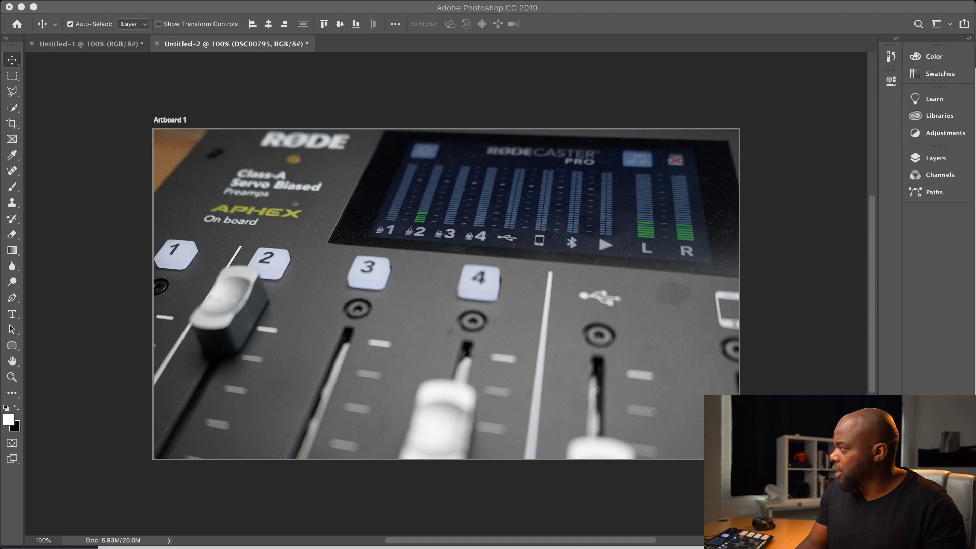
Place the photo DSC00794 on the artboard and enlarge it to about 177% so it fills the canvas
{"action": "left_click_drag", "start_coordinate": [488, 275], "coordinate": [329, 276]}
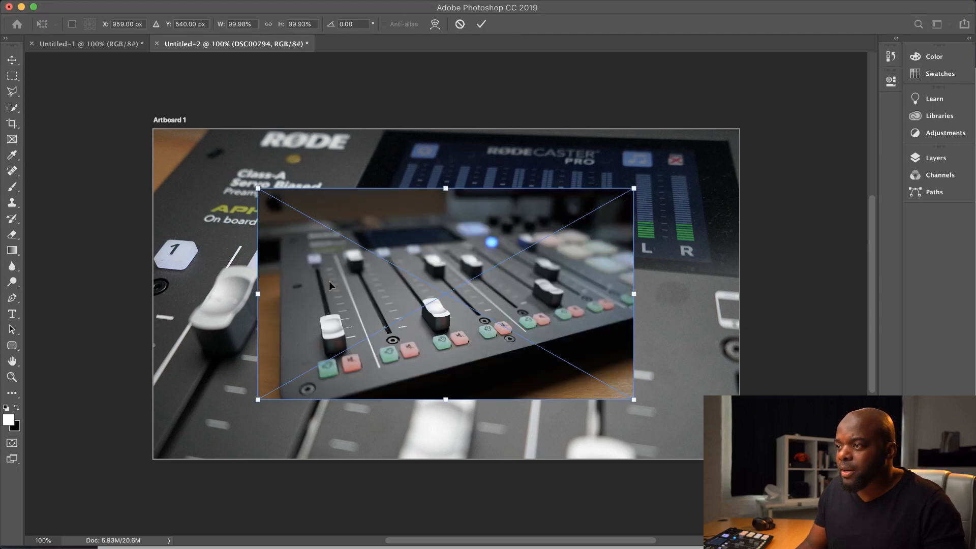
{"action": "left_click_drag", "start_coordinate": [257, 187], "coordinate": [116, 109]}
{"action": "left_click_drag", "start_coordinate": [634, 389], "coordinate": [781, 483]}
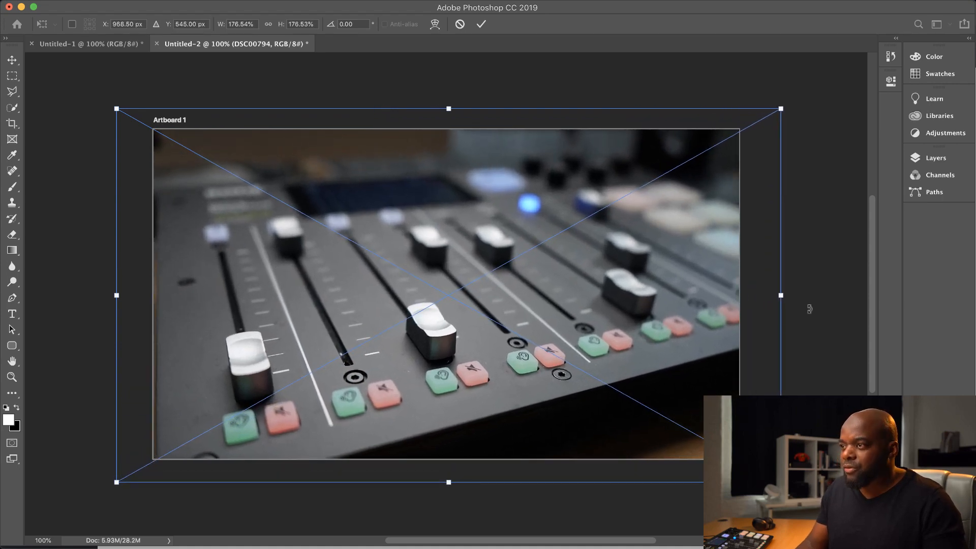
{"action": "key", "text": "Return"}
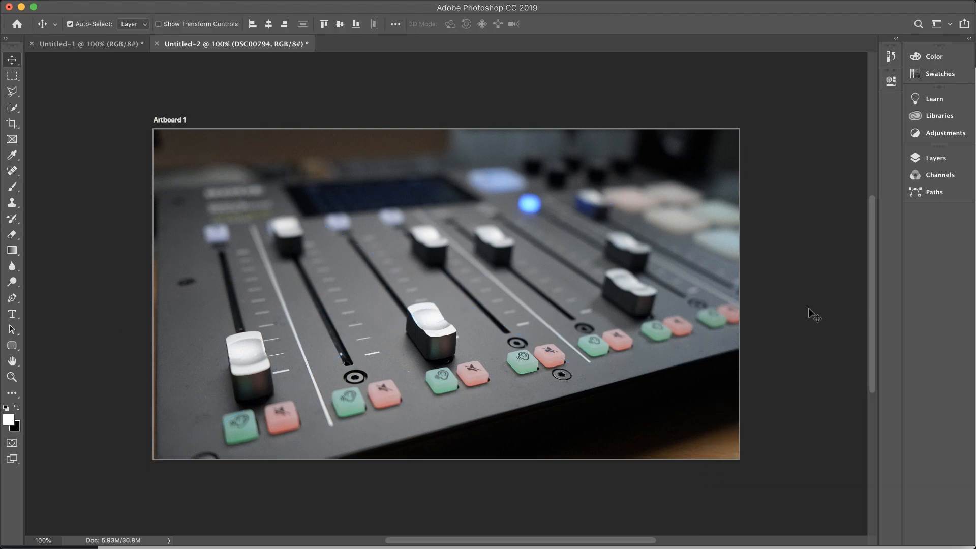
Export the DSC00794 composition for web as a quality 80 JPEG named 4.jpg in the RODE Landing Page folder
{"action": "key", "text": "super+alt+shift+s"}
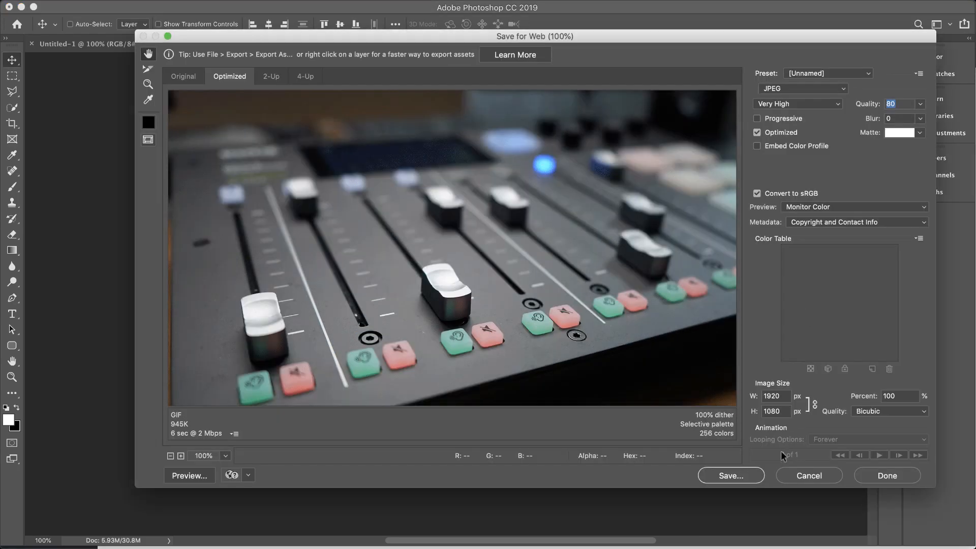
{"action": "left_click", "coordinate": [727, 475]}
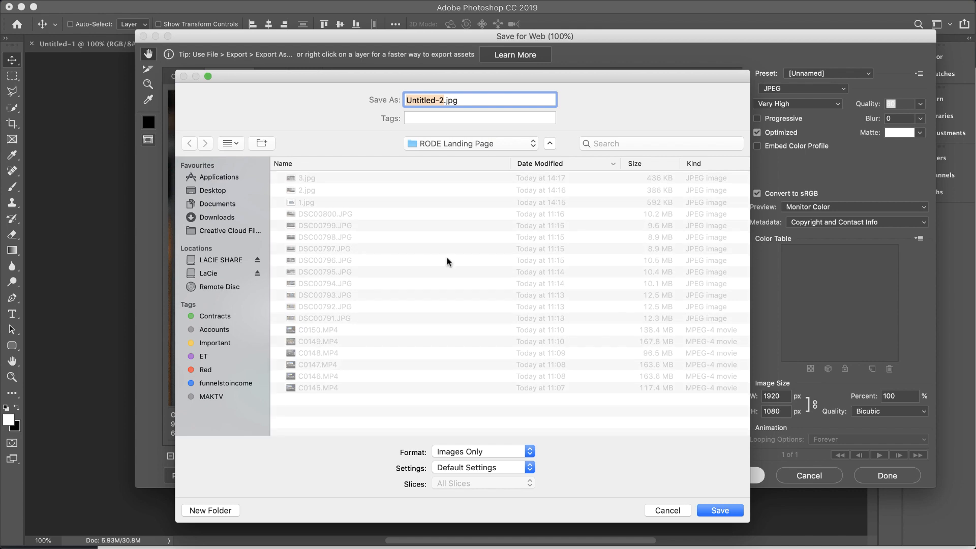
{"action": "type", "text": "4"}
{"action": "left_click", "coordinate": [732, 510]}
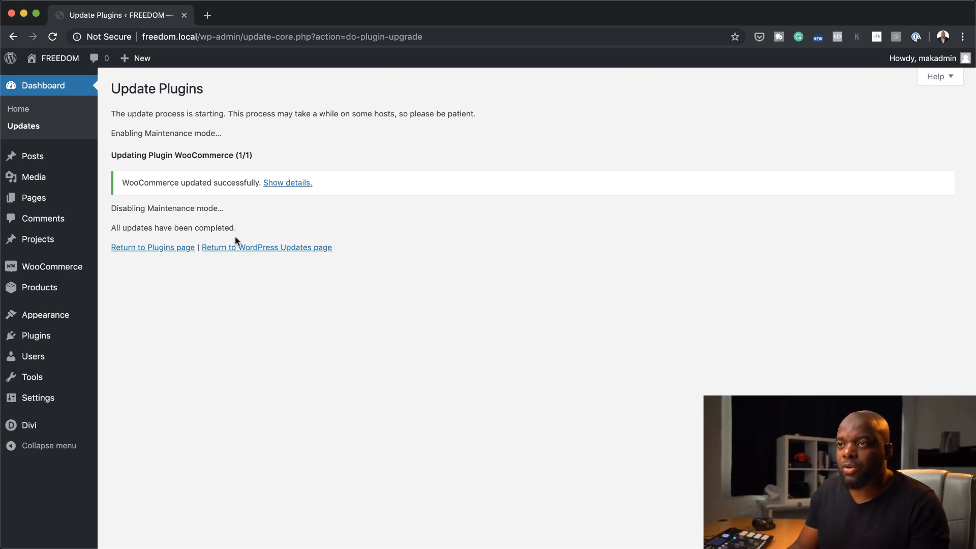
In the WordPress dashboard in Chrome, add a new page titled Mixer and start building it from scratch with the Divi Builder
{"action": "mouse_move", "coordinate": [45, 201]}
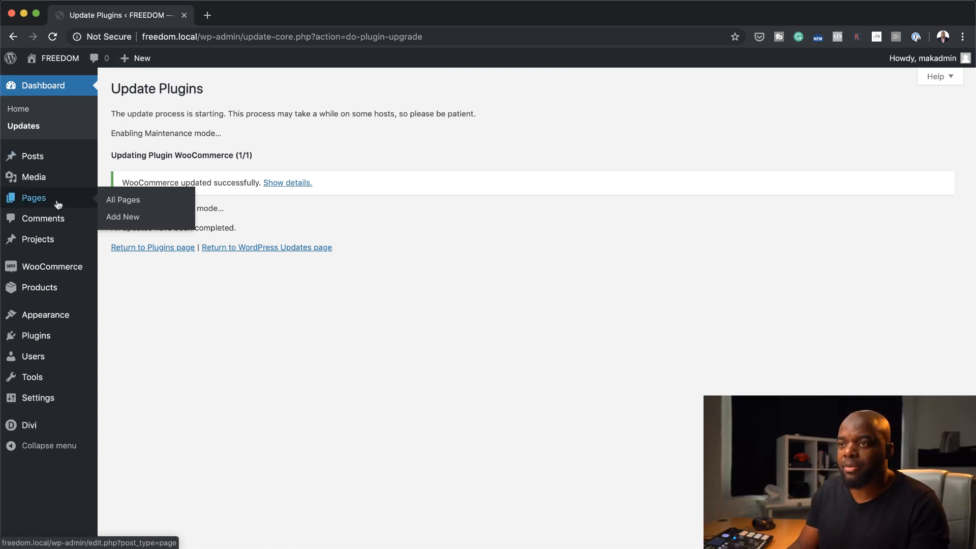
{"action": "left_click", "coordinate": [126, 219]}
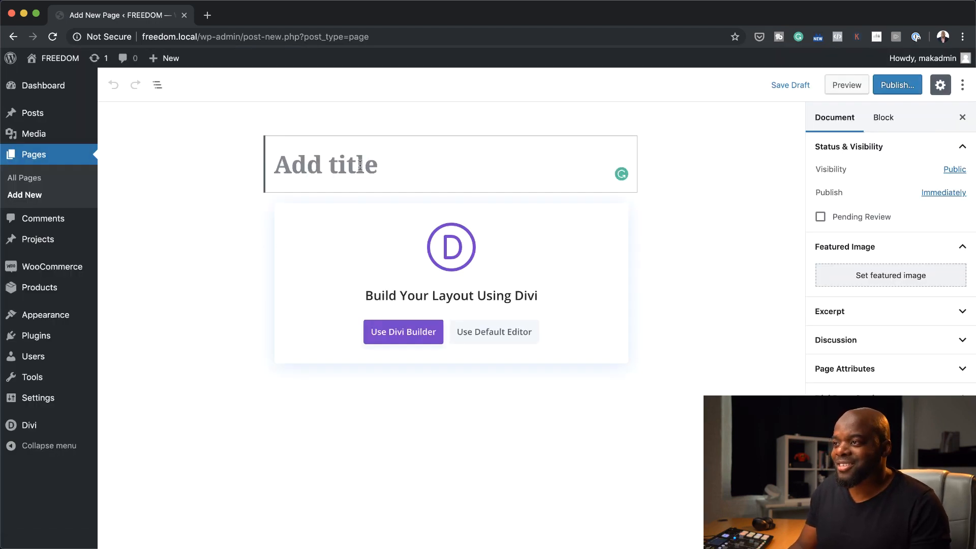
{"action": "type", "text": "Mi"}
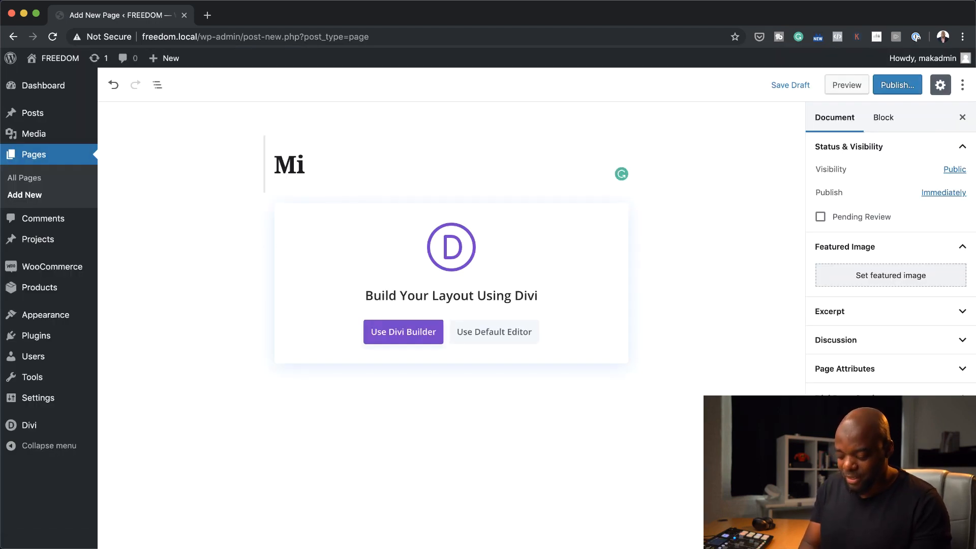
{"action": "type", "text": "xer"}
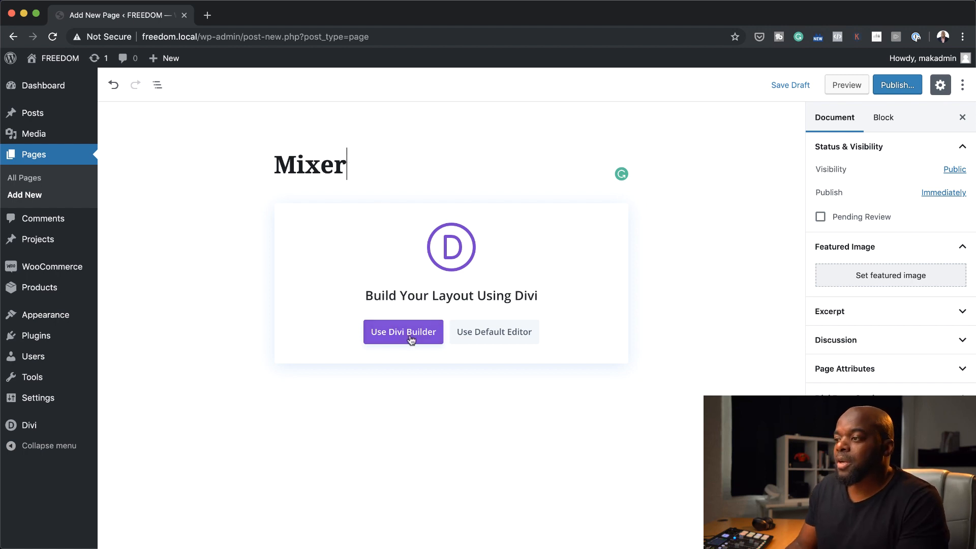
{"action": "left_click", "coordinate": [412, 336]}
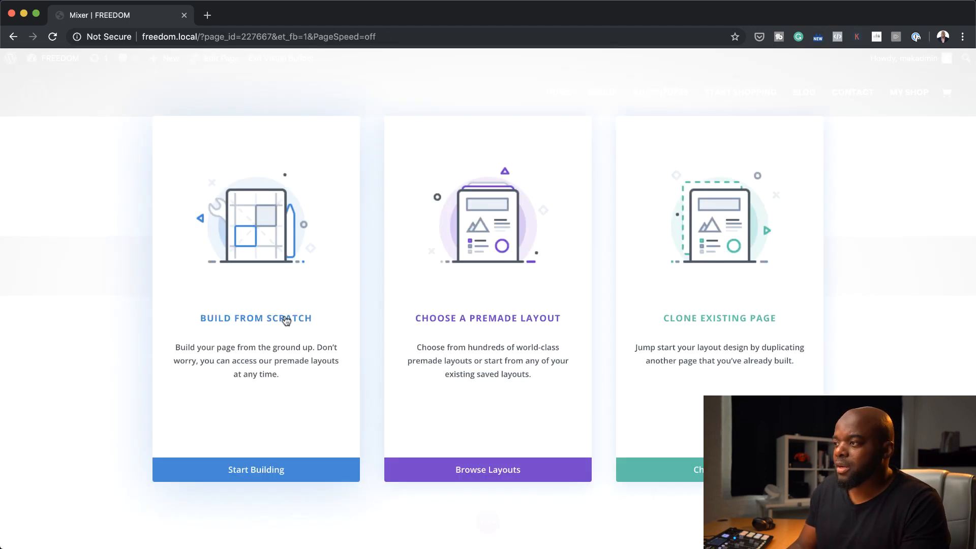
{"action": "left_click", "coordinate": [286, 320]}
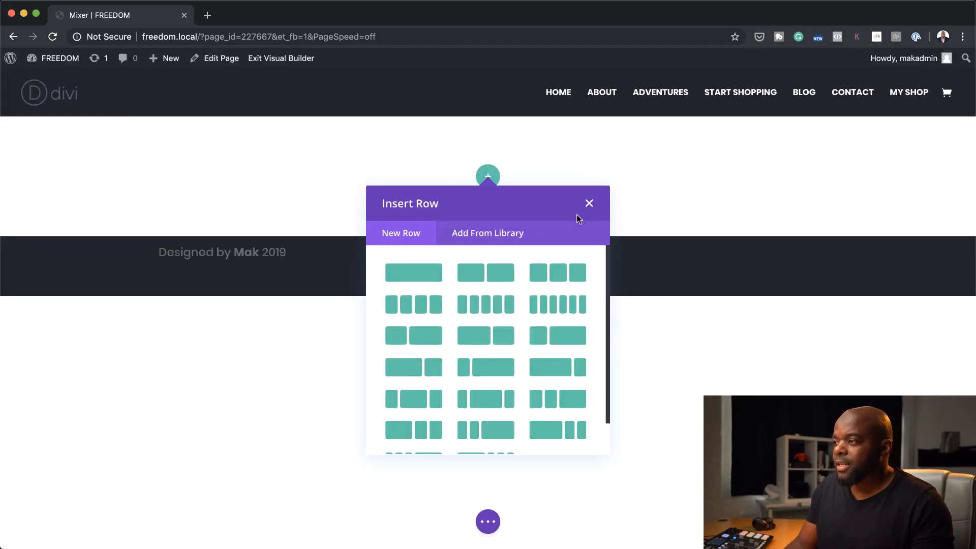
Insert a single-column row without a module and give its section a near-black background colour
{"action": "left_click", "coordinate": [430, 278]}
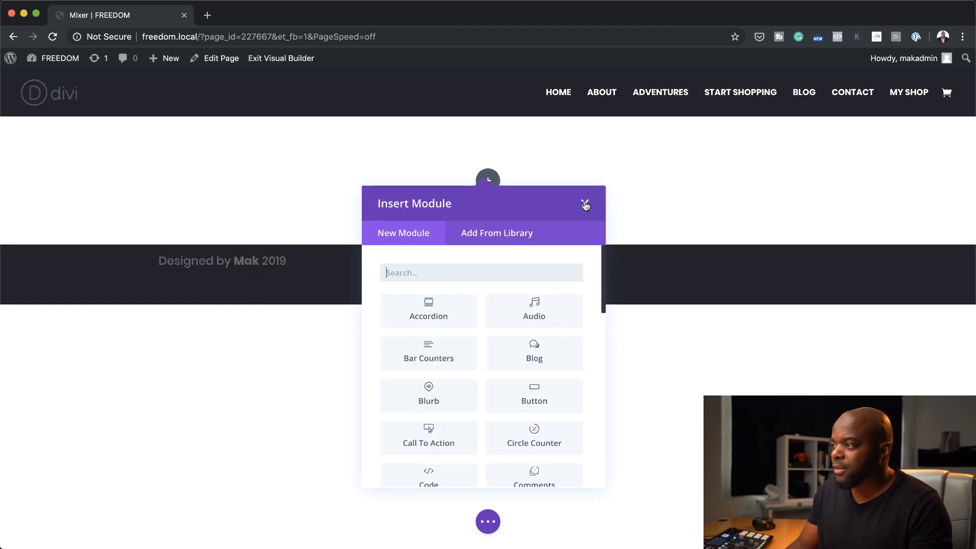
{"action": "left_click", "coordinate": [586, 205]}
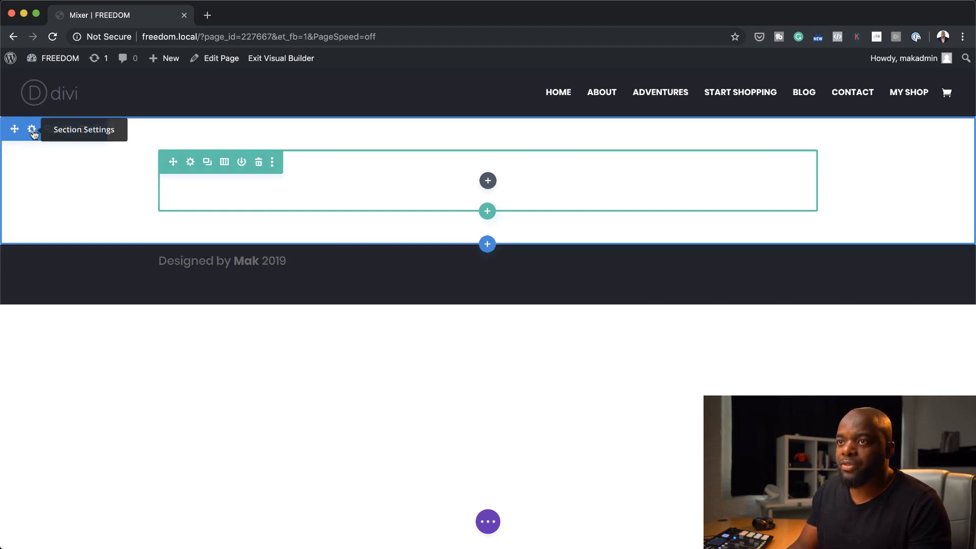
{"action": "left_click", "coordinate": [32, 130]}
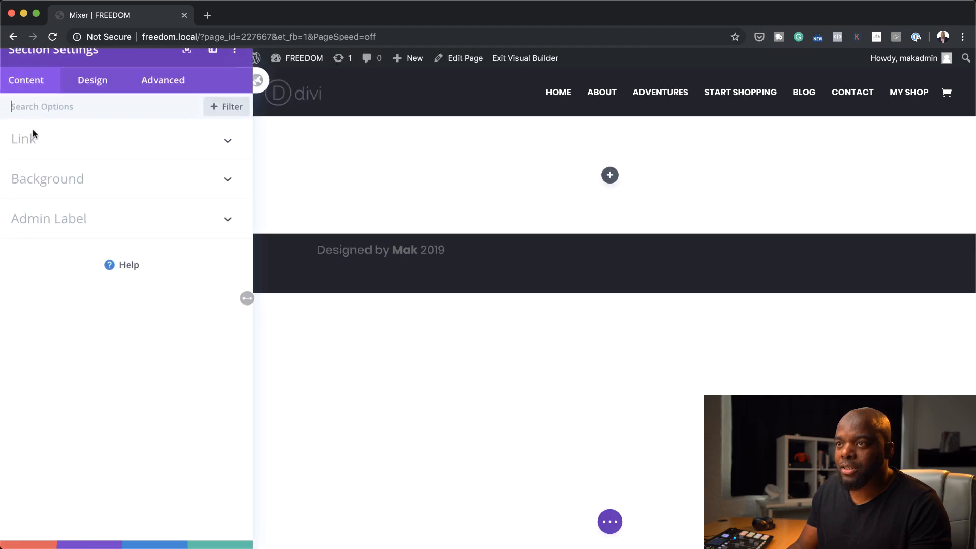
{"action": "left_click", "coordinate": [78, 190]}
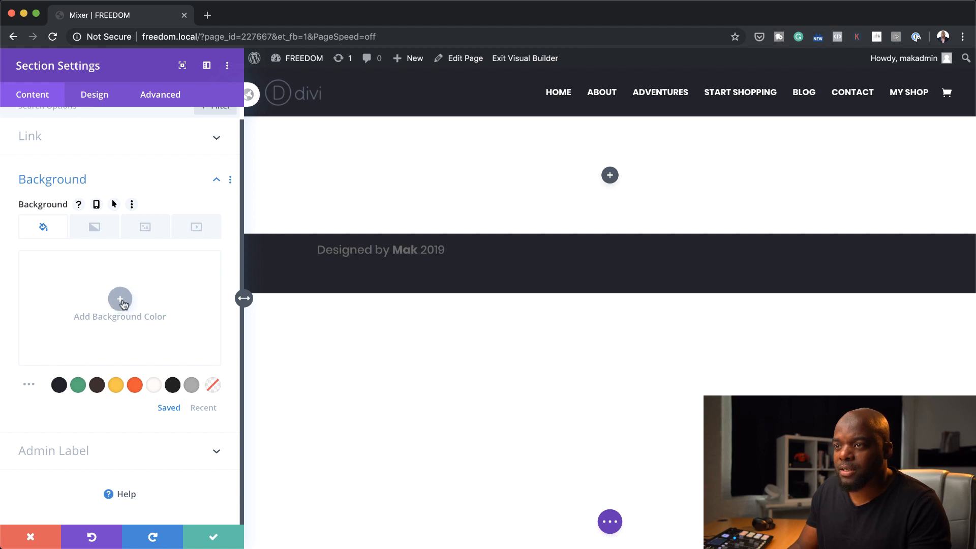
{"action": "left_click", "coordinate": [122, 300]}
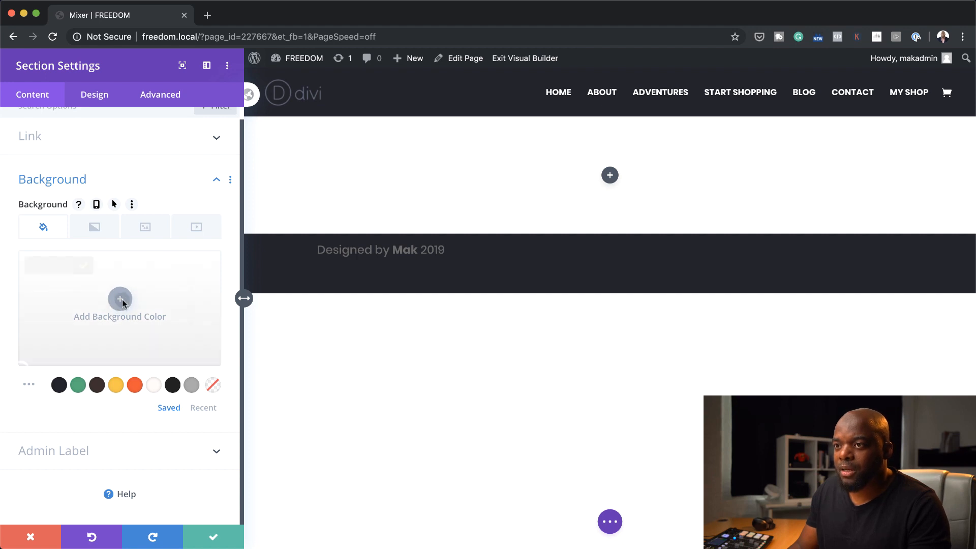
{"action": "left_click", "coordinate": [56, 388]}
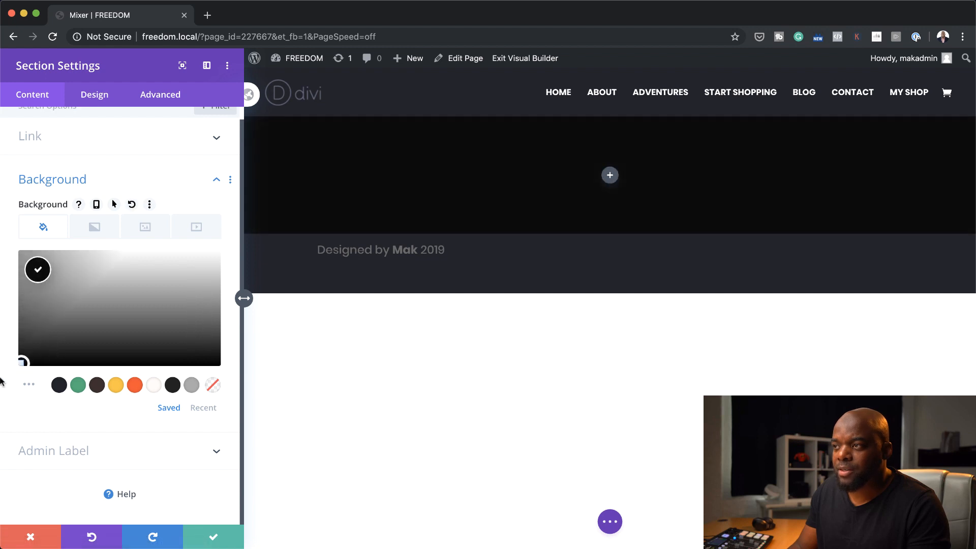
Upload the four exported mixer photos to the media library and set 4.jpg as the section's background image
{"action": "left_click", "coordinate": [145, 228]}
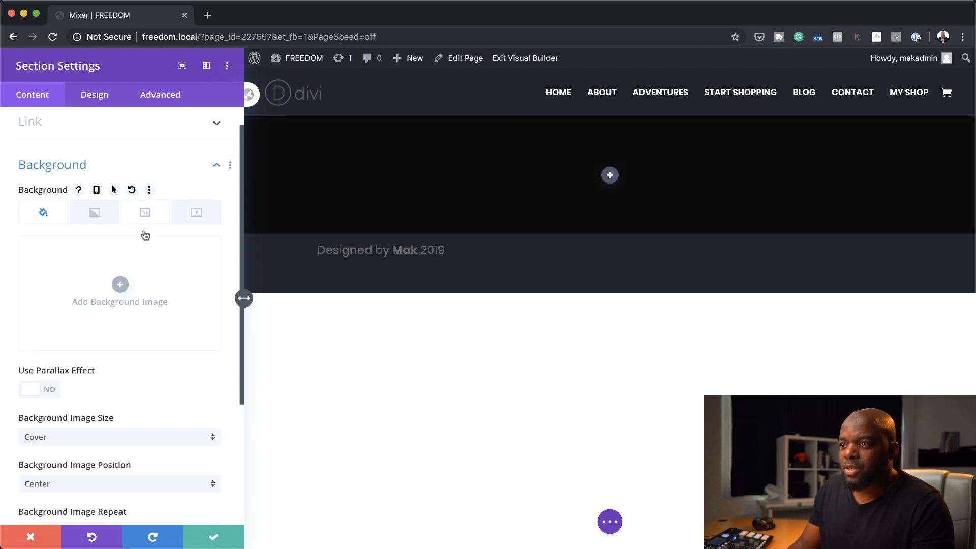
{"action": "left_click", "coordinate": [121, 286]}
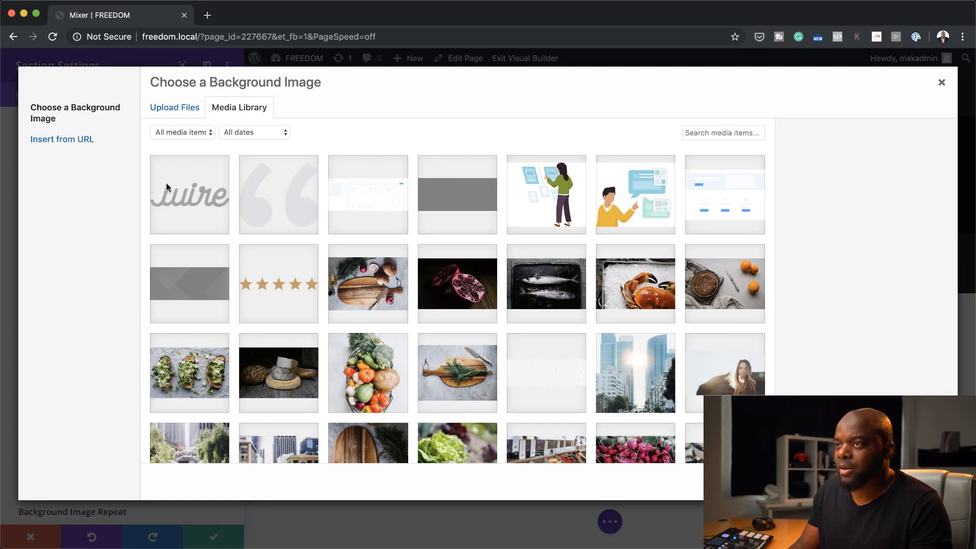
{"action": "left_click", "coordinate": [181, 112]}
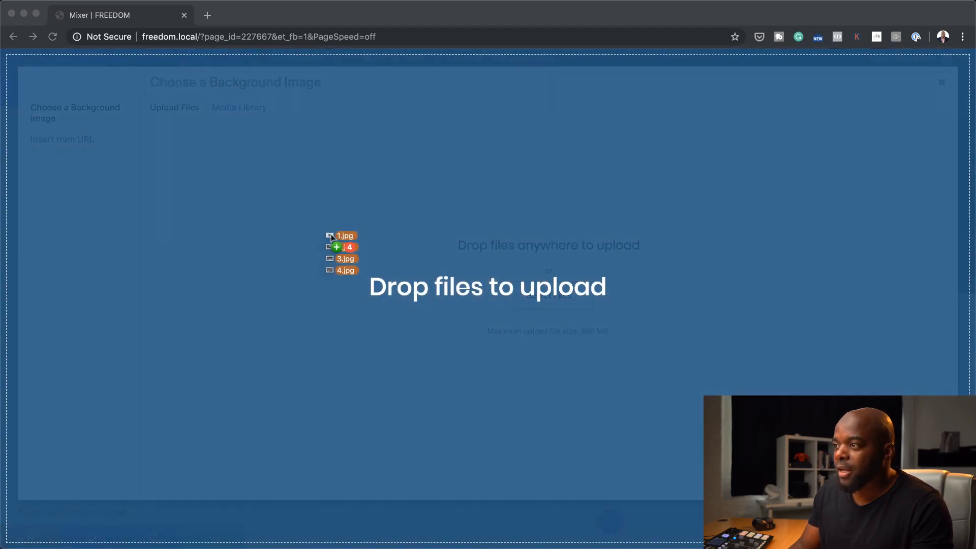
{"action": "left_click_drag", "start_coordinate": [327, 235], "coordinate": [333, 239]}
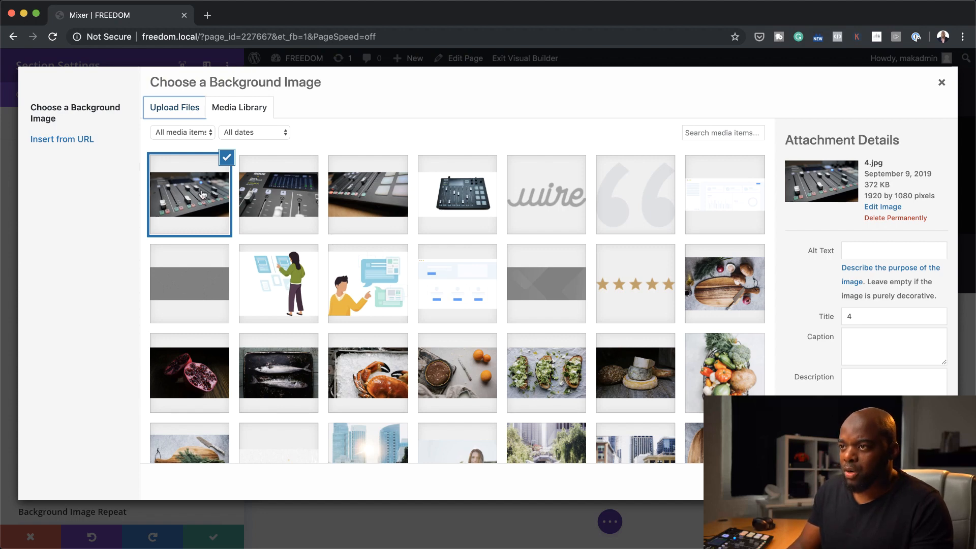
{"action": "left_click", "coordinate": [914, 482]}
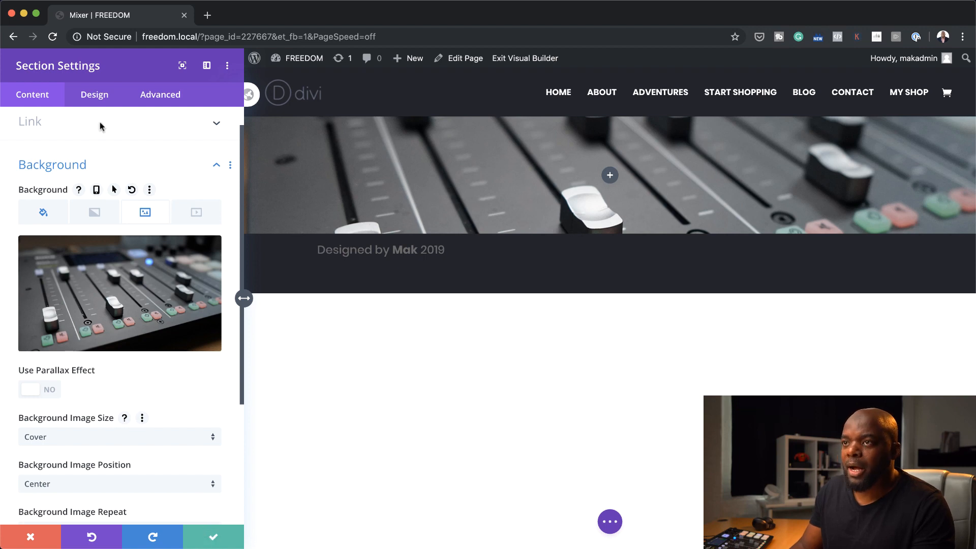
Set the section's minimum height to 556px
{"action": "left_click", "coordinate": [101, 96]}
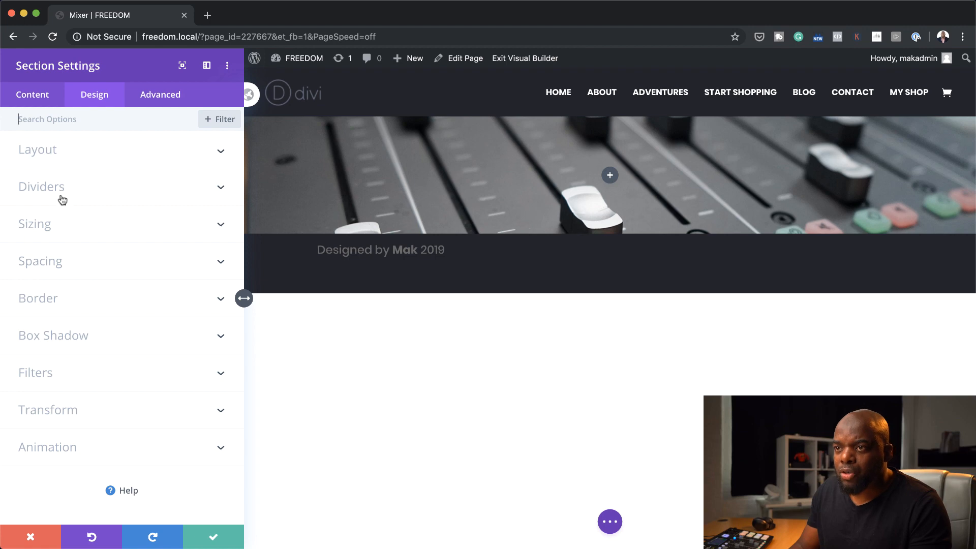
{"action": "left_click", "coordinate": [60, 227]}
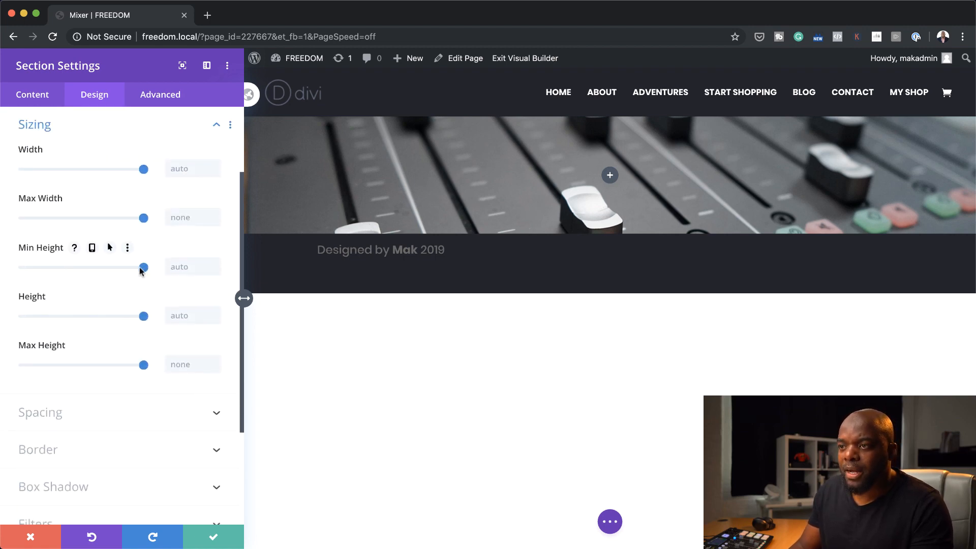
{"action": "left_click_drag", "start_coordinate": [140, 268], "coordinate": [84, 283]}
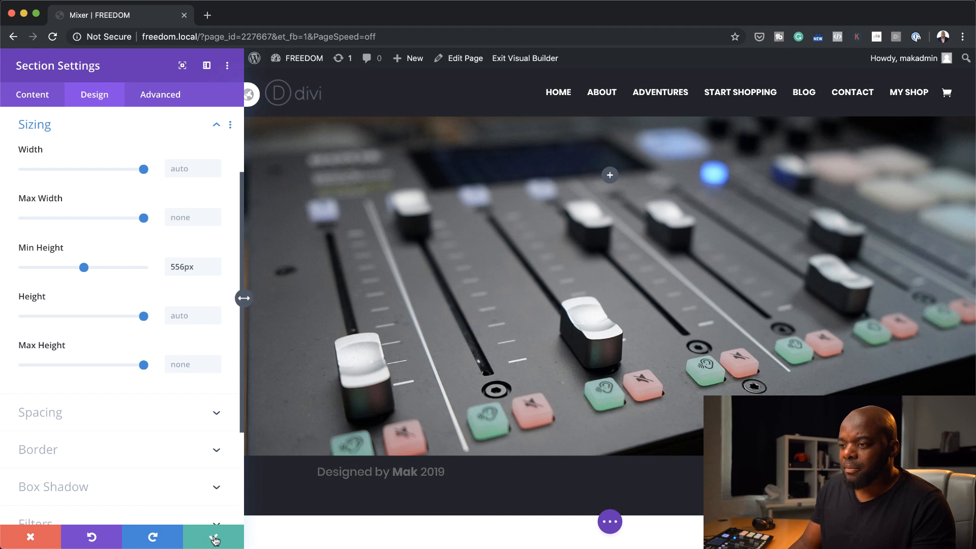
Add a background gradient to the section running from near-black #0c0202 to transparent
{"action": "left_click", "coordinate": [43, 99]}
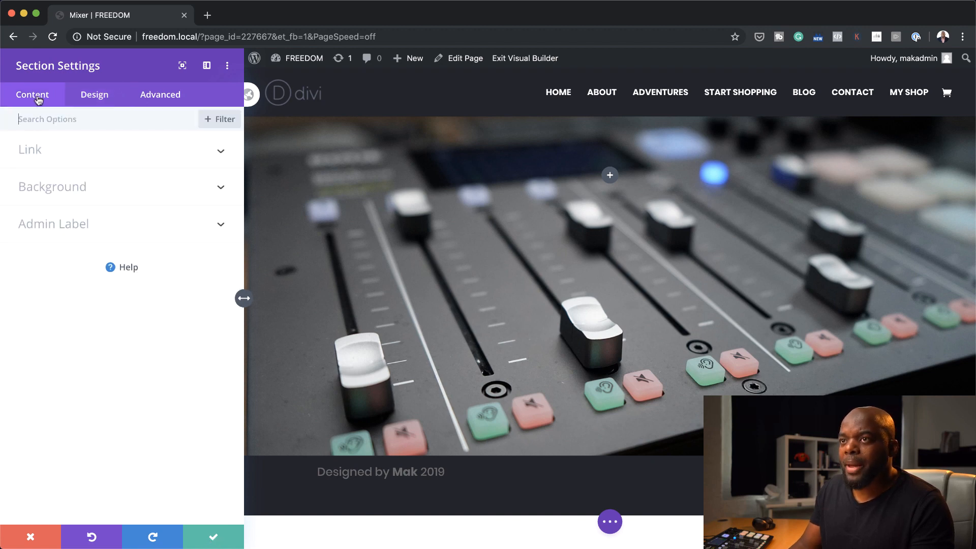
{"action": "left_click", "coordinate": [84, 185]}
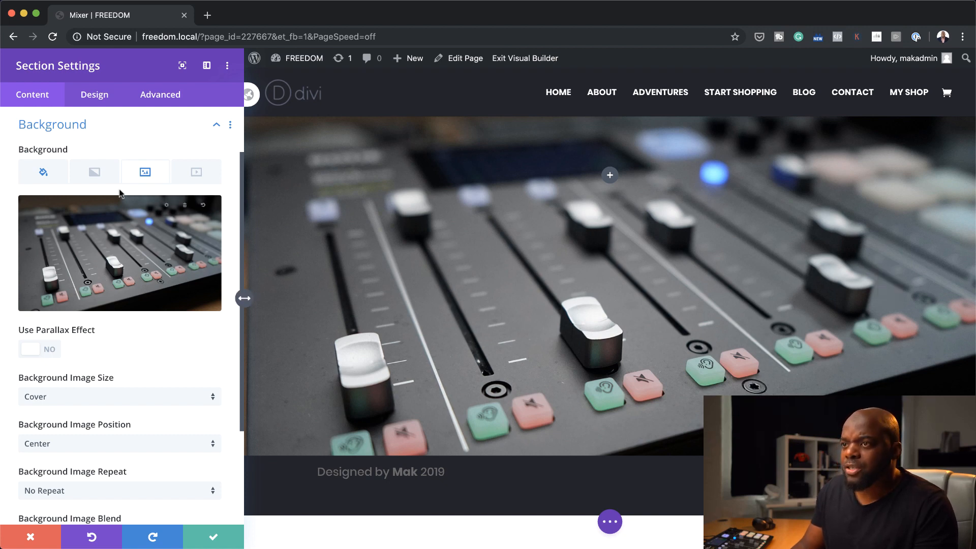
{"action": "left_click", "coordinate": [94, 174]}
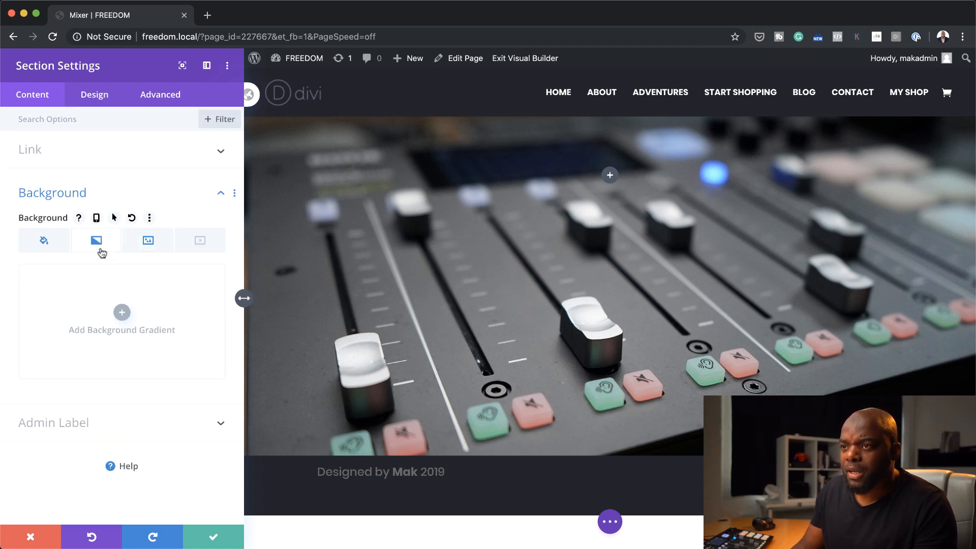
{"action": "left_click", "coordinate": [122, 312]}
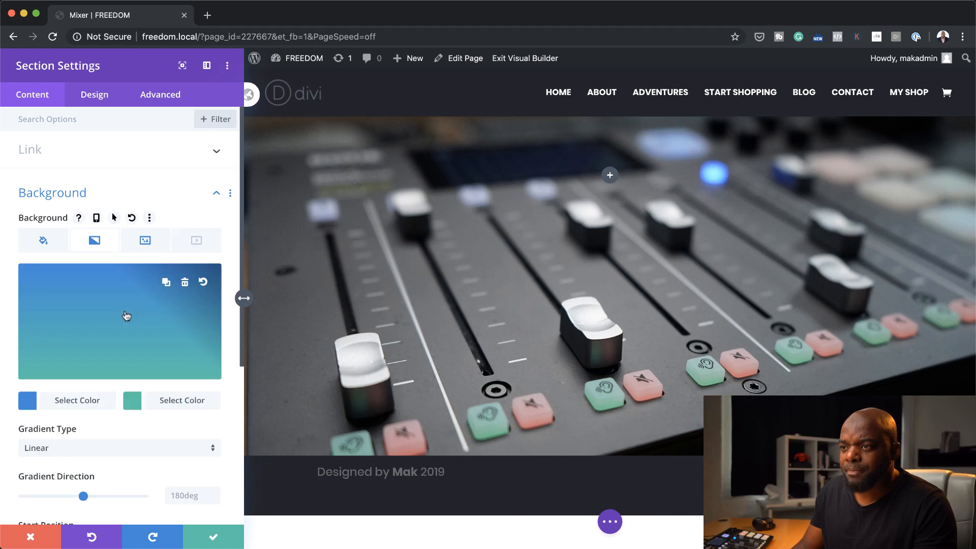
{"action": "left_click", "coordinate": [28, 400]}
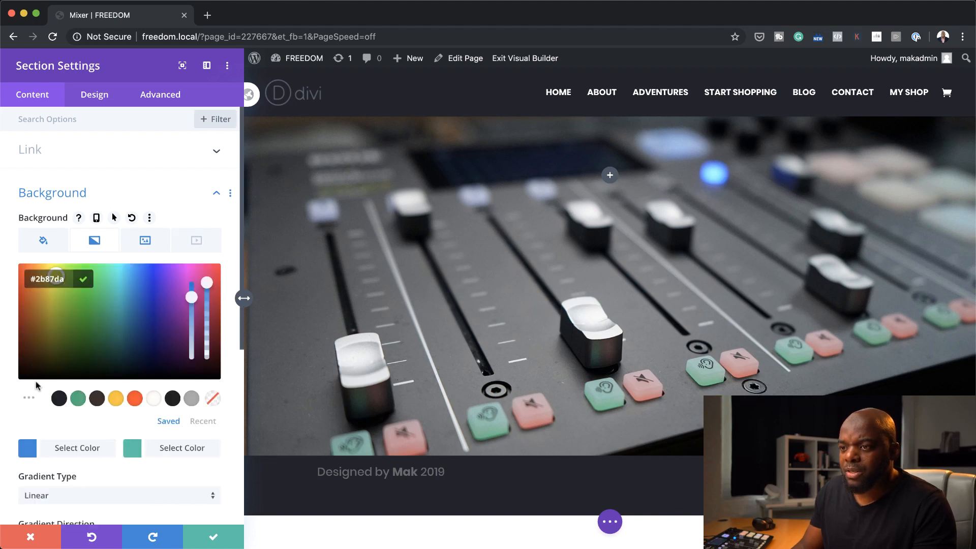
{"action": "left_click_drag", "start_coordinate": [37, 371], "coordinate": [20, 387]}
{"action": "left_click", "coordinate": [4, 392]}
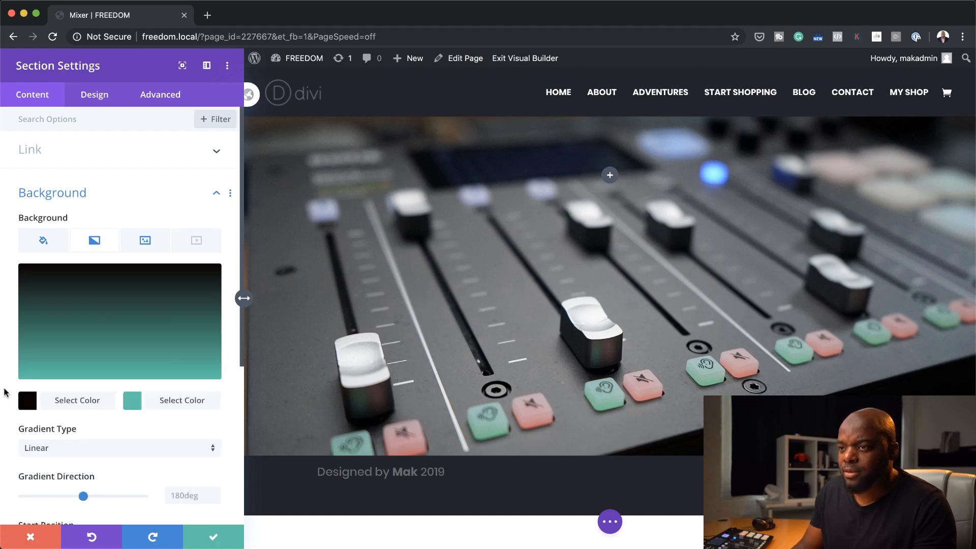
{"action": "left_click", "coordinate": [134, 398]}
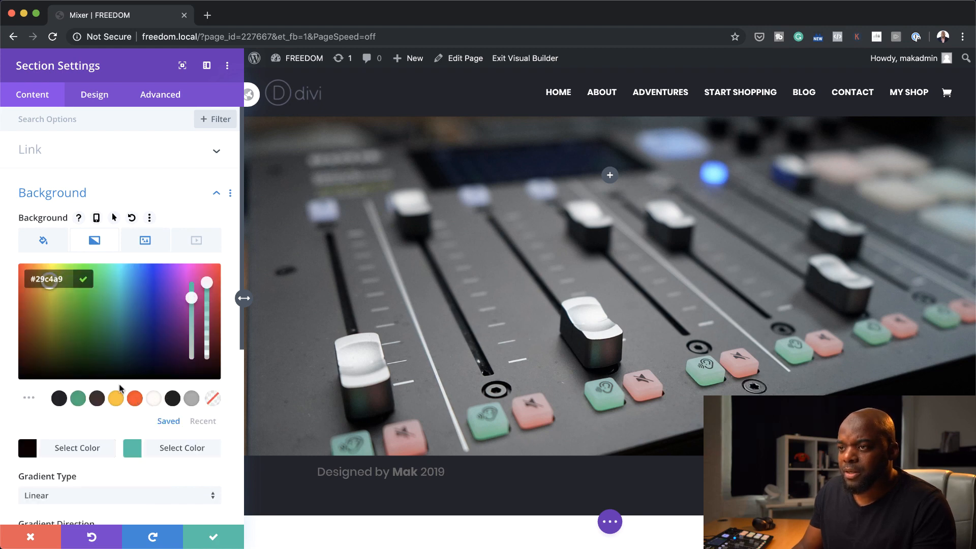
{"action": "left_click", "coordinate": [213, 399]}
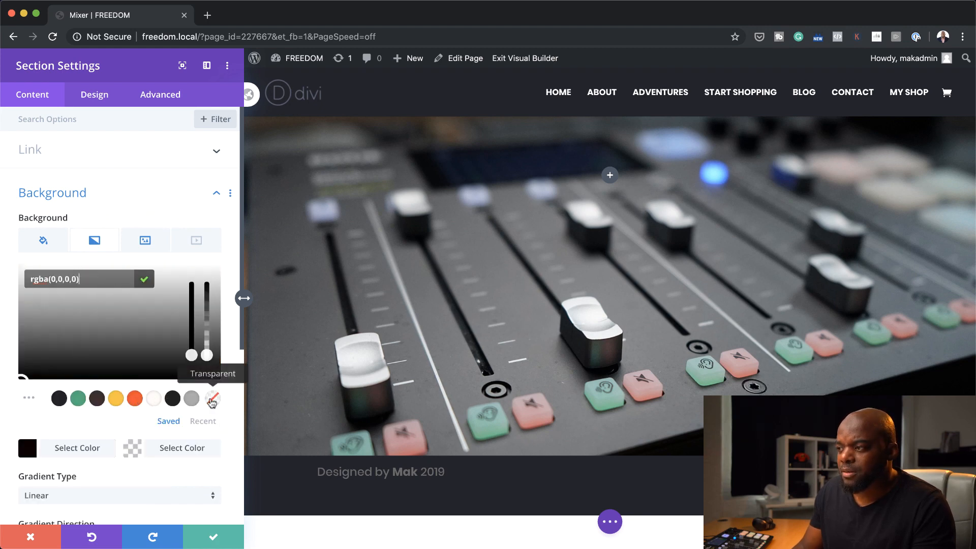
Place the gradient above the background image, with its direction at 76deg and its start position at 27%
{"action": "scroll", "coordinate": [157, 455], "scroll_direction": "down", "scroll_amount": 5}
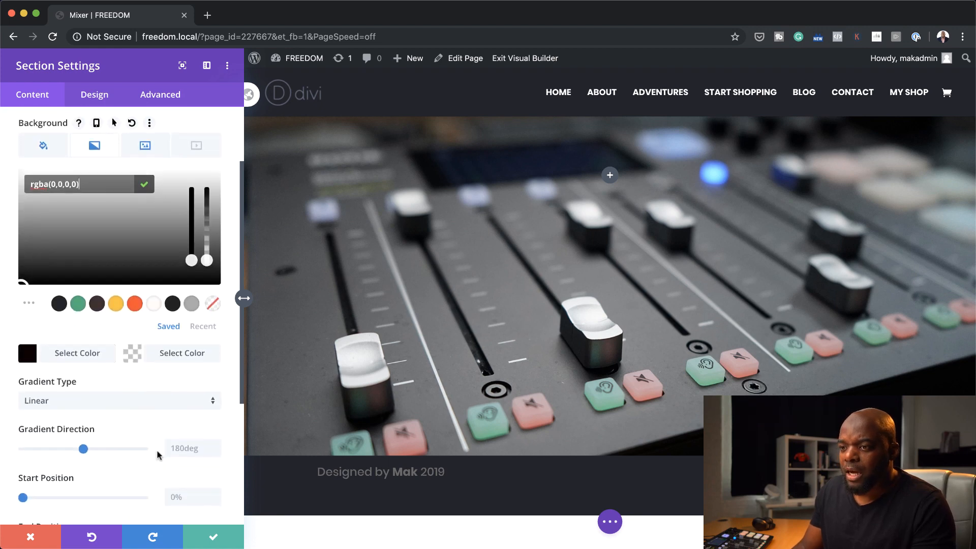
{"action": "scroll", "coordinate": [158, 454], "scroll_direction": "down", "scroll_amount": 7}
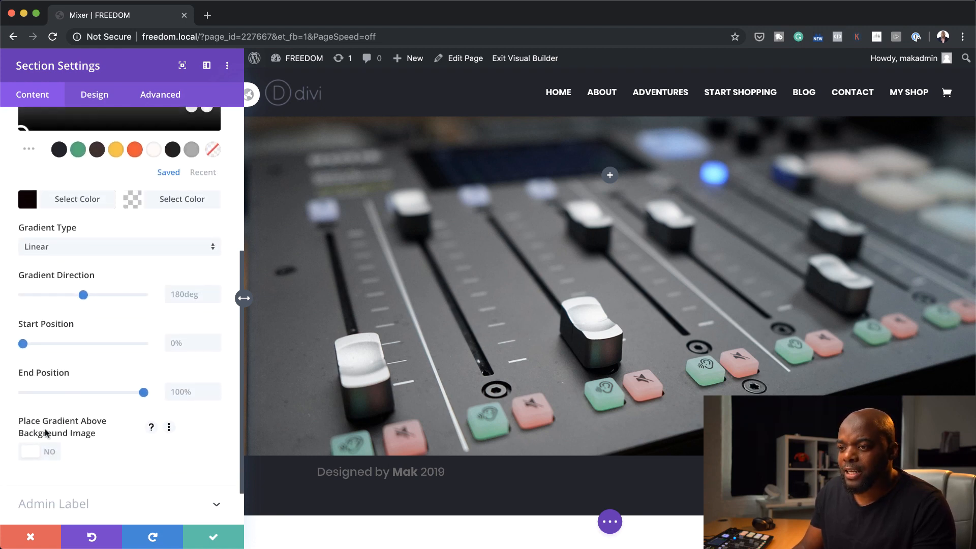
{"action": "left_click", "coordinate": [53, 456]}
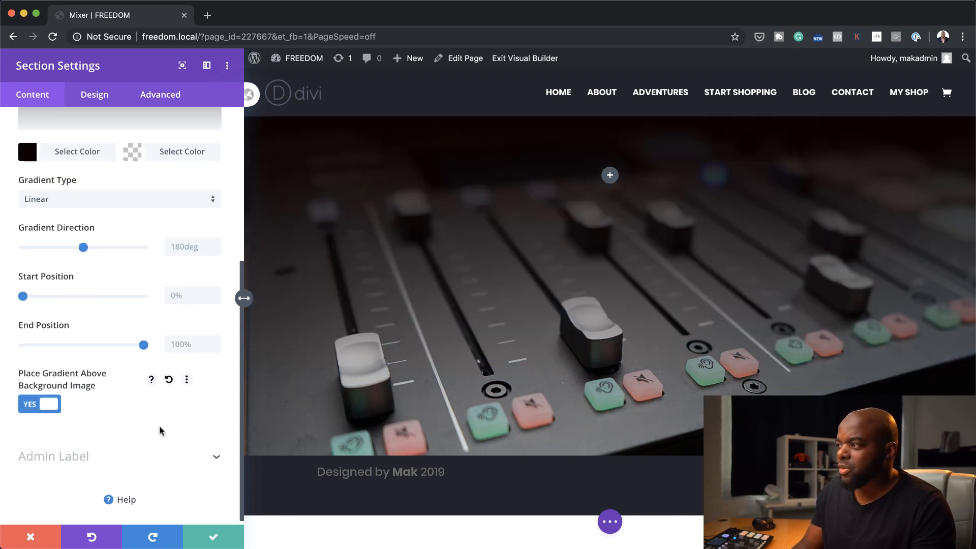
{"action": "left_click_drag", "start_coordinate": [85, 249], "coordinate": [48, 254]}
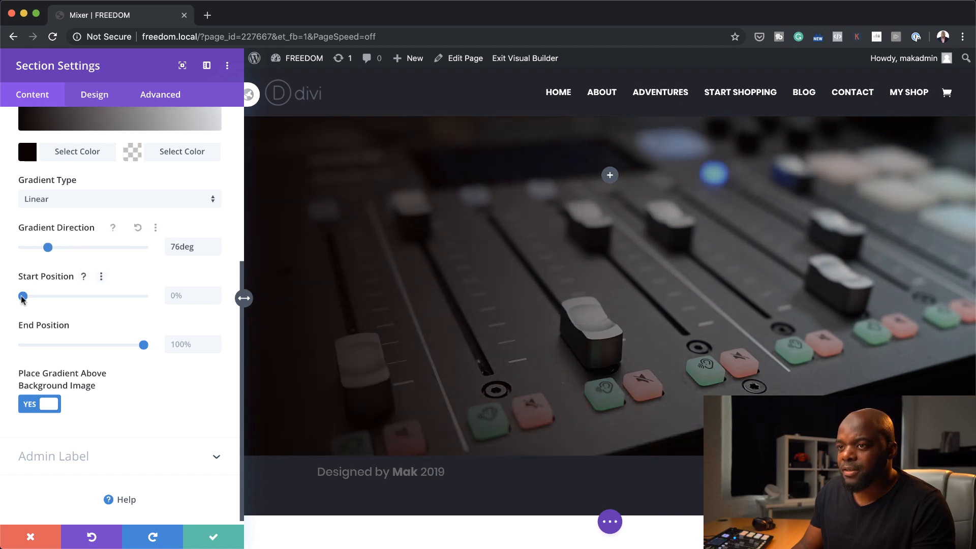
{"action": "left_click_drag", "start_coordinate": [23, 299], "coordinate": [56, 300]}
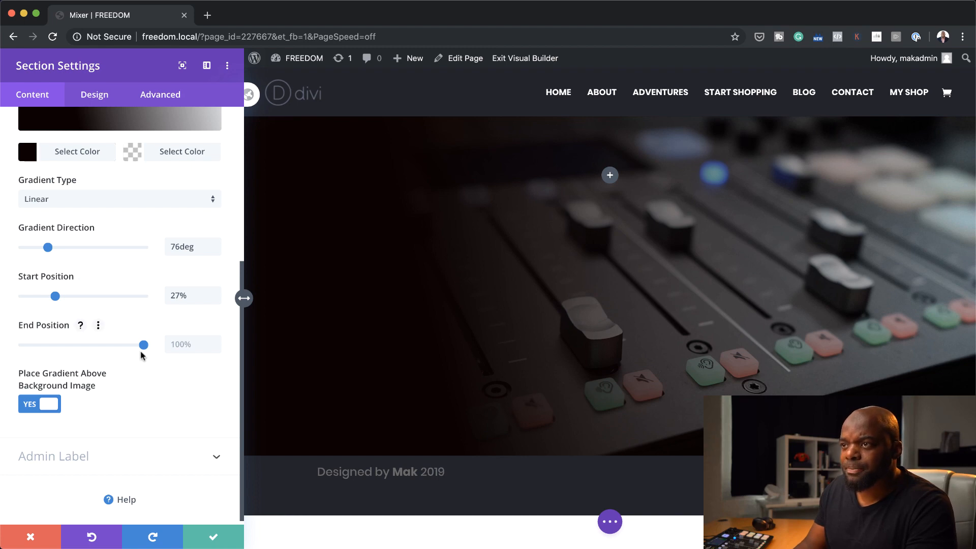
Change the gradient's dark colour to rgba(12,2,2,0.9) and save the section settings
{"action": "scroll", "coordinate": [173, 445], "scroll_direction": "up", "scroll_amount": 5}
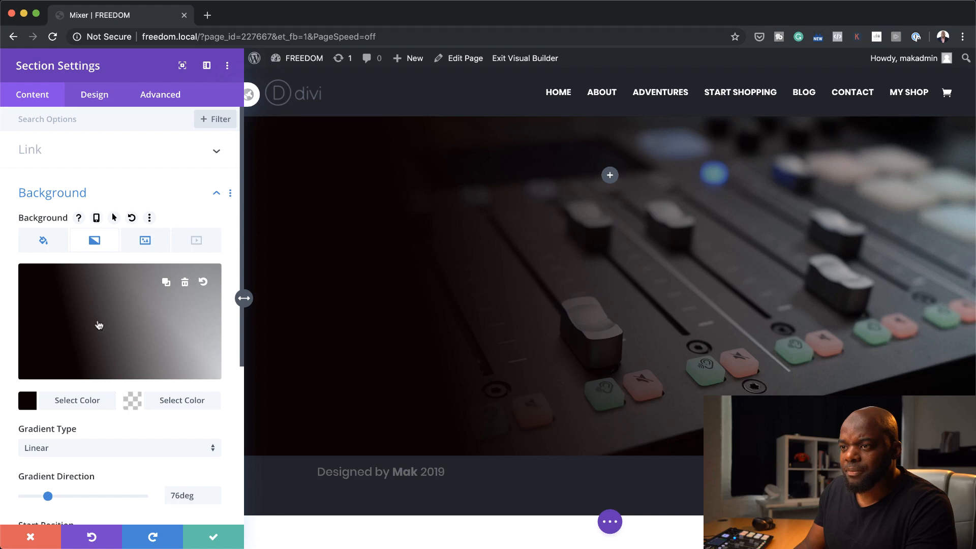
{"action": "left_click", "coordinate": [28, 402]}
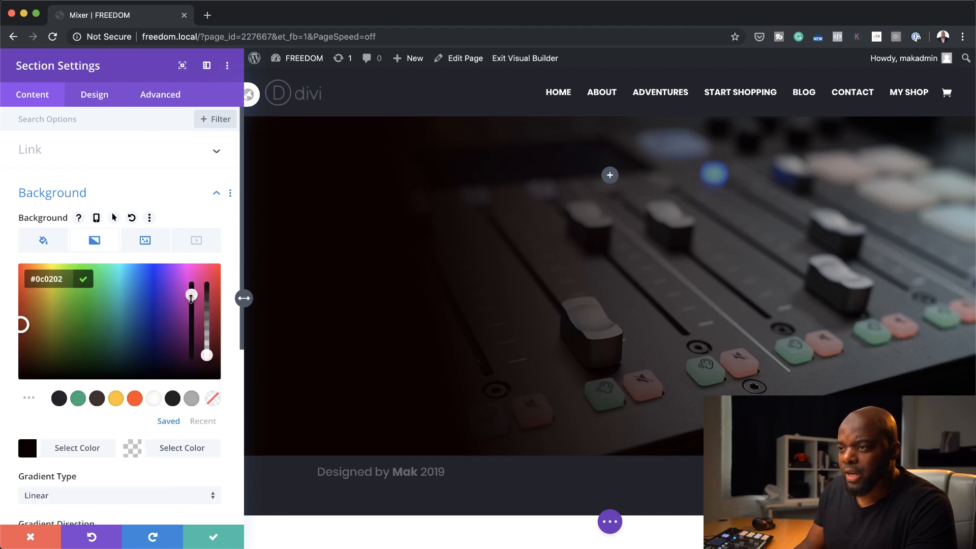
{"action": "left_click_drag", "start_coordinate": [206, 355], "coordinate": [208, 295]}
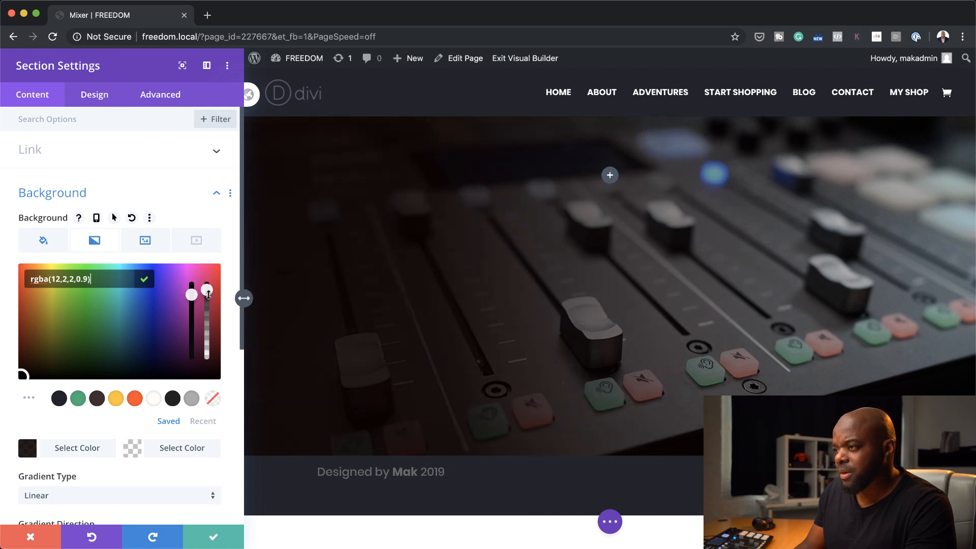
{"action": "left_click", "coordinate": [214, 537]}
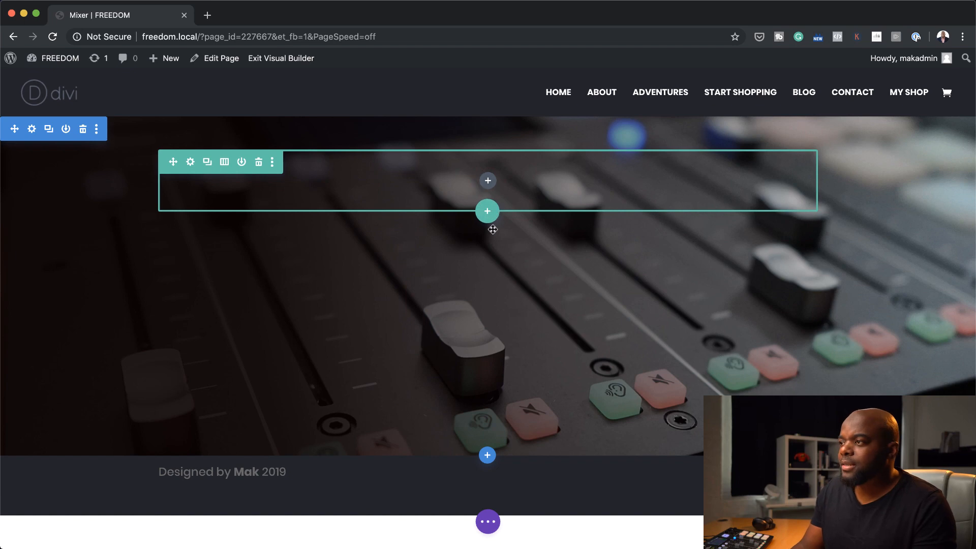
Insert a Text module into the empty row of the hero section
{"action": "left_click", "coordinate": [488, 181]}
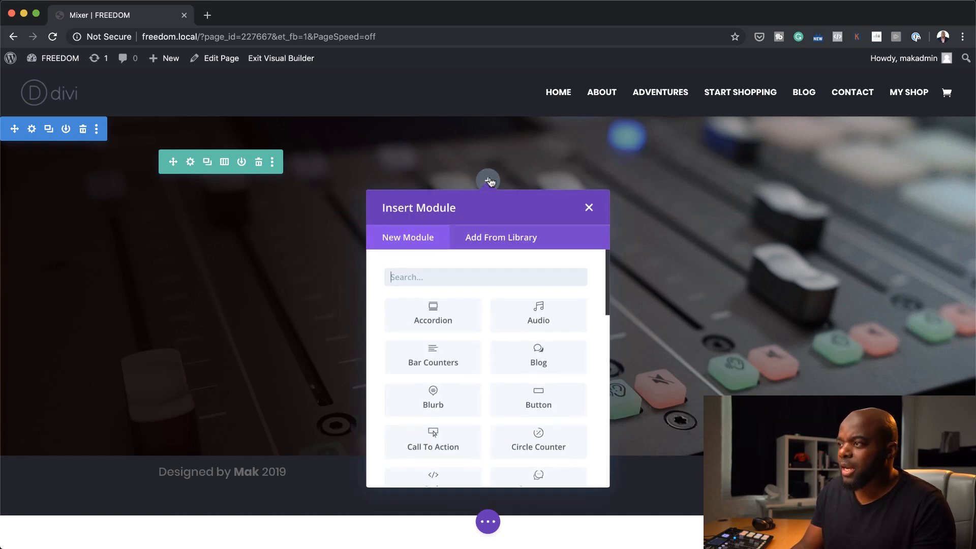
{"action": "type", "text": "text"}
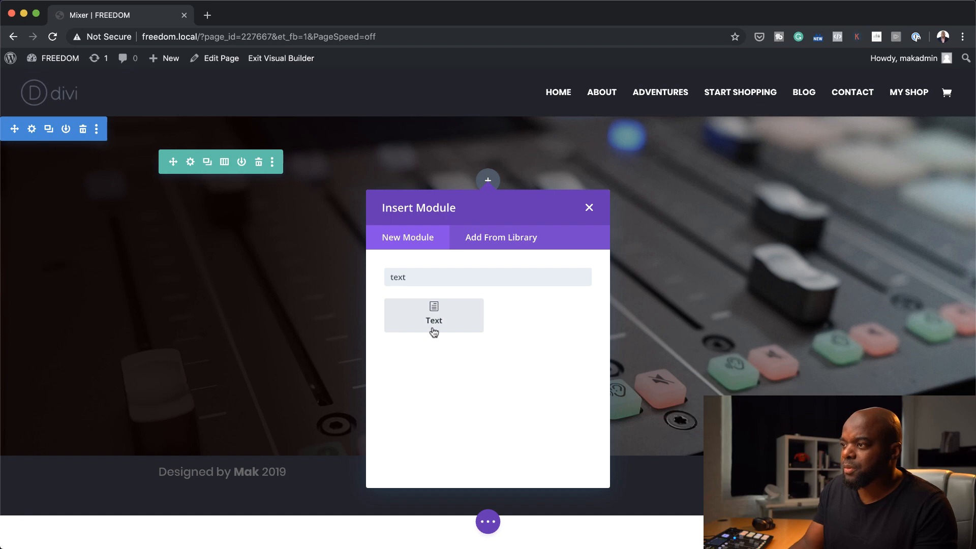
{"action": "left_click", "coordinate": [433, 316]}
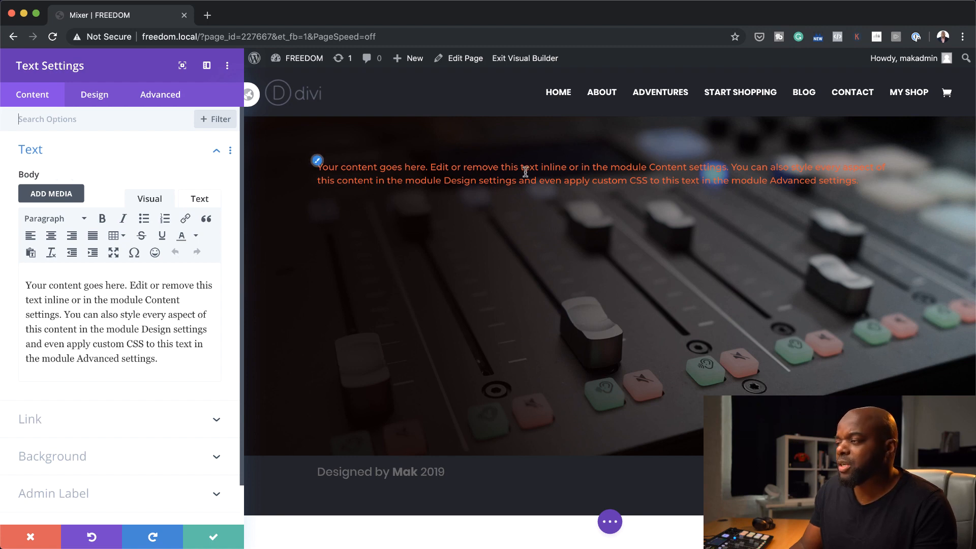
Replace the module's placeholder body text with "INTRODUCING" and format it as Heading 1
{"action": "left_click", "coordinate": [167, 359]}
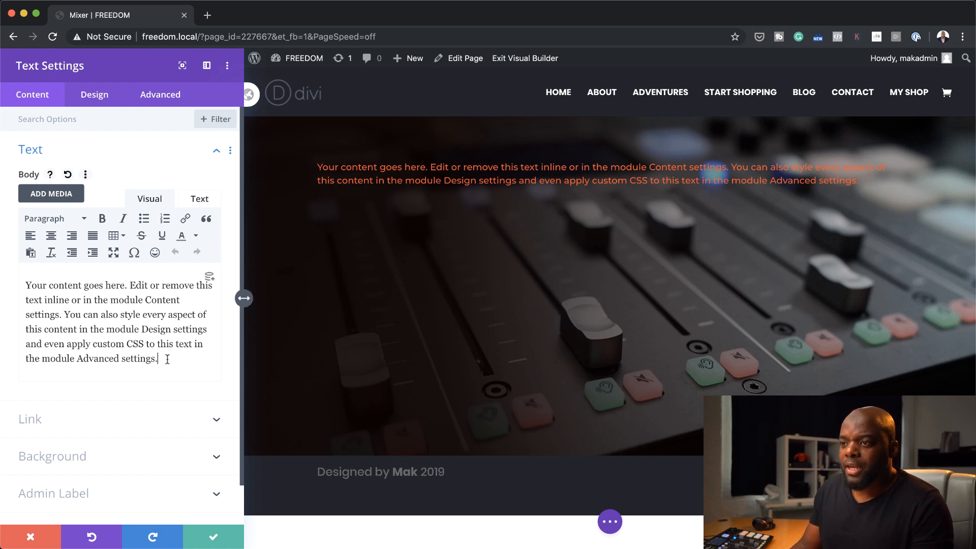
{"action": "left_click_drag", "start_coordinate": [168, 359], "coordinate": [11, 259]}
{"action": "key", "text": "BackSpace"}
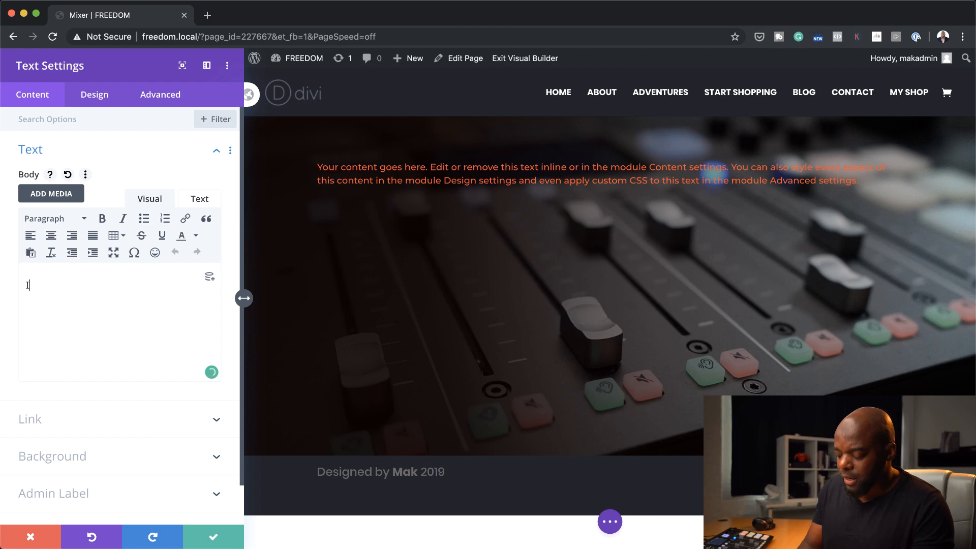
{"action": "type", "text": "INTRODU"}
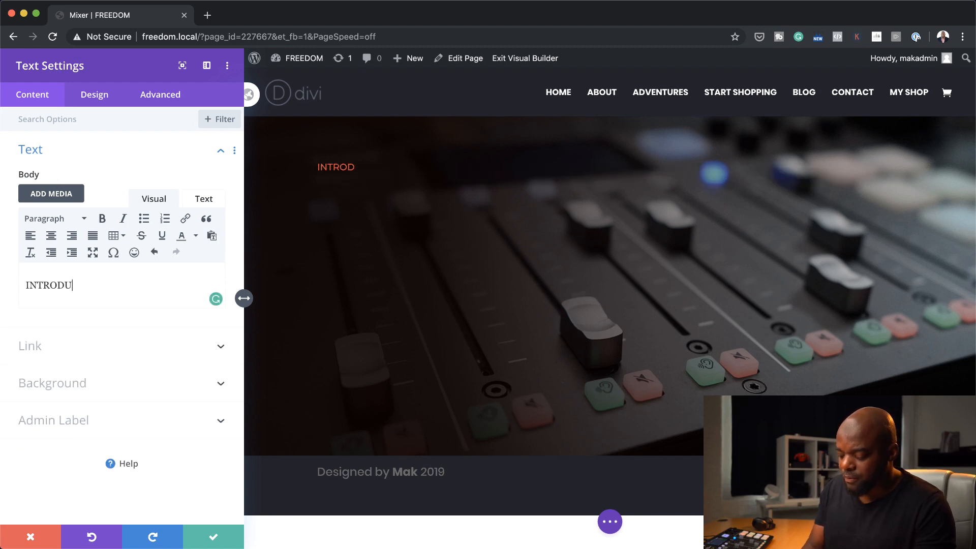
{"action": "type", "text": "CING"}
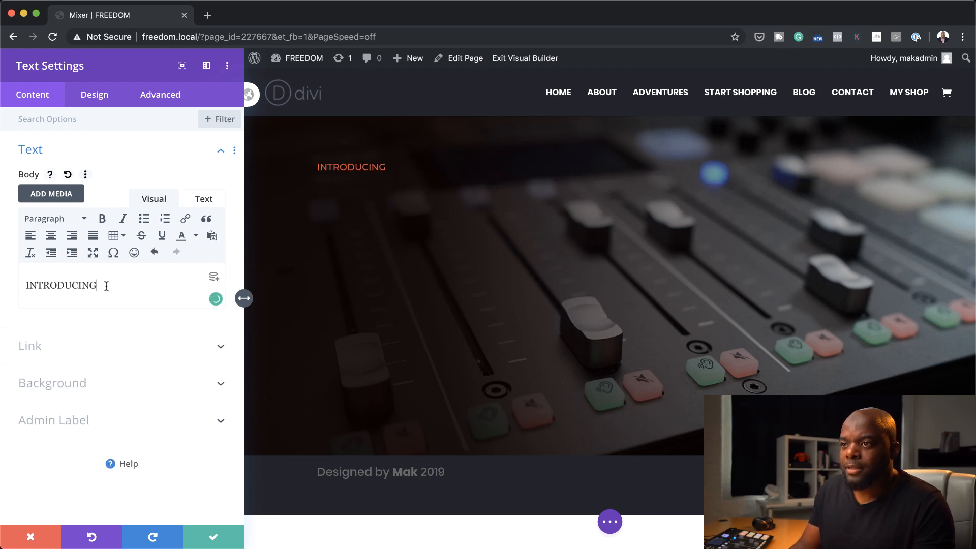
{"action": "left_click_drag", "start_coordinate": [106, 286], "coordinate": [36, 267]}
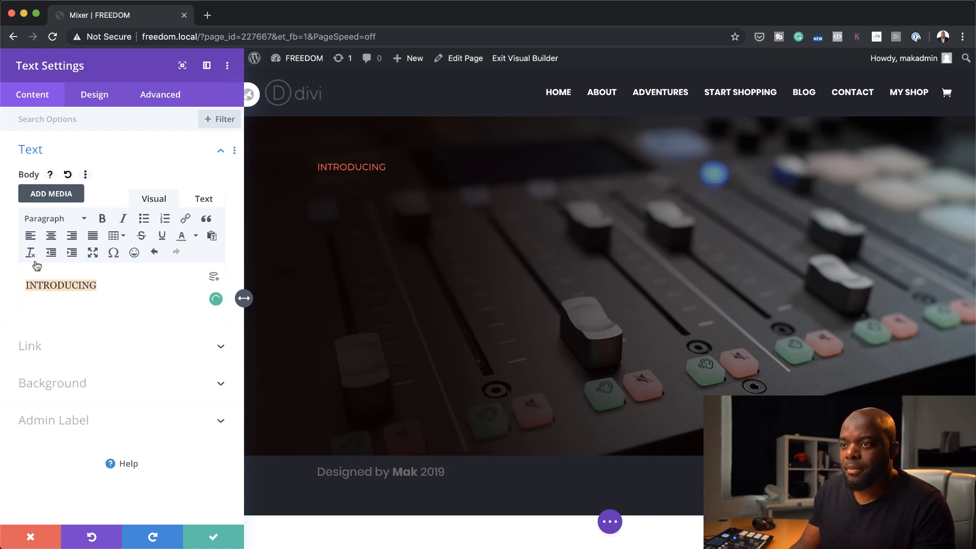
{"action": "left_click", "coordinate": [84, 222]}
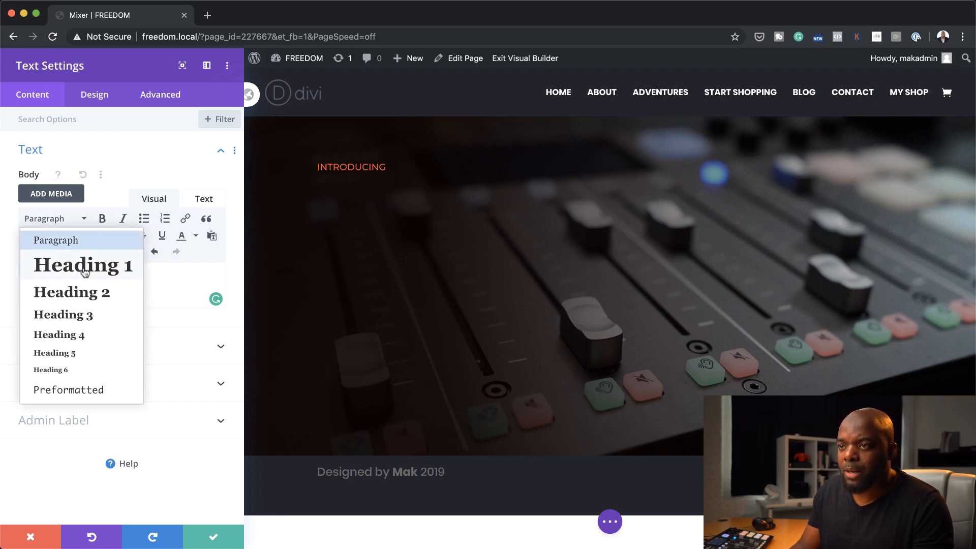
{"action": "left_click", "coordinate": [83, 265]}
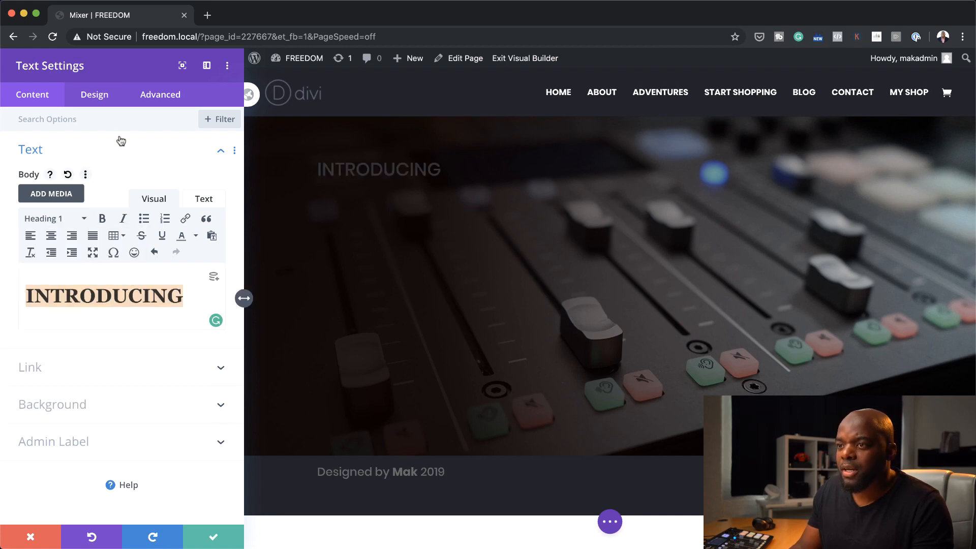
Style the H1 heading text in Montserrat with Bold weight and the saved off-white colour #fffbf7
{"action": "left_click", "coordinate": [102, 96]}
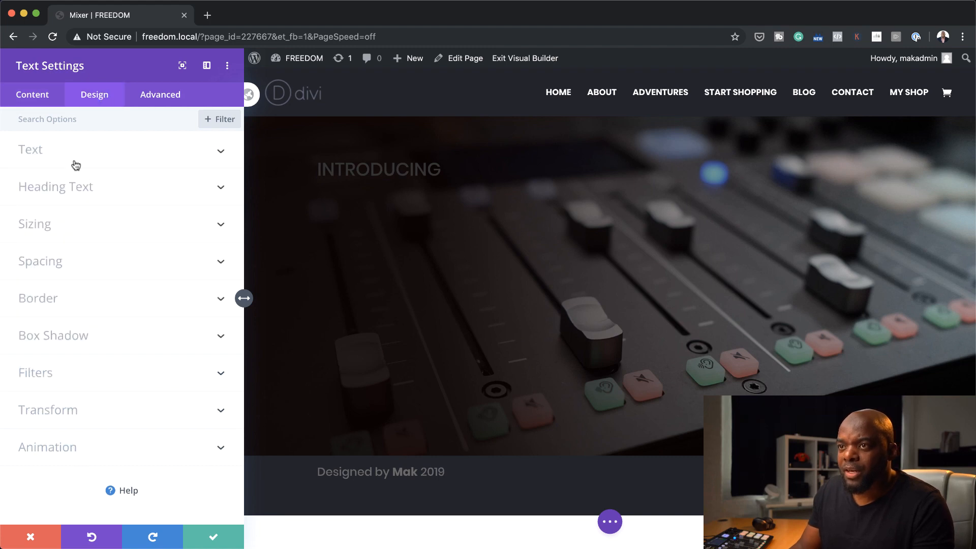
{"action": "left_click", "coordinate": [80, 188]}
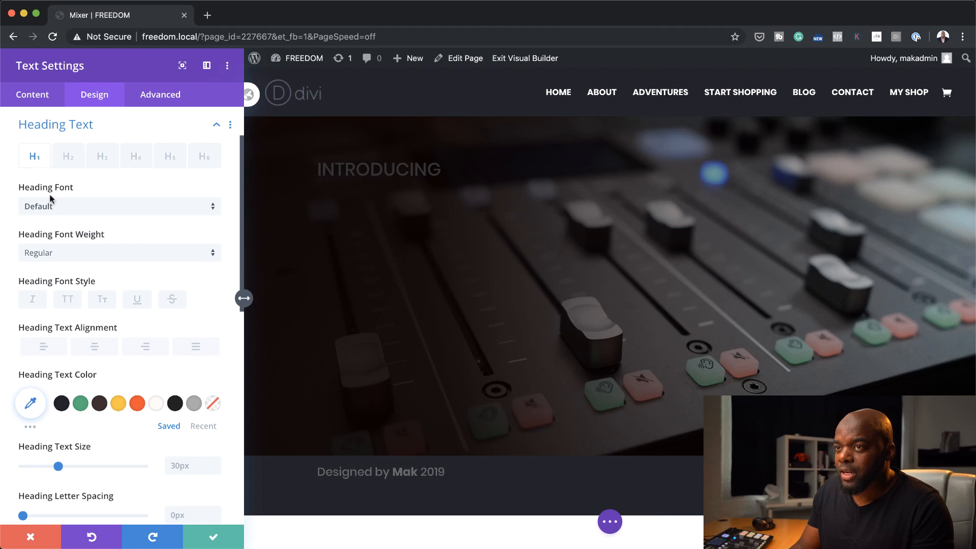
{"action": "left_click", "coordinate": [73, 207]}
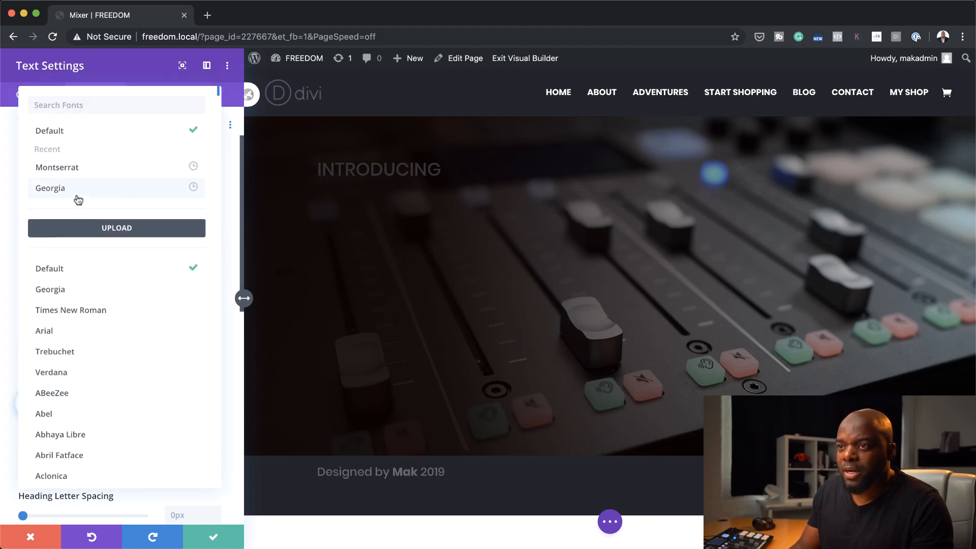
{"action": "left_click", "coordinate": [90, 169]}
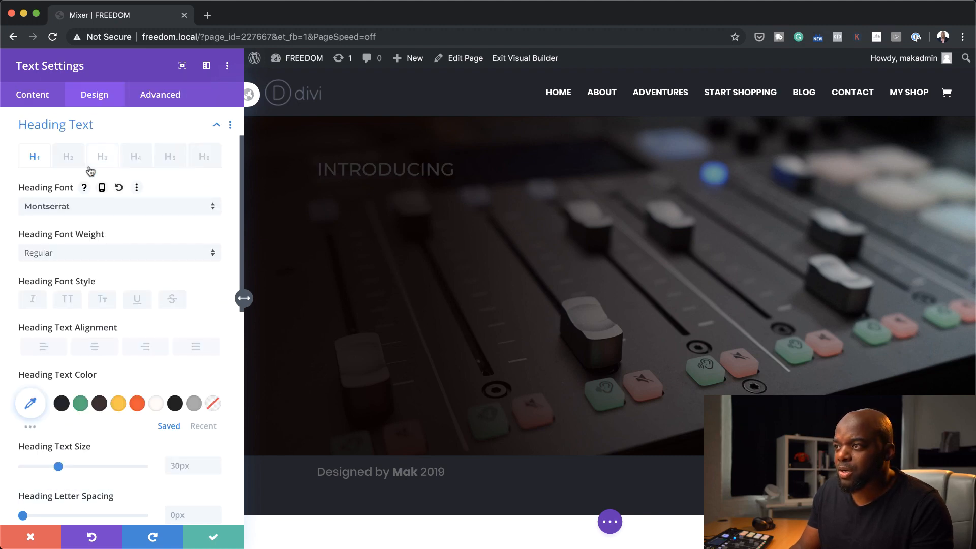
{"action": "left_click", "coordinate": [97, 253]}
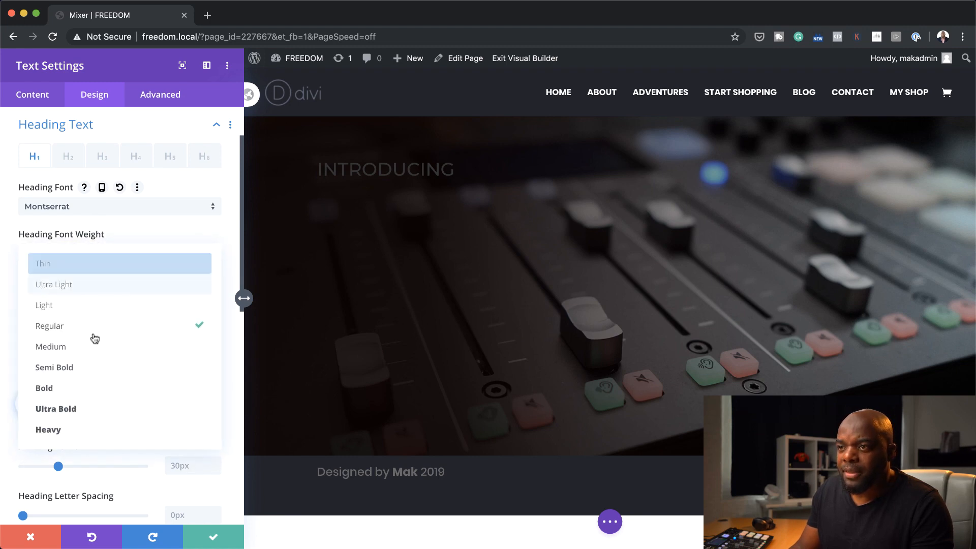
{"action": "left_click", "coordinate": [101, 395]}
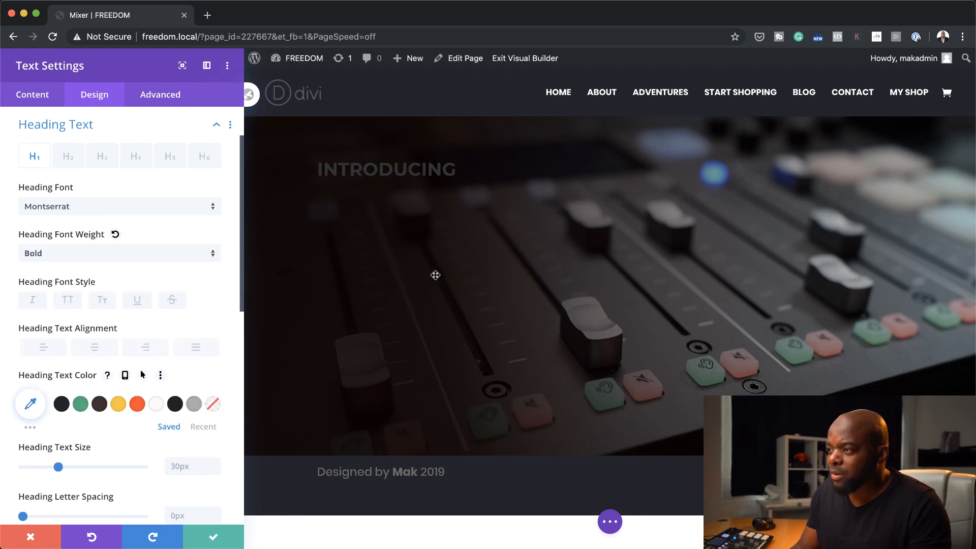
{"action": "left_click", "coordinate": [156, 407]}
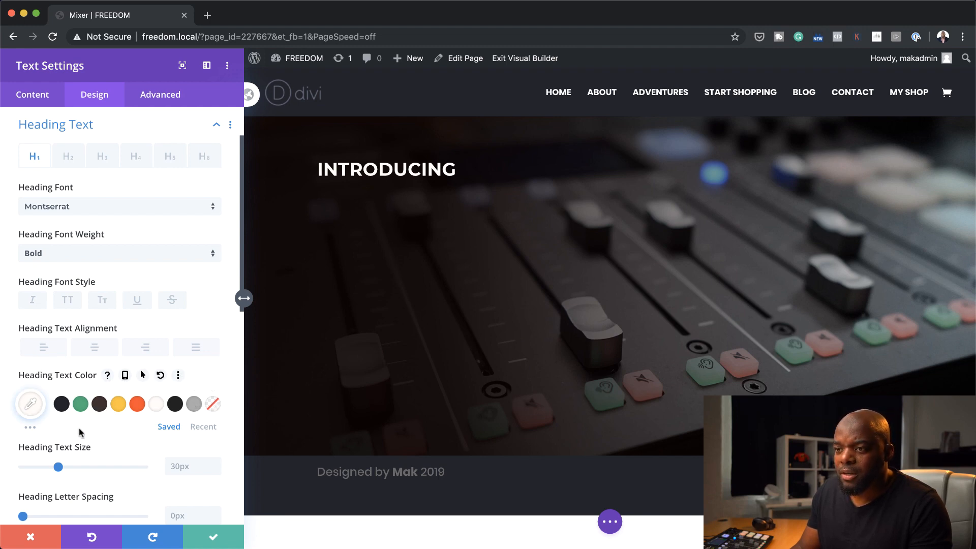
Set the heading text size to 42px and its letter spacing to 4px
{"action": "scroll", "coordinate": [142, 343], "scroll_direction": "down", "scroll_amount": 2}
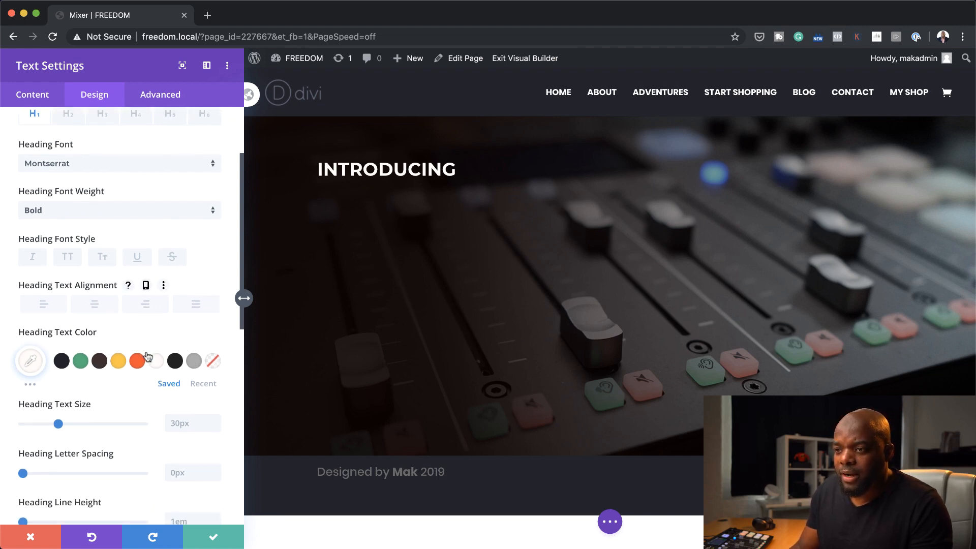
{"action": "scroll", "coordinate": [145, 352], "scroll_direction": "down", "scroll_amount": 2}
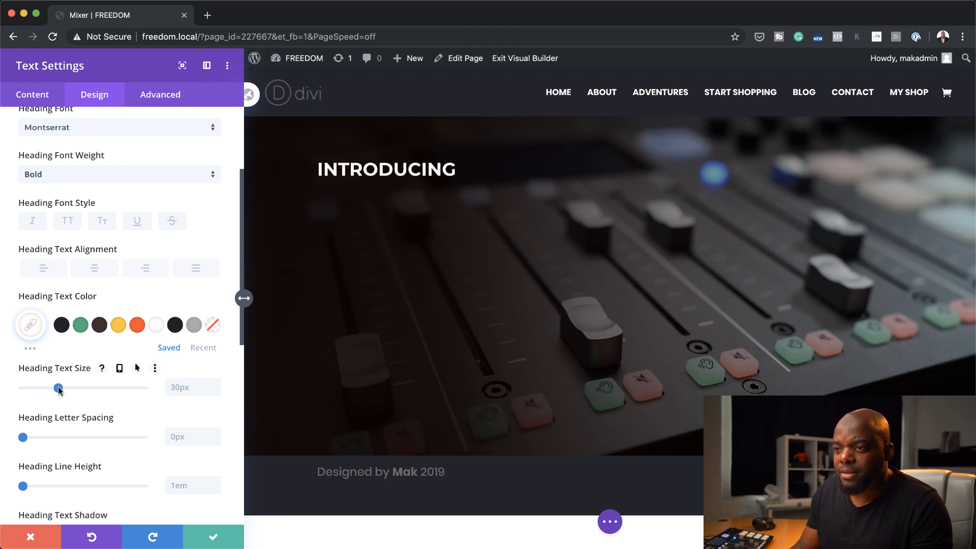
{"action": "left_click_drag", "start_coordinate": [58, 389], "coordinate": [71, 390]}
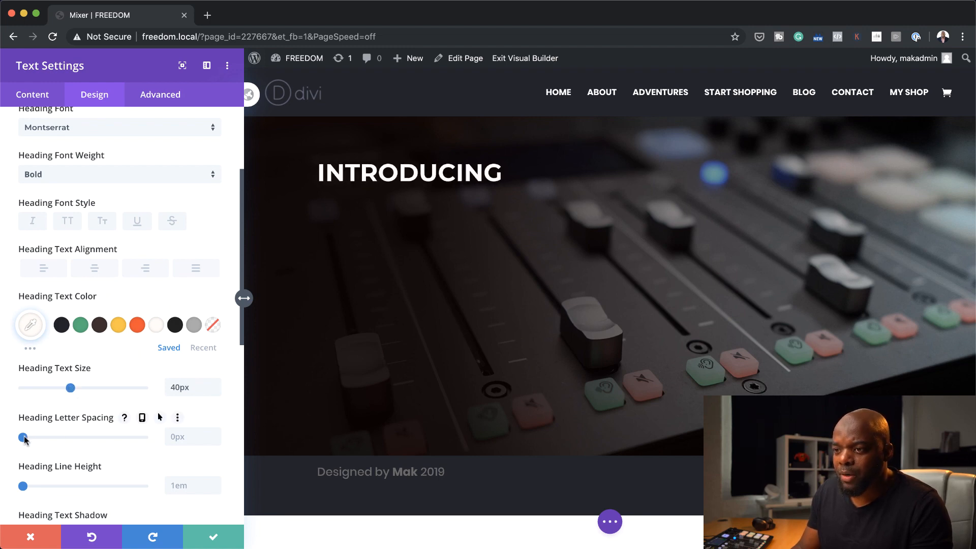
{"action": "mouse_move", "coordinate": [24, 438]}
{"action": "left_mouse_down"}
{"action": "mouse_move", "coordinate": [40, 440]}
{"action": "mouse_move", "coordinate": [29, 442]}
{"action": "left_mouse_up"}
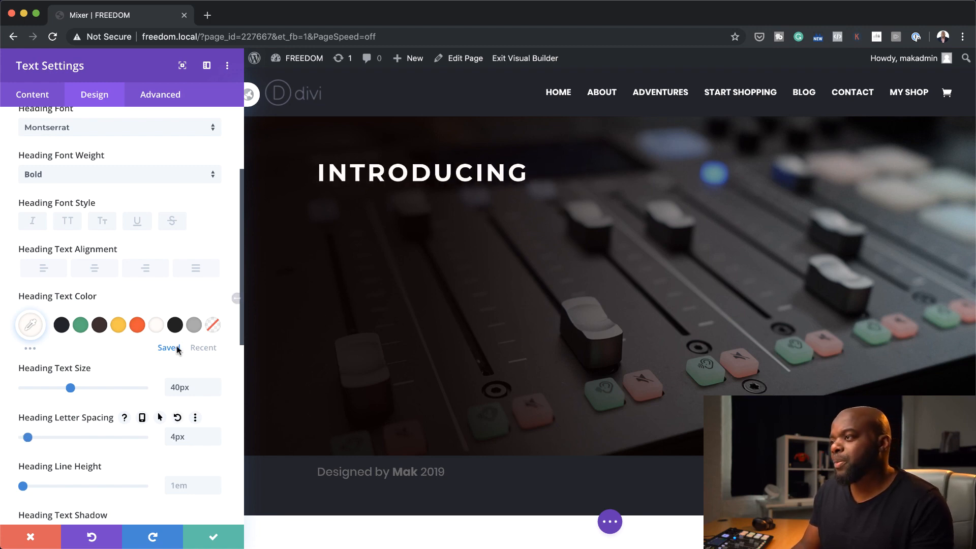
{"action": "left_click_drag", "start_coordinate": [73, 390], "coordinate": [74, 394]}
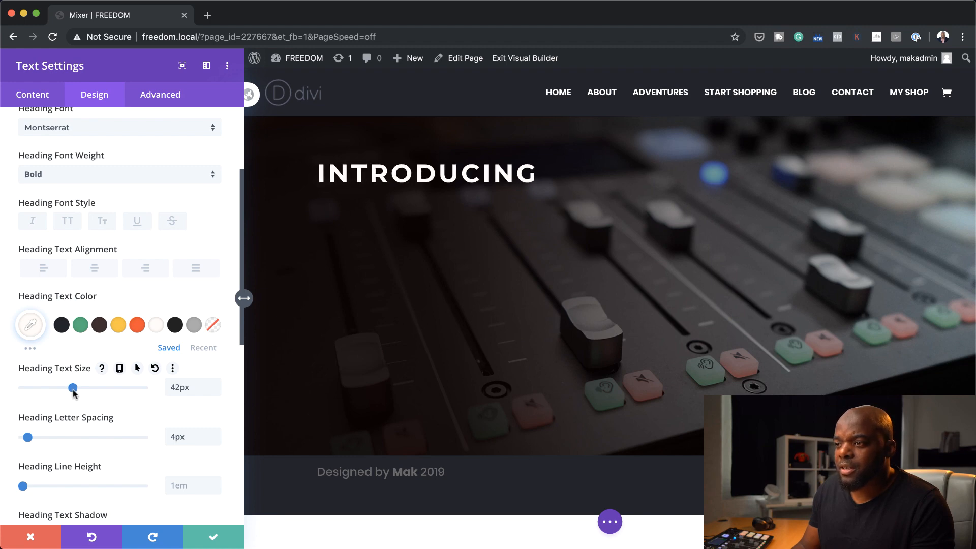
Change the heading font weight to Ultra Bold and save the text module
{"action": "left_click", "coordinate": [89, 175]}
{"action": "left_click", "coordinate": [95, 335]}
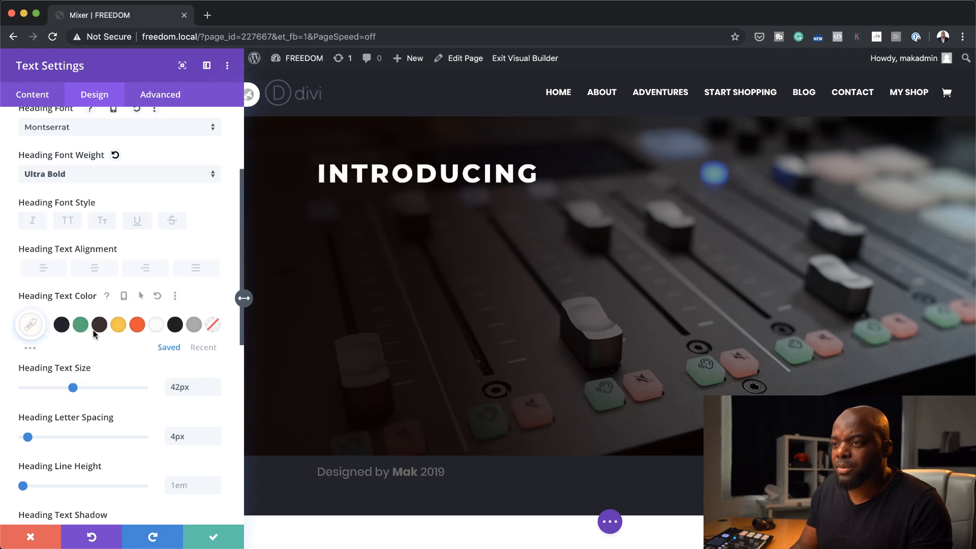
{"action": "left_click", "coordinate": [214, 543]}
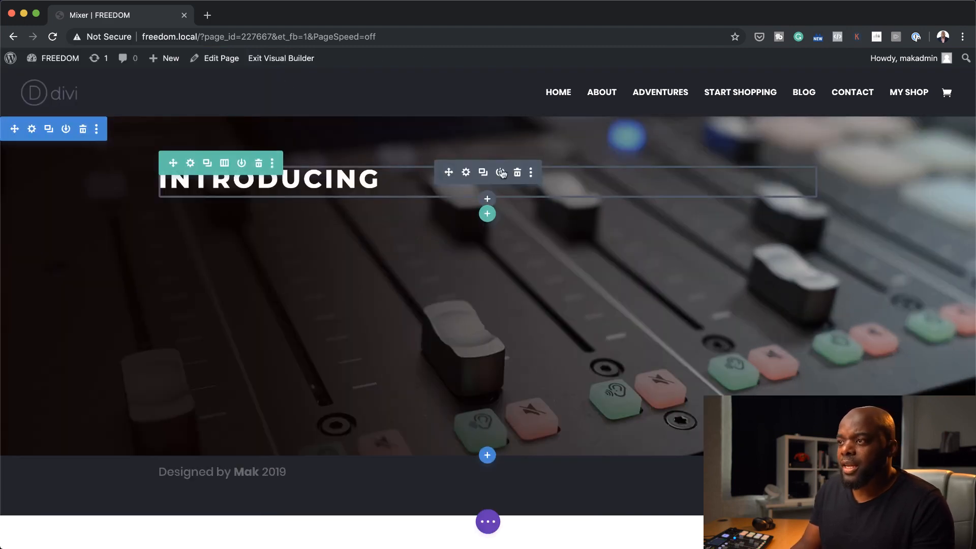
Insert a second Text module directly below the INTRODUCING heading
{"action": "left_click", "coordinate": [488, 200]}
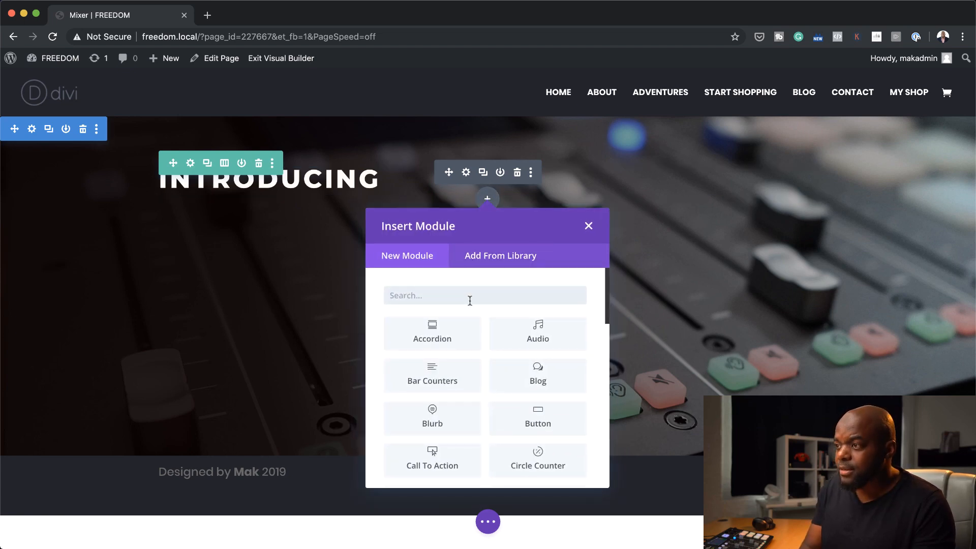
{"action": "type", "text": "text"}
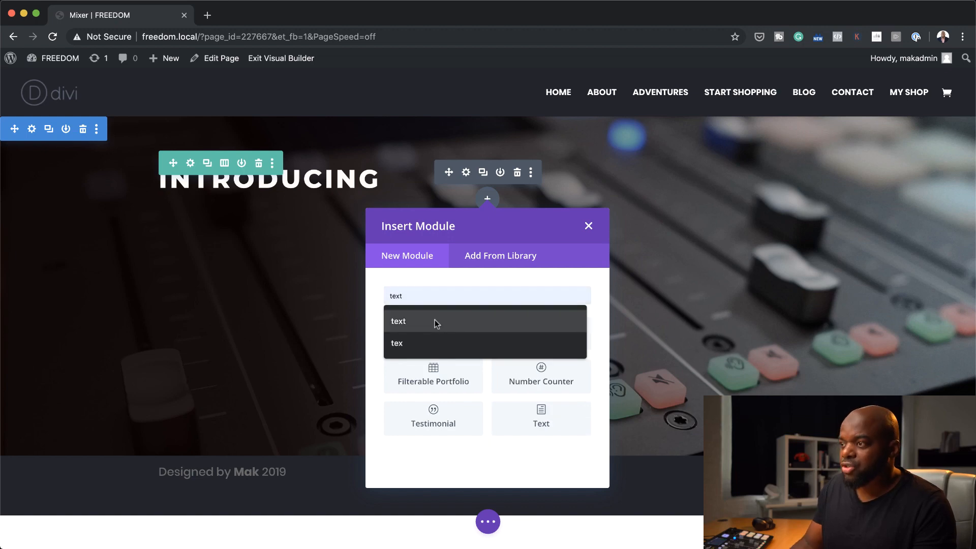
{"action": "left_click", "coordinate": [434, 321]}
{"action": "left_click", "coordinate": [434, 332]}
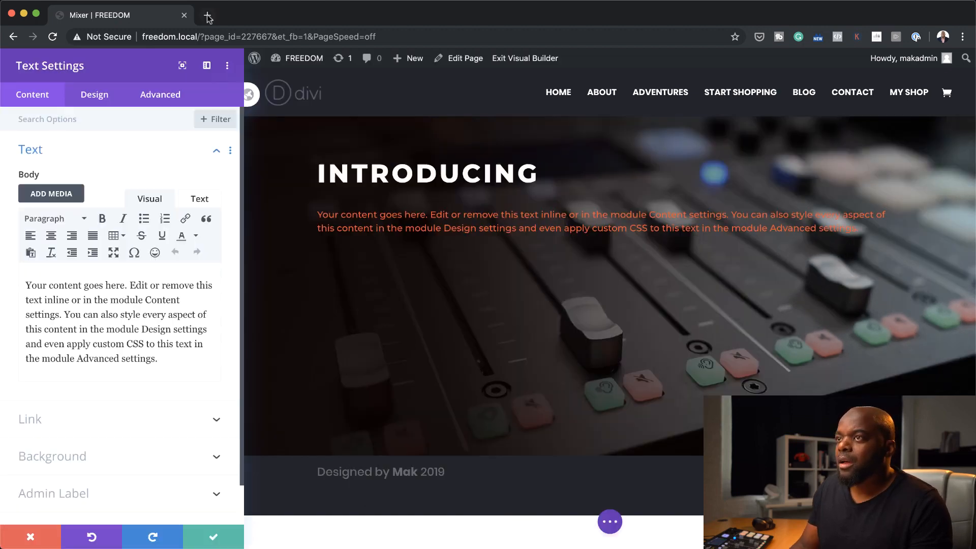
Open lorem2.com in a new browser tab and copy the first short paragraph from "Lorem ipsum dolor" through "erat ut turpis."
{"action": "left_click", "coordinate": [207, 16]}
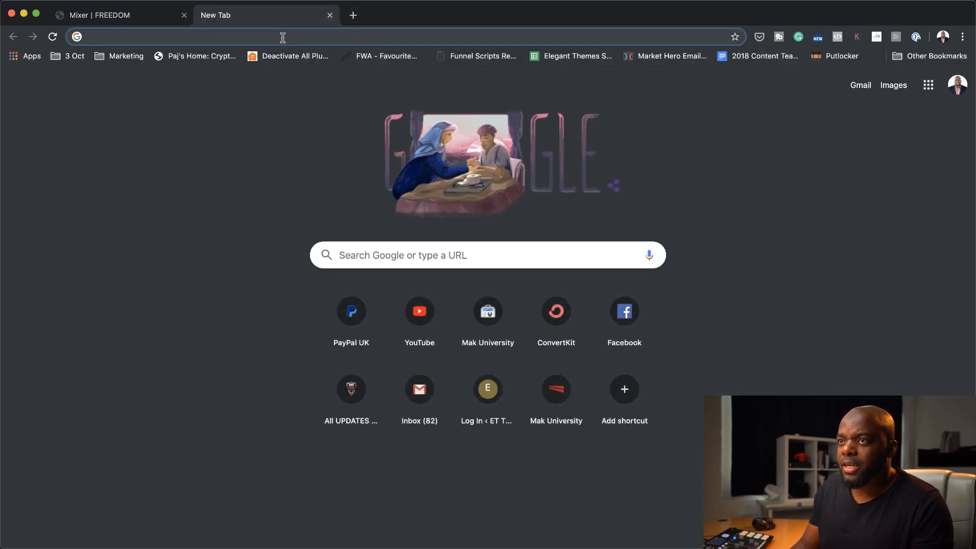
{"action": "type", "text": "lore"}
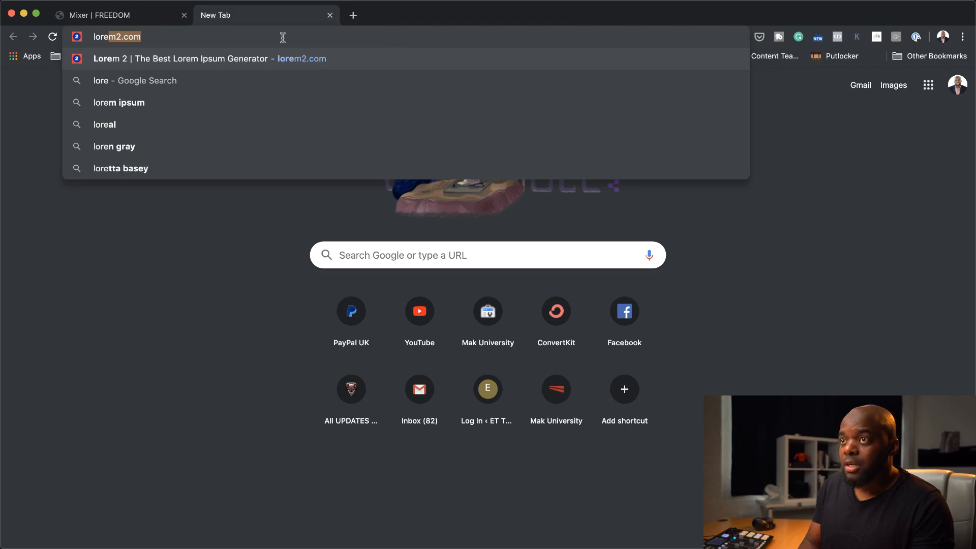
{"action": "key", "text": "Return"}
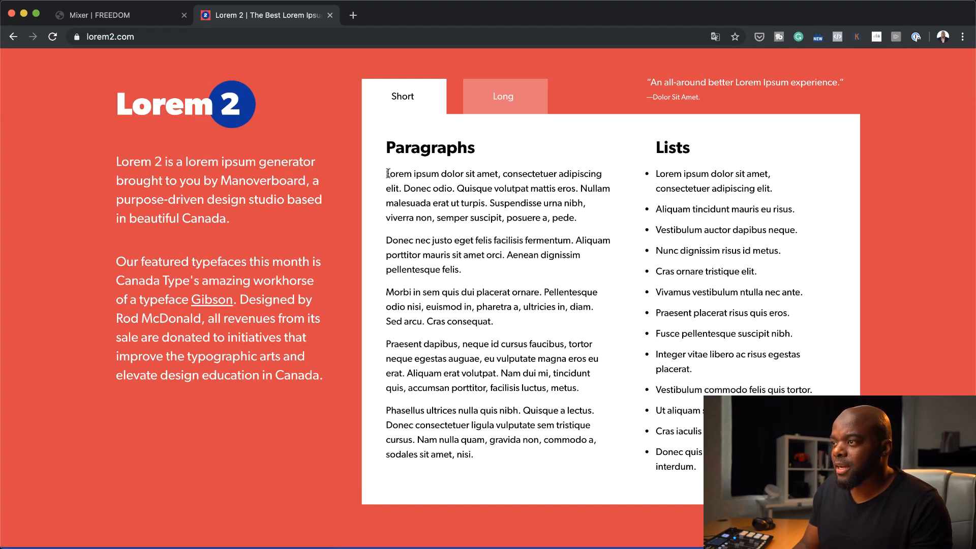
{"action": "left_click_drag", "start_coordinate": [388, 174], "coordinate": [485, 203]}
{"action": "key", "text": "super+c"}
Return to the Mixer page and replace the new text module's placeholder body with the copied lorem ipsum text
{"action": "left_click", "coordinate": [146, 18]}
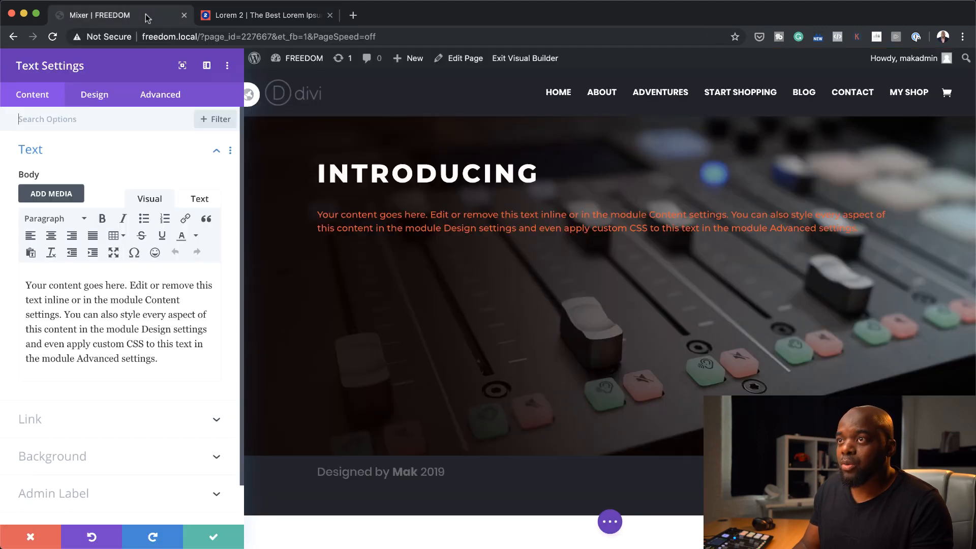
{"action": "left_click_drag", "start_coordinate": [157, 359], "coordinate": [15, 282]}
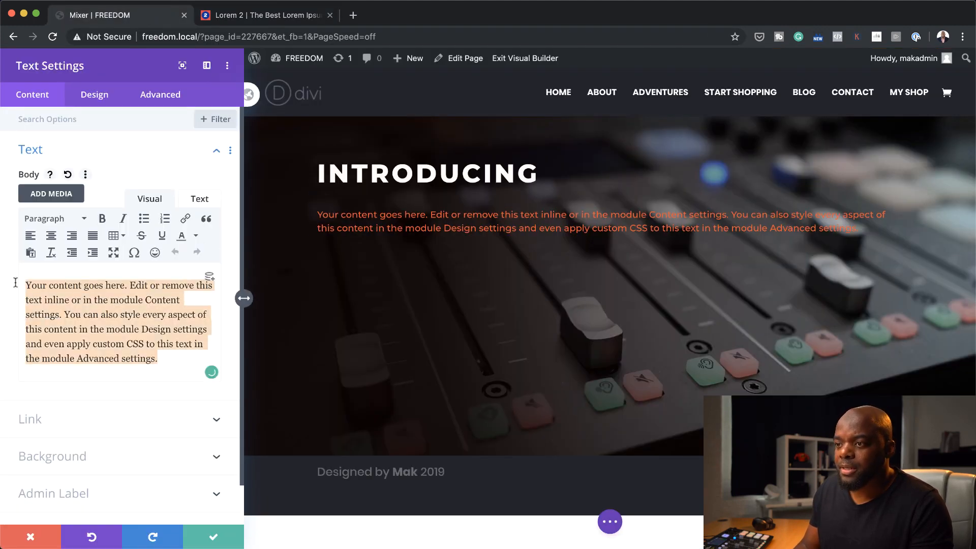
{"action": "key", "text": "super+v"}
Set the lorem ipsum module's text colour to the saved off-white #fffbf7
{"action": "left_click", "coordinate": [94, 94]}
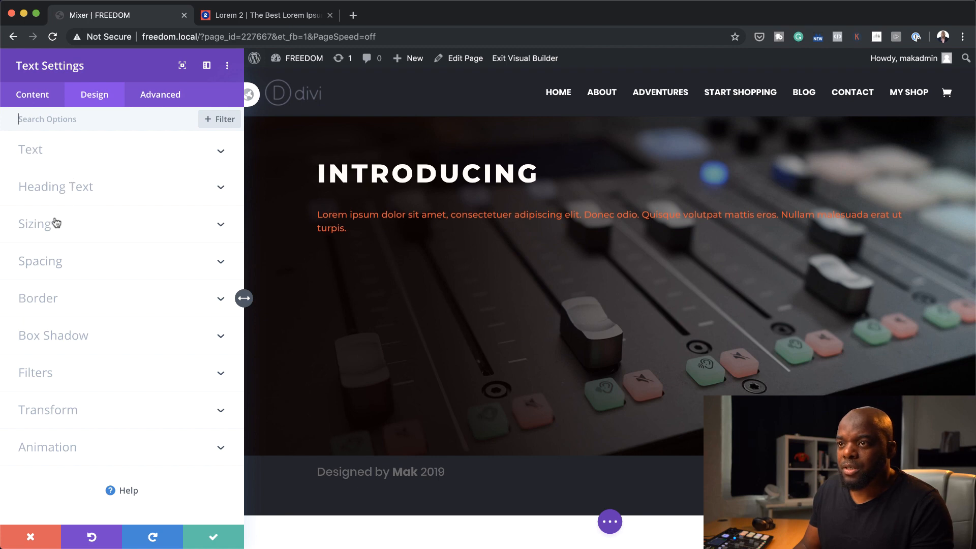
{"action": "left_click", "coordinate": [57, 159]}
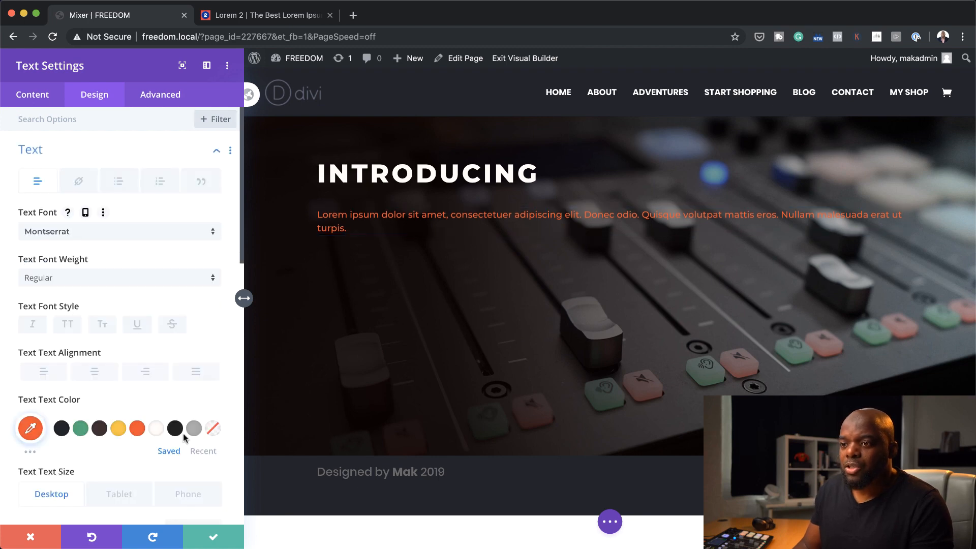
{"action": "left_click", "coordinate": [155, 430]}
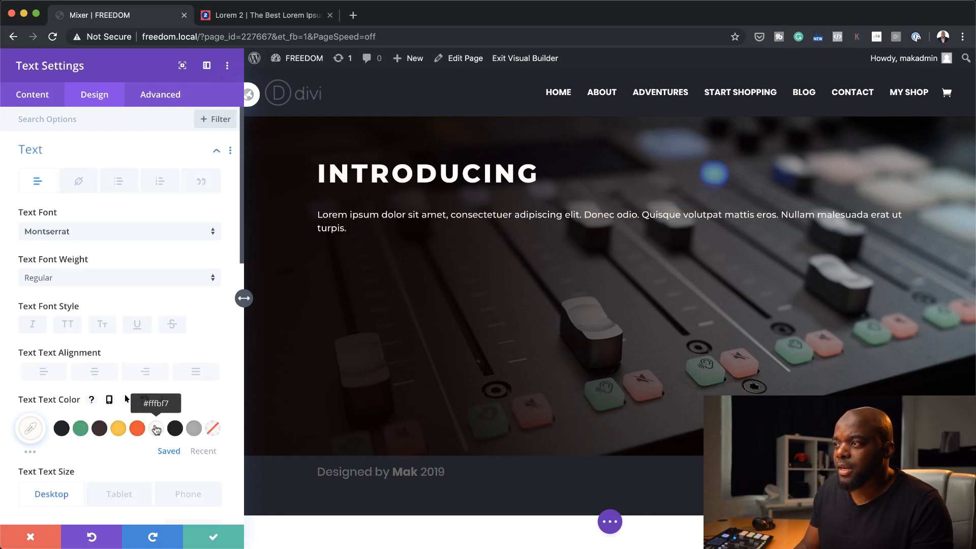
Set the lorem ipsum text's font weight to Semi Bold and its text size to 20px
{"action": "left_click", "coordinate": [87, 279]}
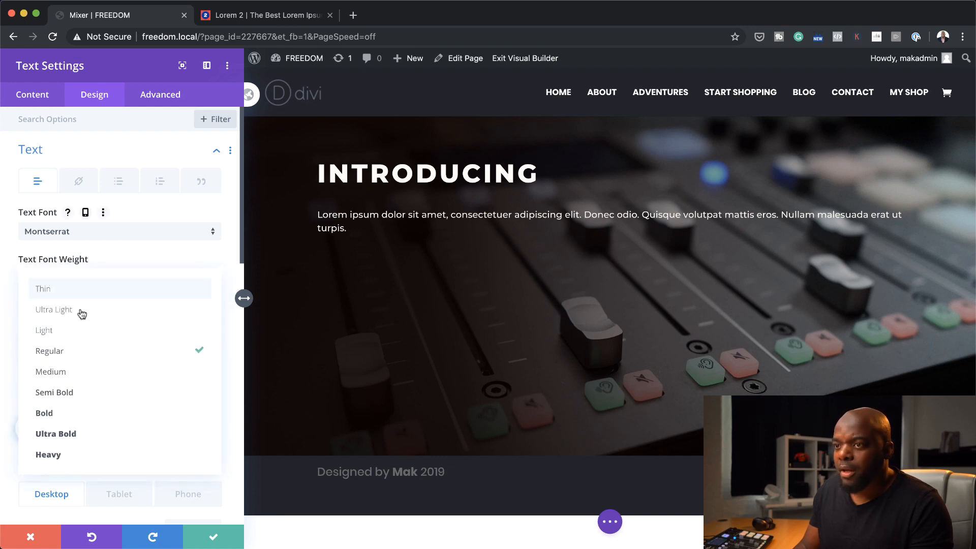
{"action": "left_click", "coordinate": [84, 393]}
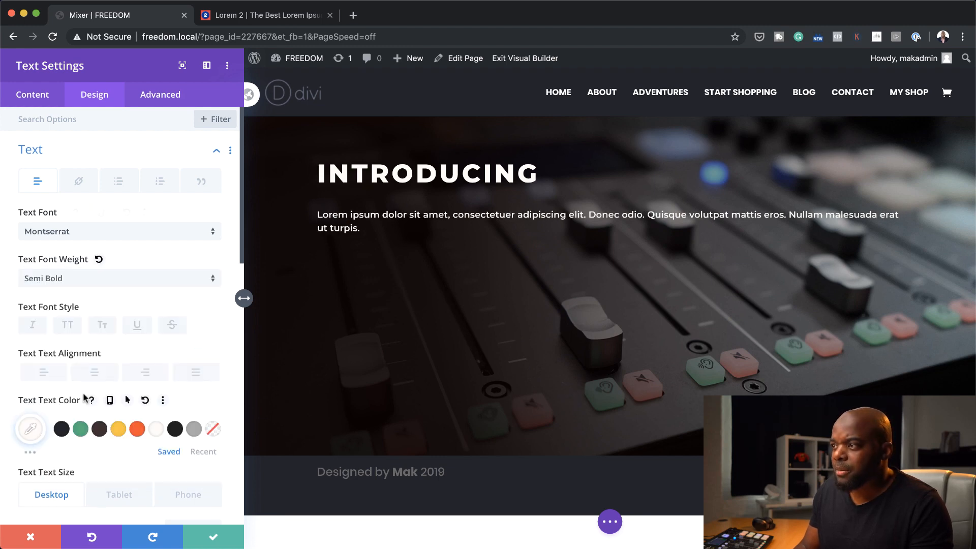
{"action": "scroll", "coordinate": [101, 444], "scroll_direction": "down", "scroll_amount": 3}
{"action": "scroll", "coordinate": [101, 444], "scroll_direction": "down", "scroll_amount": 1}
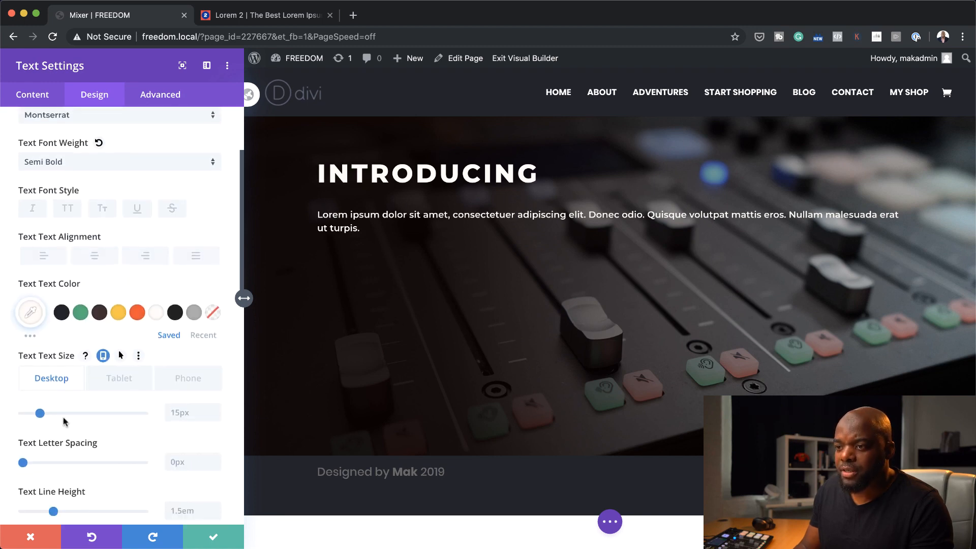
{"action": "left_click_drag", "start_coordinate": [42, 414], "coordinate": [44, 414]}
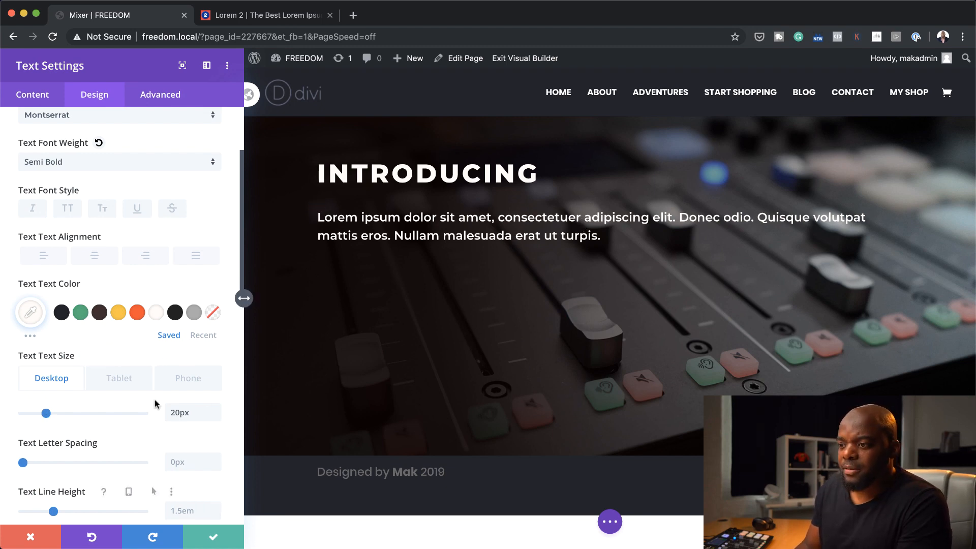
Set the lorem ipsum module's width to 60% and save the module settings
{"action": "scroll", "coordinate": [155, 396], "scroll_direction": "down", "scroll_amount": 3}
{"action": "scroll", "coordinate": [154, 391], "scroll_direction": "down", "scroll_amount": 1}
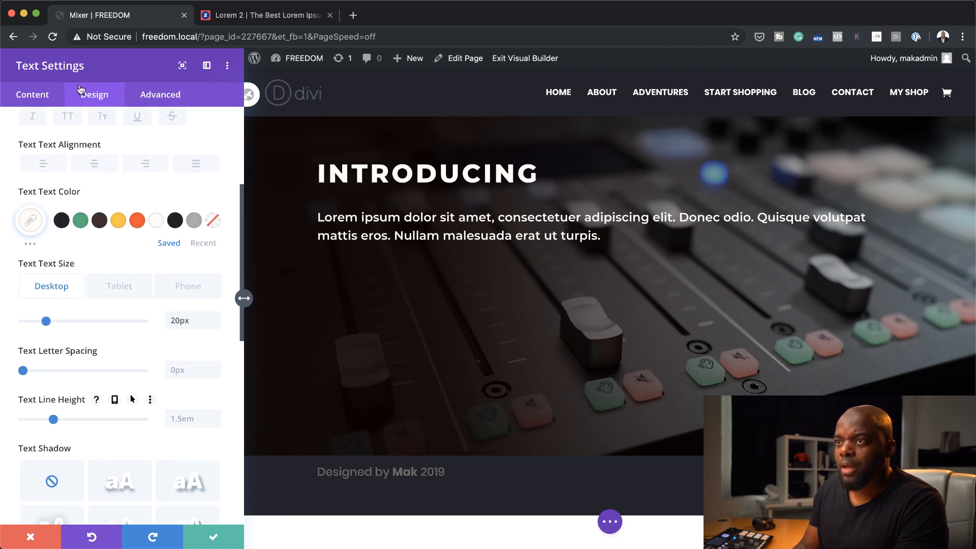
{"action": "left_click", "coordinate": [39, 95]}
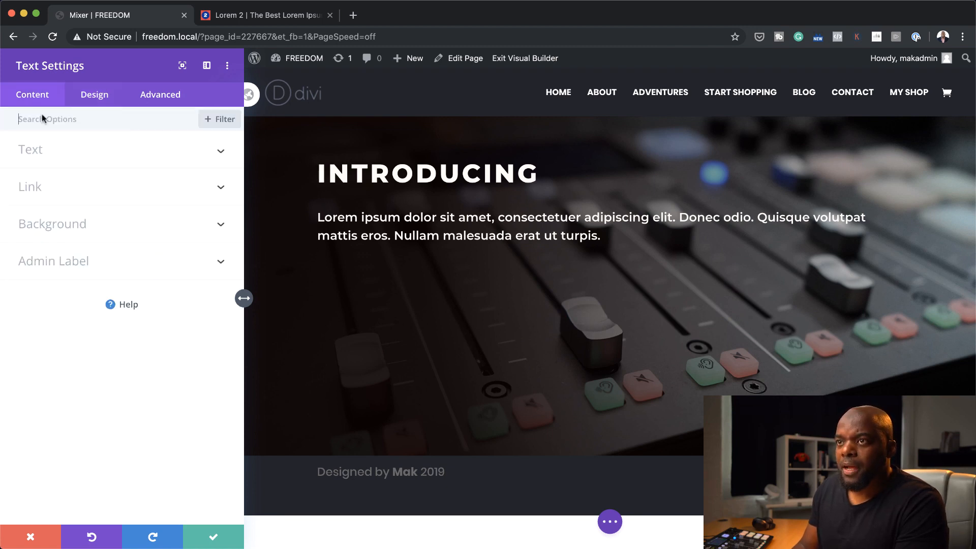
{"action": "left_click", "coordinate": [94, 94]}
{"action": "scroll", "coordinate": [152, 359], "scroll_direction": "down", "scroll_amount": 10}
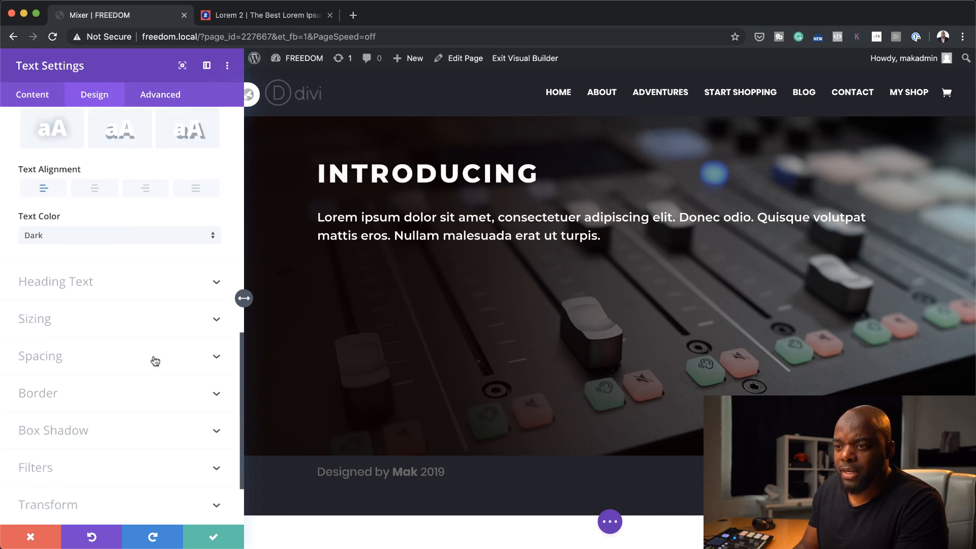
{"action": "left_click", "coordinate": [71, 310]}
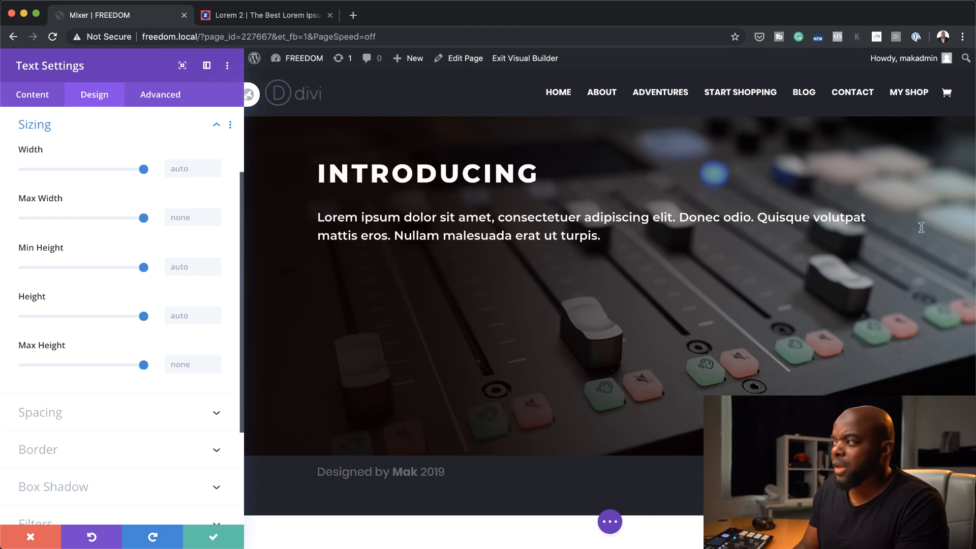
{"action": "left_click_drag", "start_coordinate": [139, 170], "coordinate": [98, 183]}
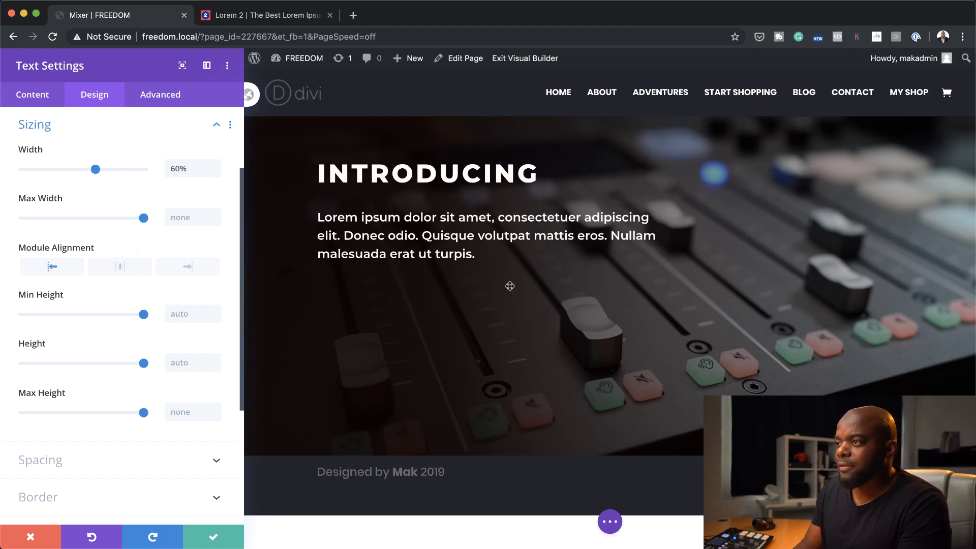
{"action": "left_click", "coordinate": [213, 537]}
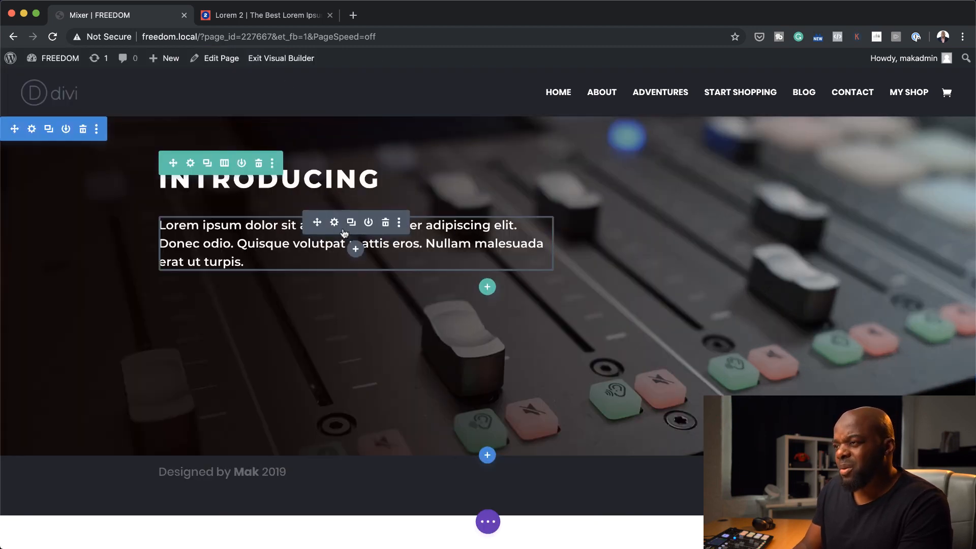
Reopen the lorem ipsum module's design settings, reduce its width to 50% and save
{"action": "left_click", "coordinate": [334, 223]}
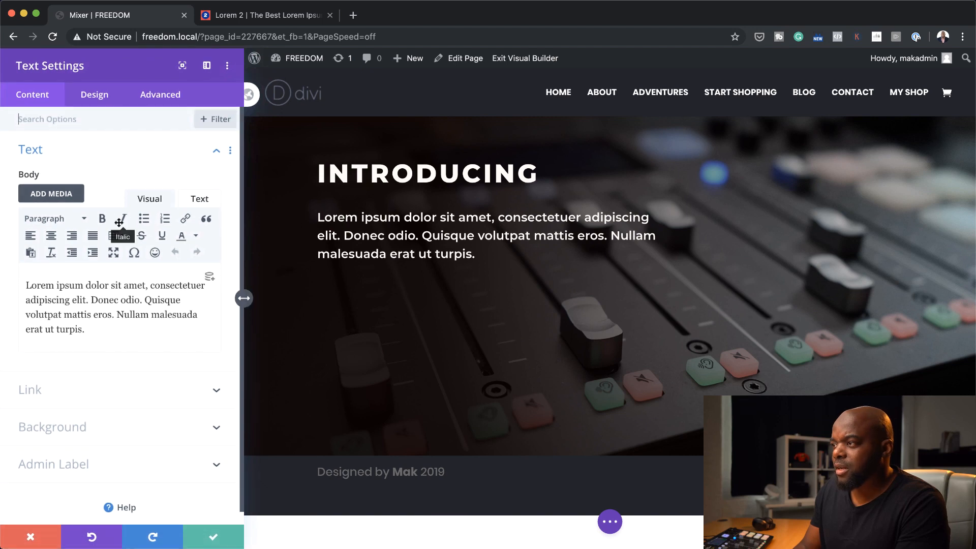
{"action": "left_click", "coordinate": [100, 96]}
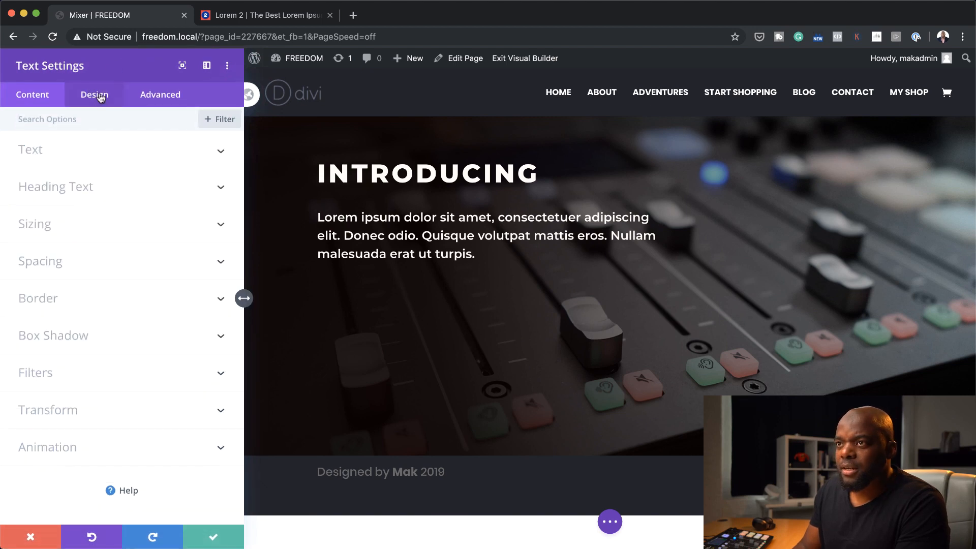
{"action": "left_click", "coordinate": [53, 227]}
{"action": "left_click_drag", "start_coordinate": [95, 170], "coordinate": [85, 173]}
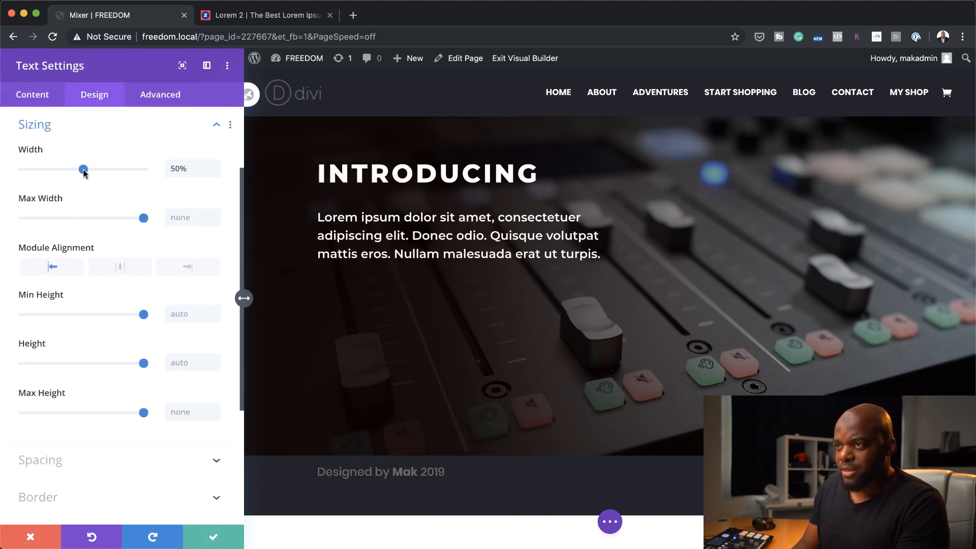
{"action": "left_click", "coordinate": [215, 537]}
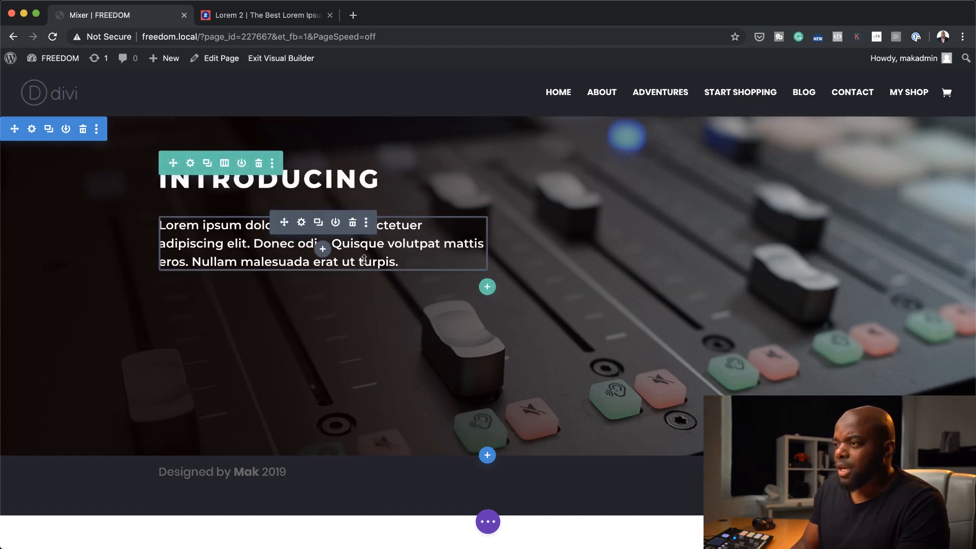
Insert a Button module directly below the lorem ipsum text
{"action": "left_click", "coordinate": [322, 249]}
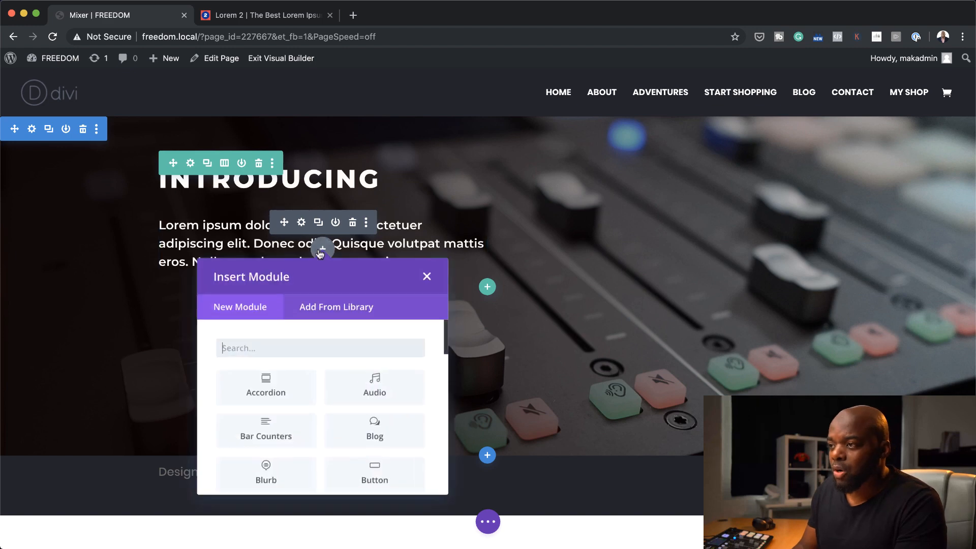
{"action": "left_click", "coordinate": [298, 345]}
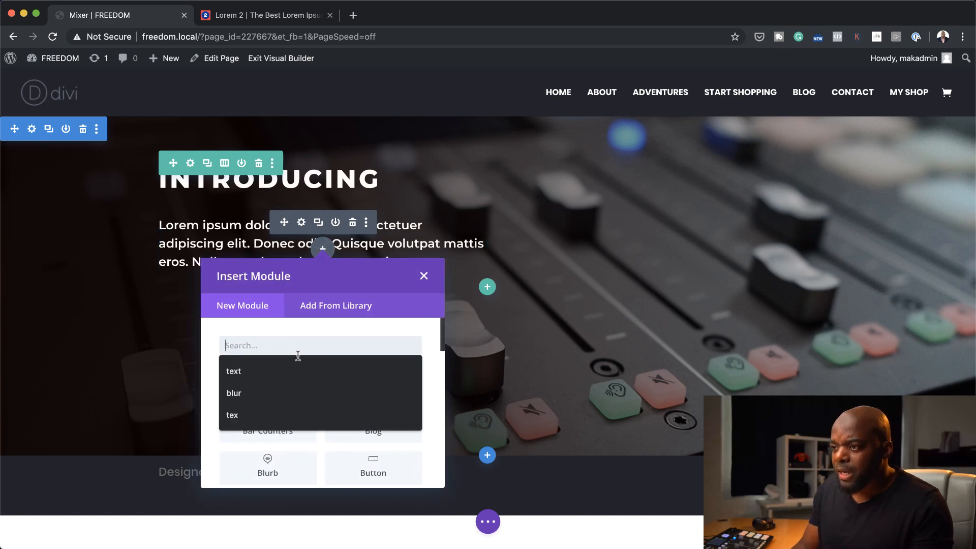
{"action": "type", "text": "buut"}
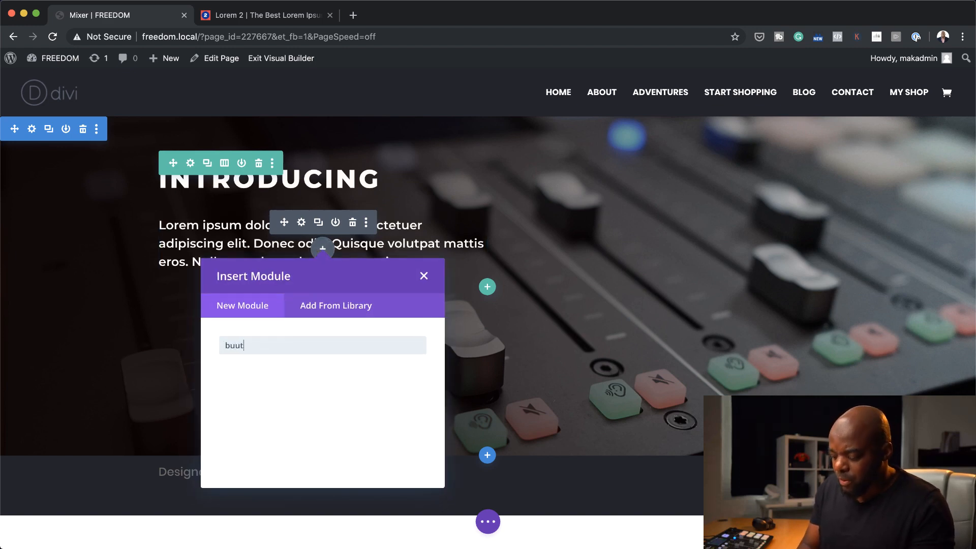
{"action": "key", "text": "BackSpace"}
{"action": "key", "text": "BackSpace"}
{"action": "left_click", "coordinate": [266, 384]}
Label the new button LEARN MORE and set its link URL to #
{"action": "type", "text": "MOR"}
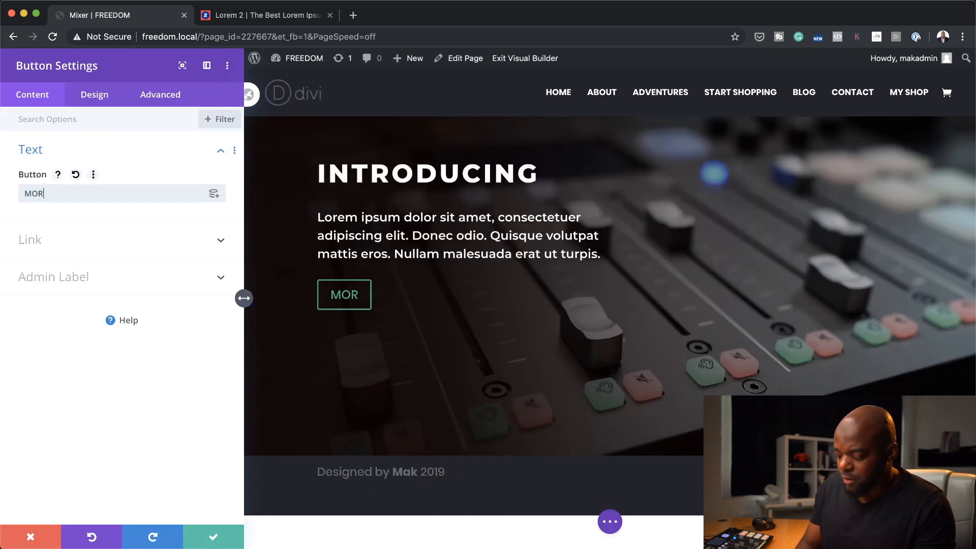
{"action": "type", "text": "E"}
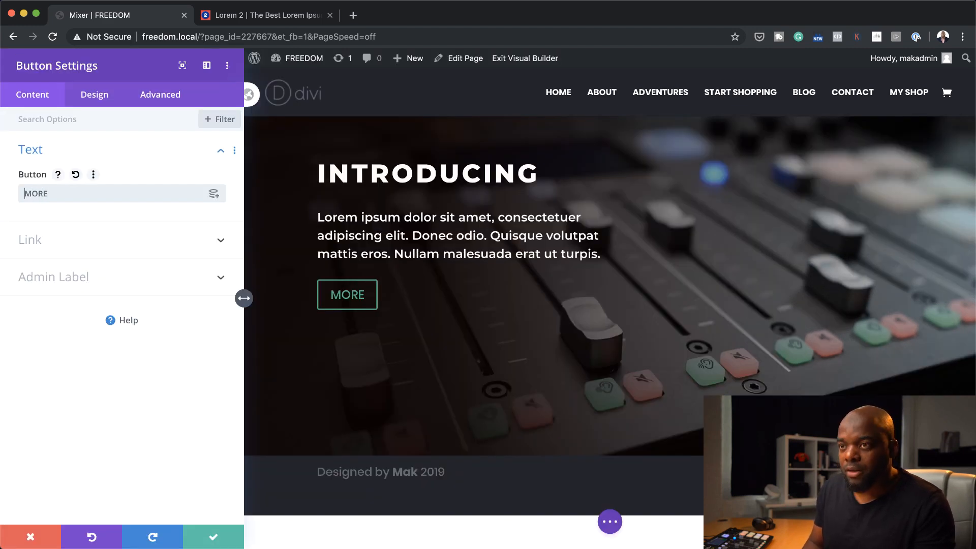
{"action": "left_click", "coordinate": [65, 249]}
{"action": "left_click", "coordinate": [61, 237]}
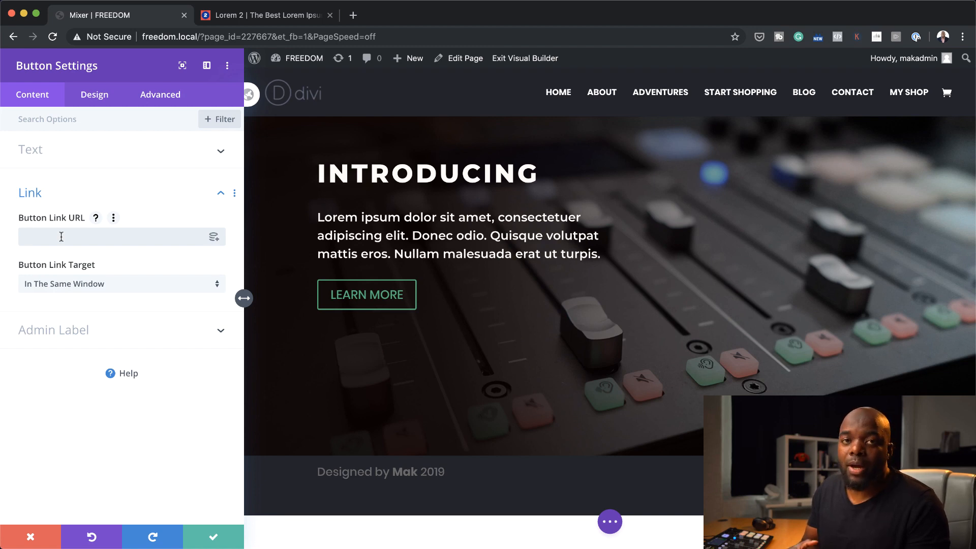
{"action": "type", "text": "#"}
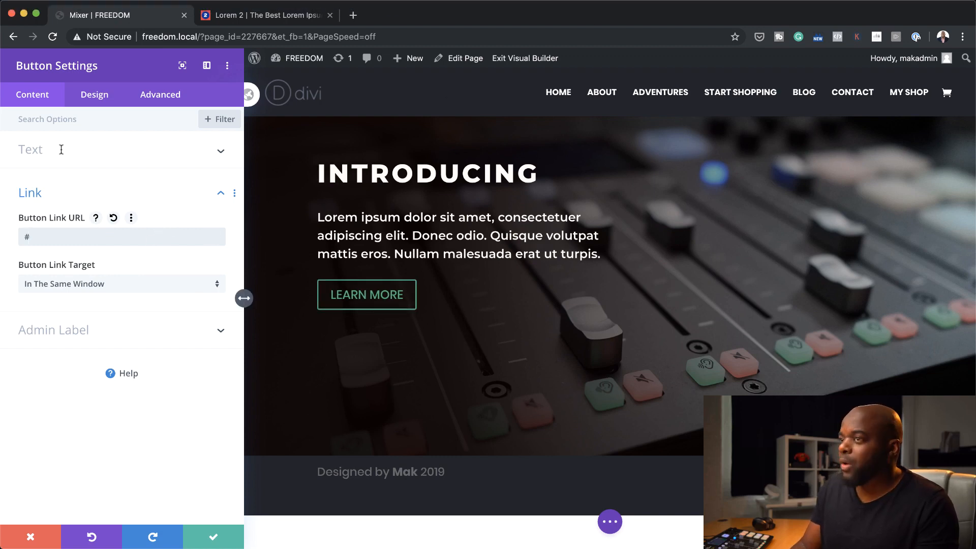
Enable custom styles for the LEARN MORE button and set its text colour to the saved off-white #fffbf7
{"action": "left_click", "coordinate": [100, 99]}
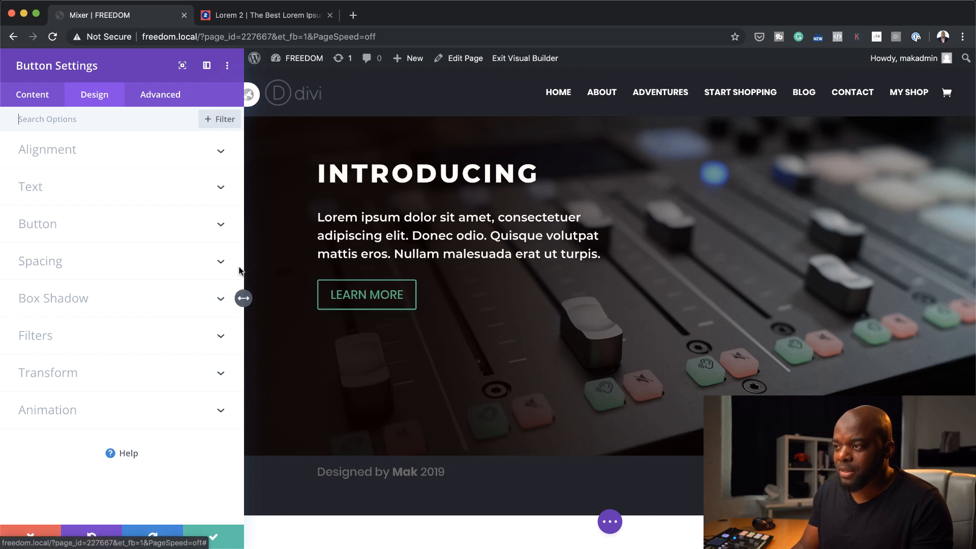
{"action": "left_click", "coordinate": [38, 225]}
{"action": "left_click", "coordinate": [52, 258]}
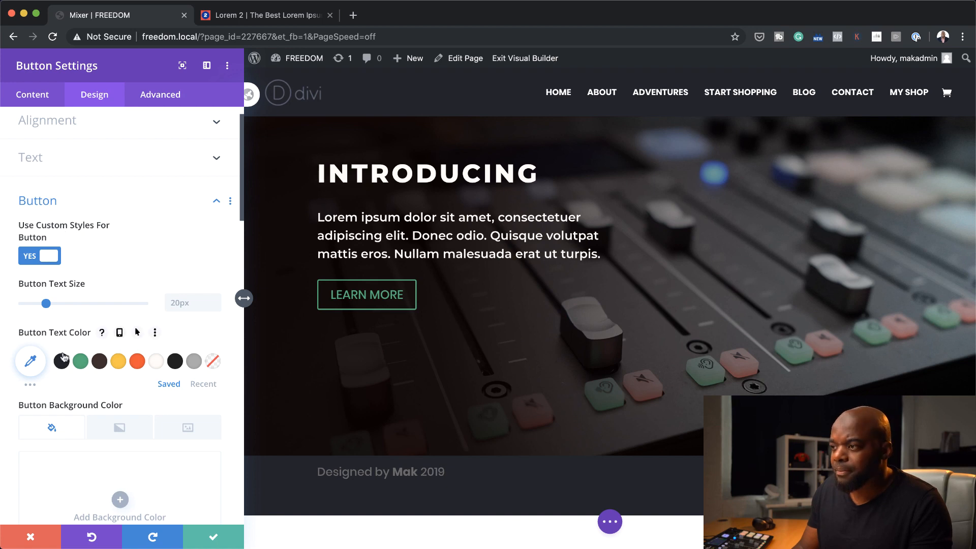
{"action": "left_click", "coordinate": [155, 362]}
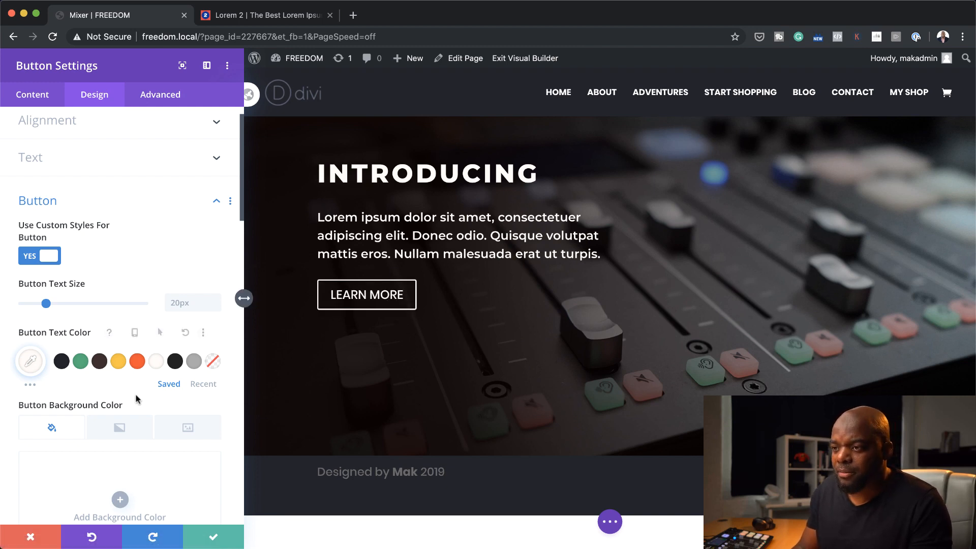
{"action": "scroll", "coordinate": [136, 399], "scroll_direction": "down", "scroll_amount": 2}
{"action": "scroll", "coordinate": [136, 399], "scroll_direction": "down", "scroll_amount": 3}
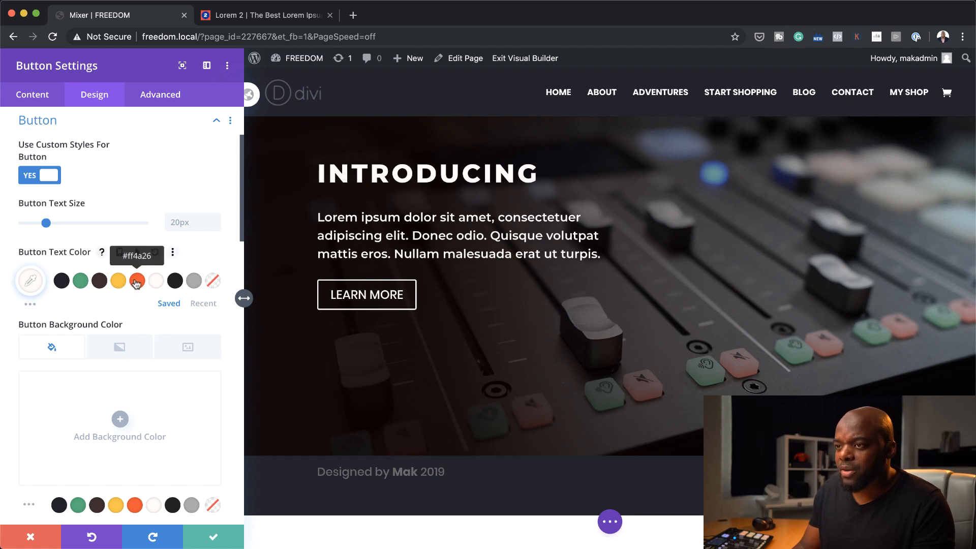
{"action": "left_click", "coordinate": [137, 282]}
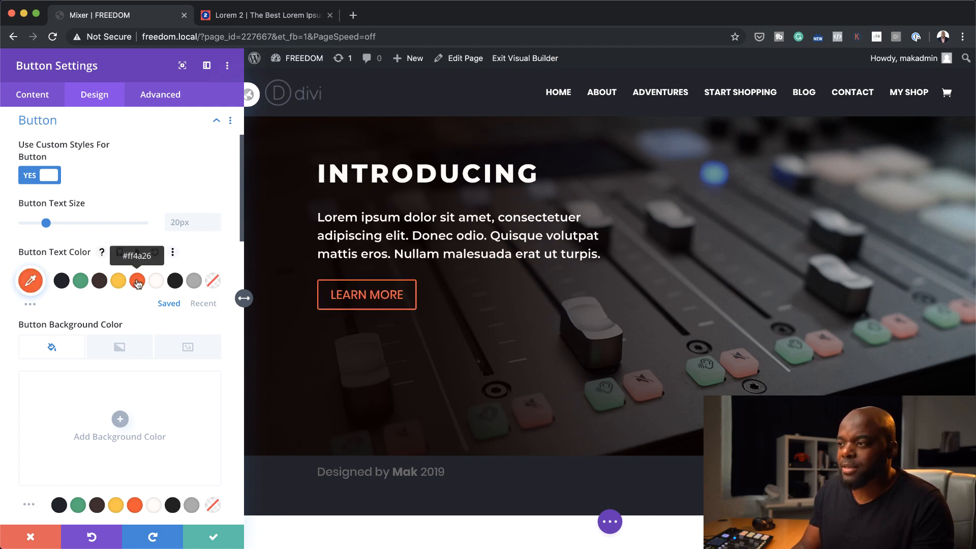
{"action": "left_click", "coordinate": [156, 282]}
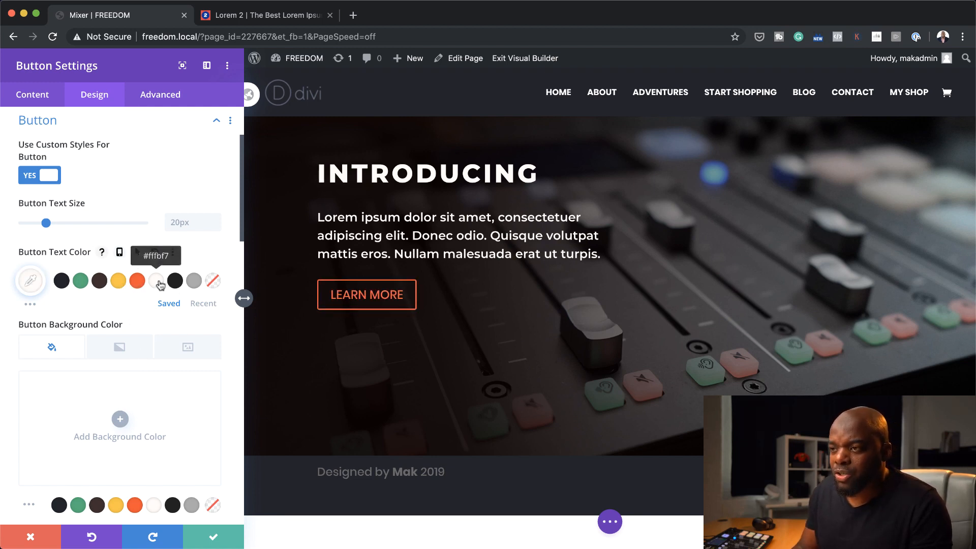
Give the LEARN MORE button the saved orange background colour and set its border width to 0px
{"action": "scroll", "coordinate": [122, 356], "scroll_direction": "down", "scroll_amount": 3}
{"action": "left_click", "coordinate": [119, 365]}
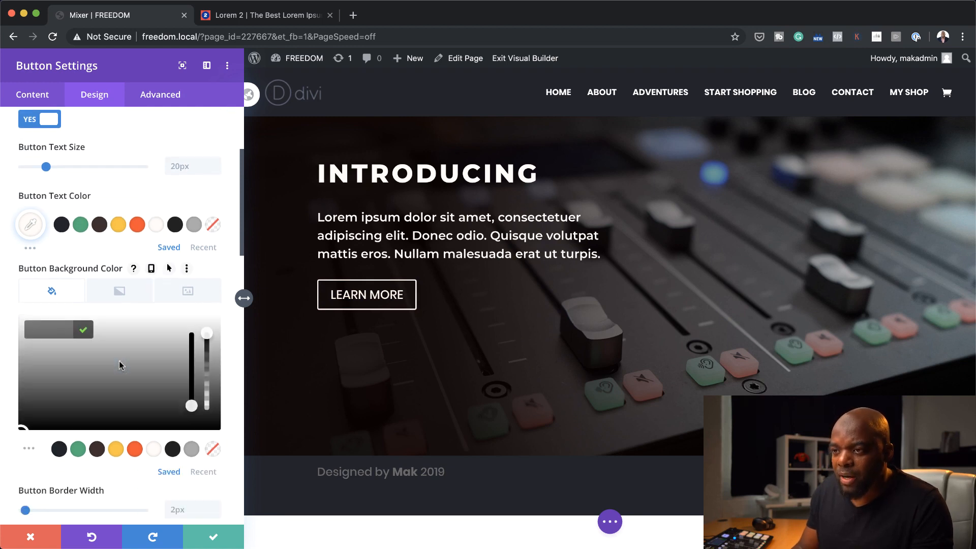
{"action": "left_click", "coordinate": [133, 450]}
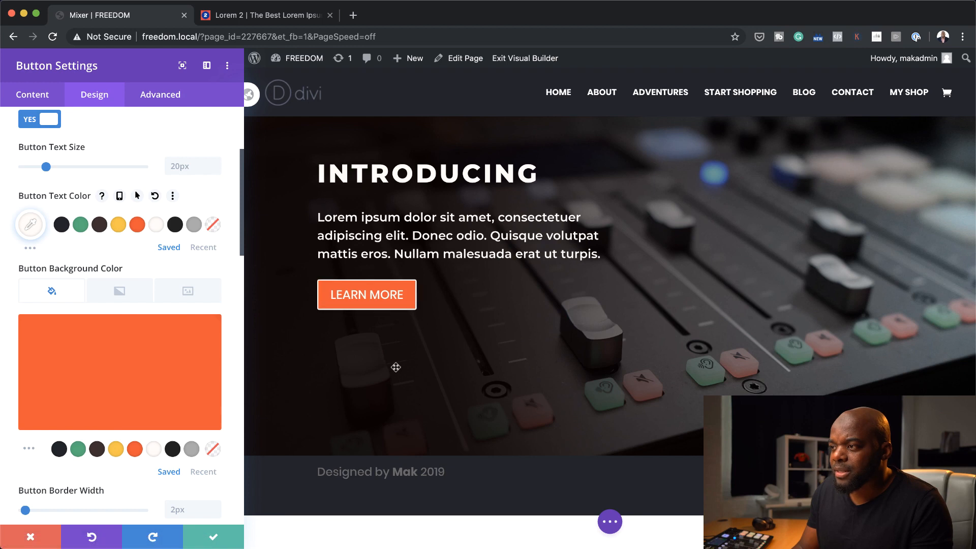
{"action": "scroll", "coordinate": [117, 349], "scroll_direction": "down", "scroll_amount": 1}
{"action": "scroll", "coordinate": [118, 350], "scroll_direction": "down", "scroll_amount": 4}
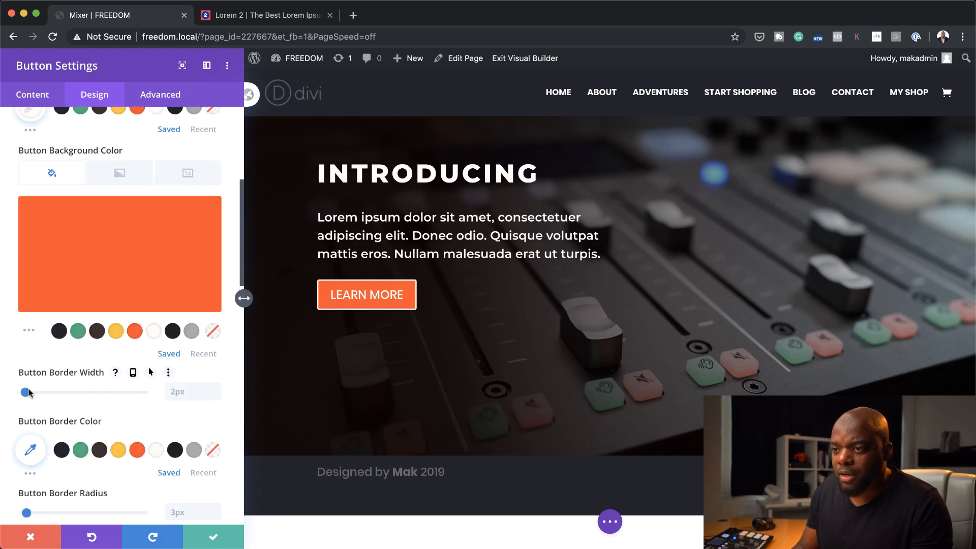
{"action": "left_click_drag", "start_coordinate": [23, 392], "coordinate": [10, 398]}
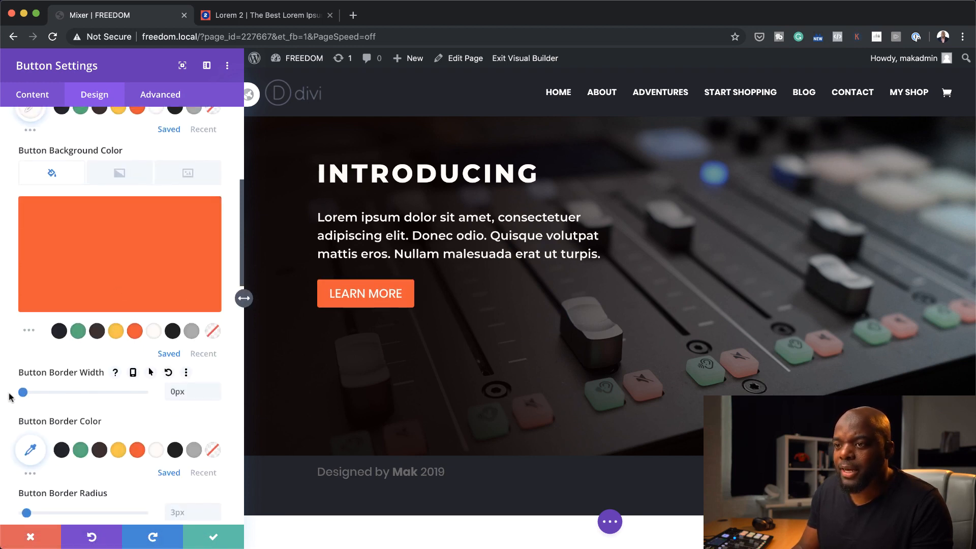
Change the LEARN MORE button's text colour to the saved dark brown
{"action": "scroll", "coordinate": [129, 415], "scroll_direction": "up", "scroll_amount": 10}
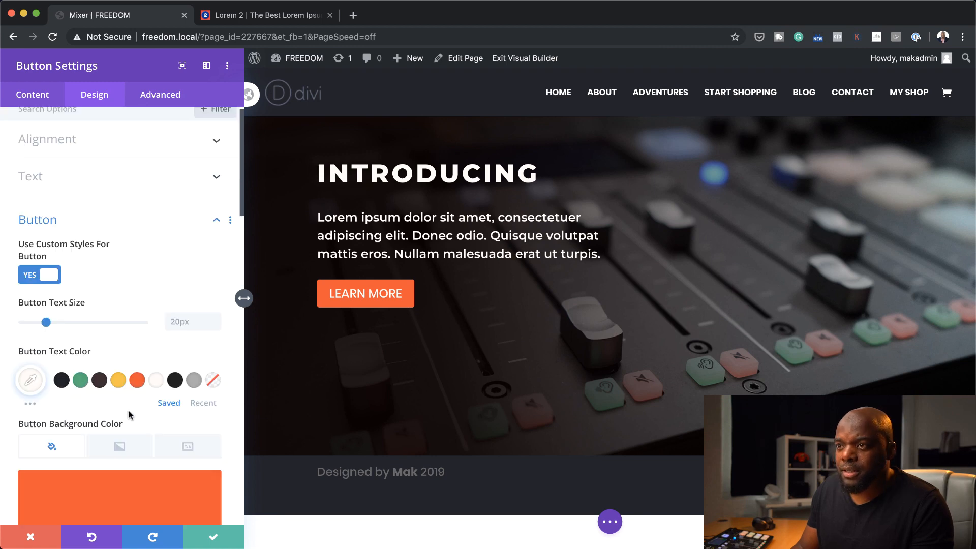
{"action": "left_click", "coordinate": [61, 380]}
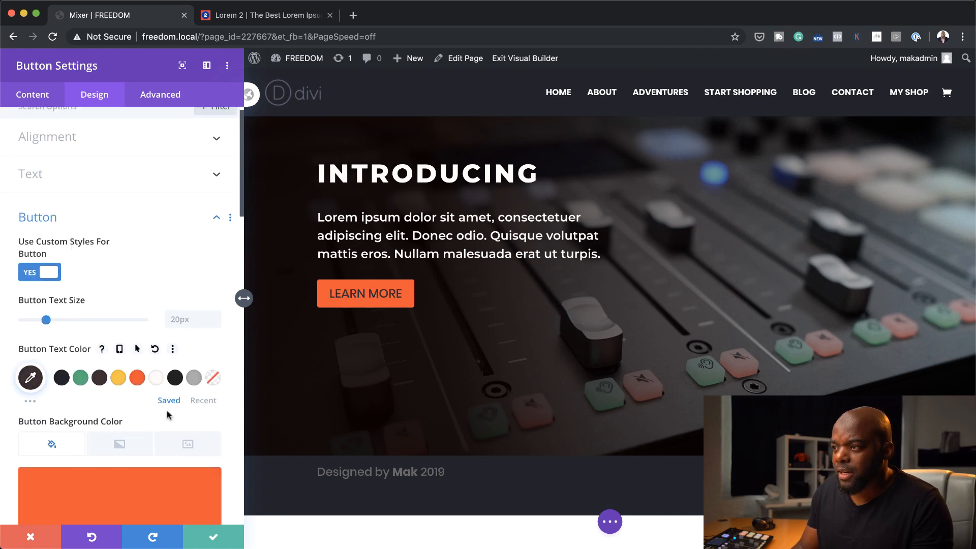
{"action": "scroll", "coordinate": [168, 414], "scroll_direction": "down", "scroll_amount": 1}
{"action": "scroll", "coordinate": [168, 415], "scroll_direction": "down", "scroll_amount": 6}
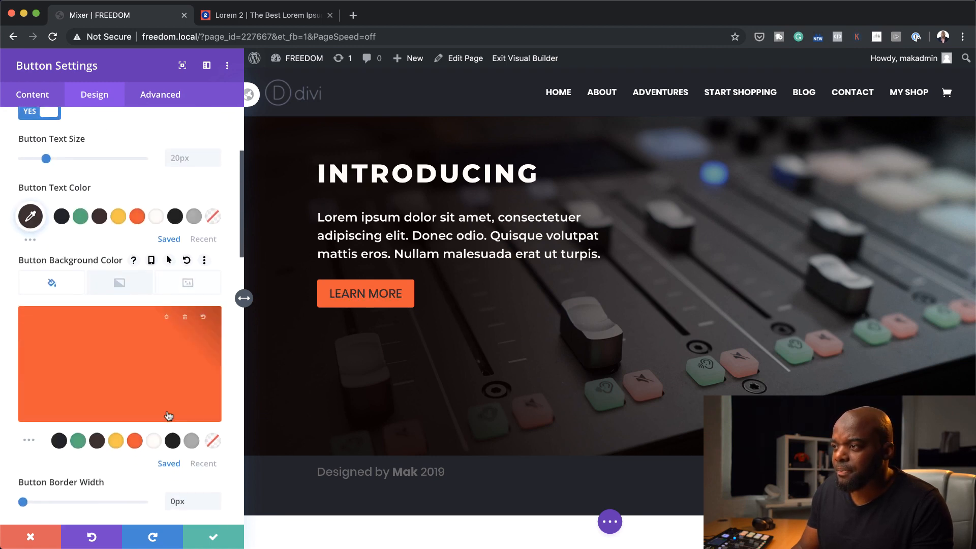
{"action": "scroll", "coordinate": [168, 415], "scroll_direction": "down", "scroll_amount": 2}
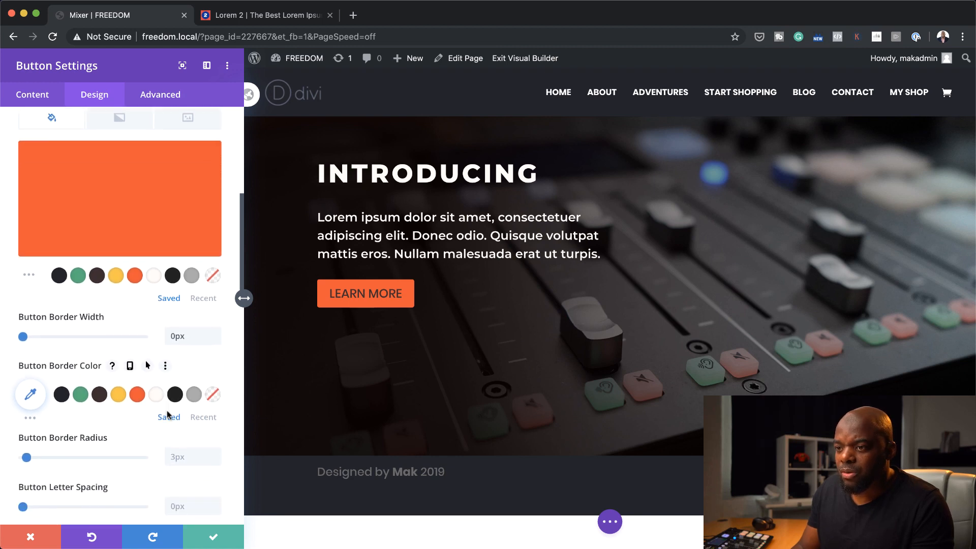
Set the LEARN MORE button's font to Montserrat with a Semi Bold weight
{"action": "scroll", "coordinate": [168, 415], "scroll_direction": "down", "scroll_amount": 1}
{"action": "left_click", "coordinate": [82, 379]}
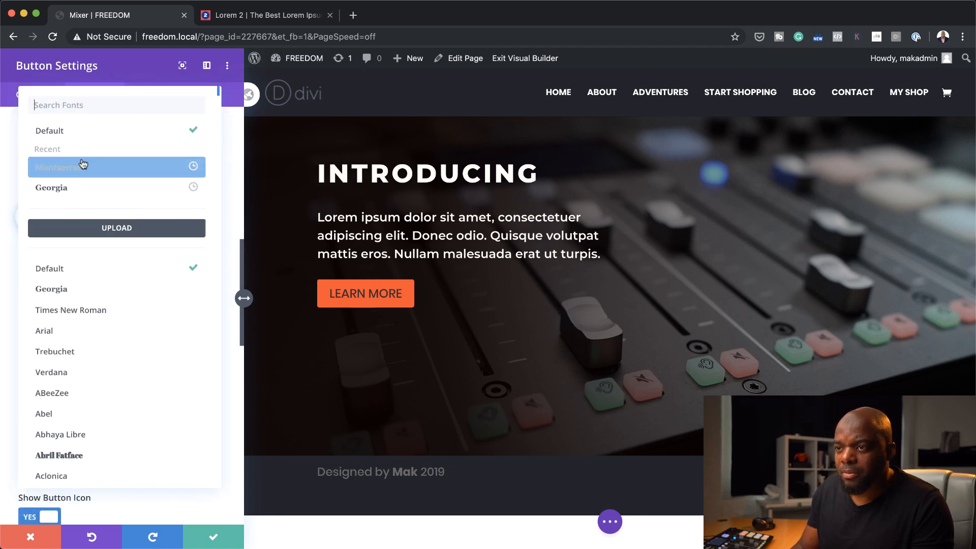
{"action": "left_click", "coordinate": [80, 168]}
{"action": "scroll", "coordinate": [79, 166], "scroll_direction": "down", "scroll_amount": 1}
{"action": "left_click", "coordinate": [98, 350]}
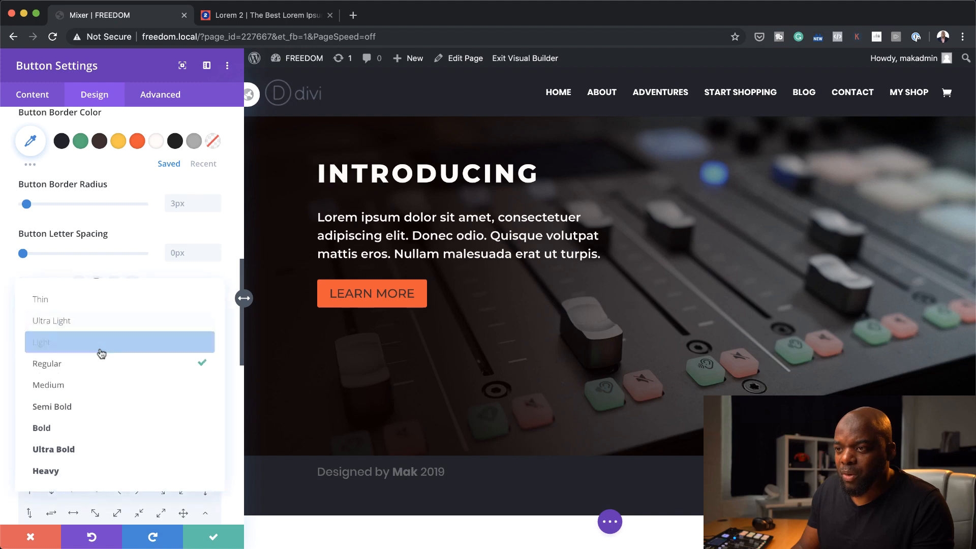
{"action": "left_click", "coordinate": [94, 426]}
{"action": "left_click", "coordinate": [87, 352]}
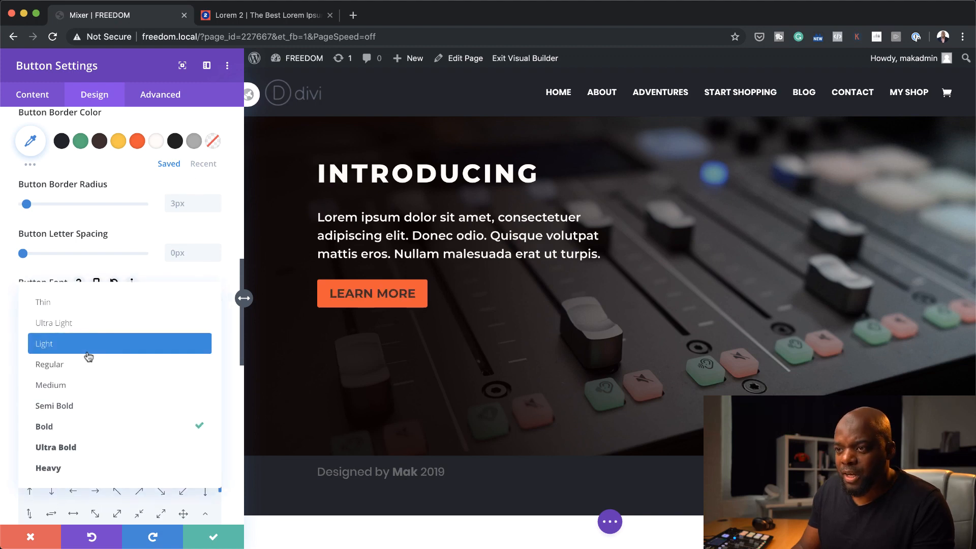
{"action": "left_click", "coordinate": [89, 405]}
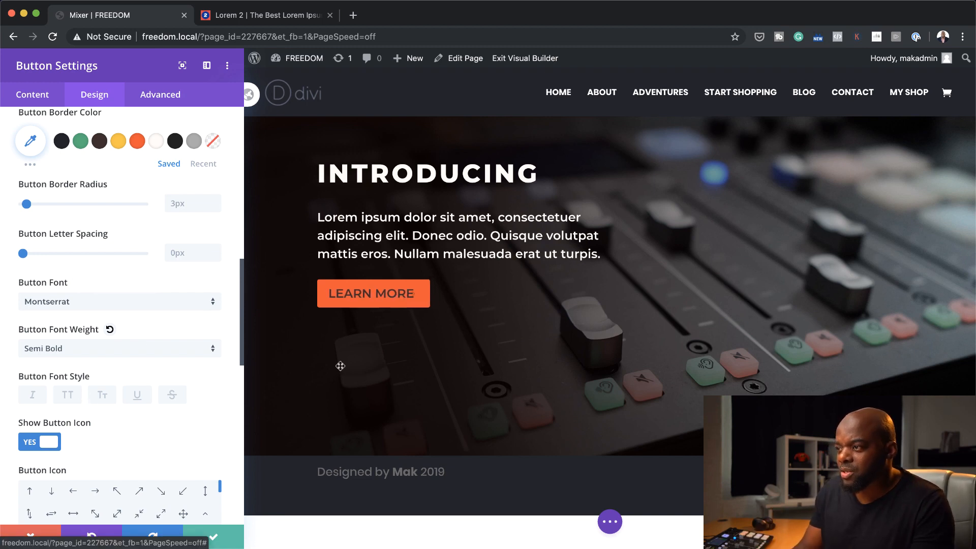
Change the LEARN MORE button's text colour to the saved near-black, save the button, and increase the spacing above the hero row
{"action": "scroll", "coordinate": [208, 345], "scroll_direction": "up", "scroll_amount": 10}
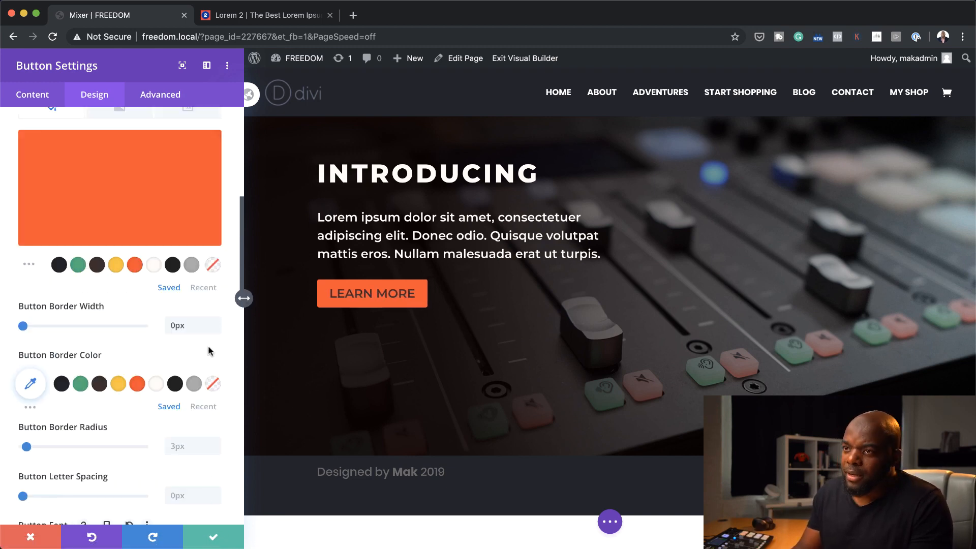
{"action": "left_click", "coordinate": [157, 391]}
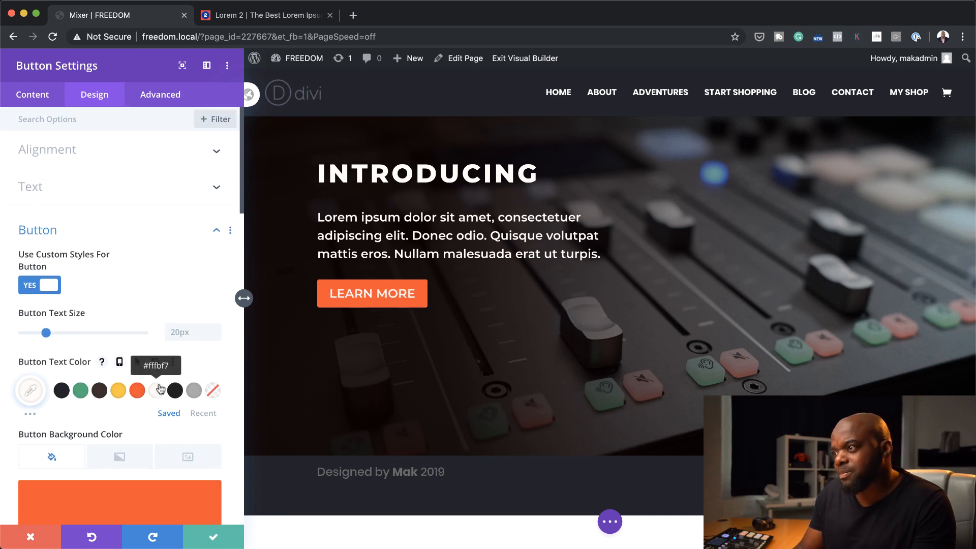
{"action": "left_click", "coordinate": [174, 391]}
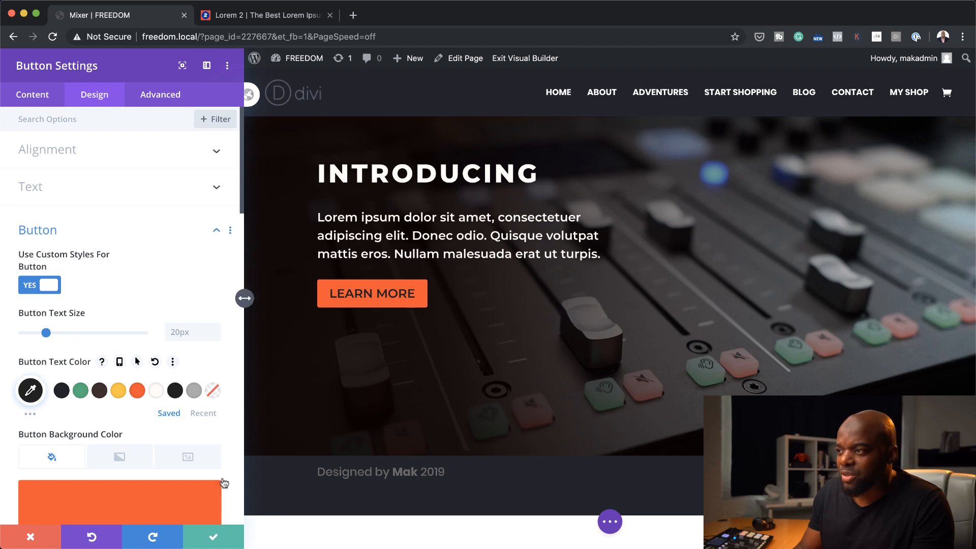
{"action": "left_click", "coordinate": [214, 538]}
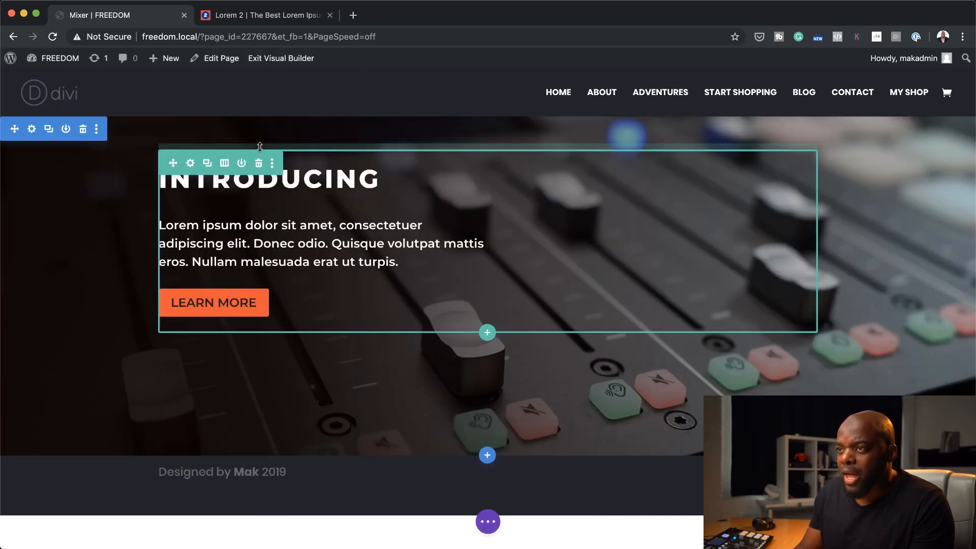
{"action": "left_click_drag", "start_coordinate": [260, 147], "coordinate": [262, 177]}
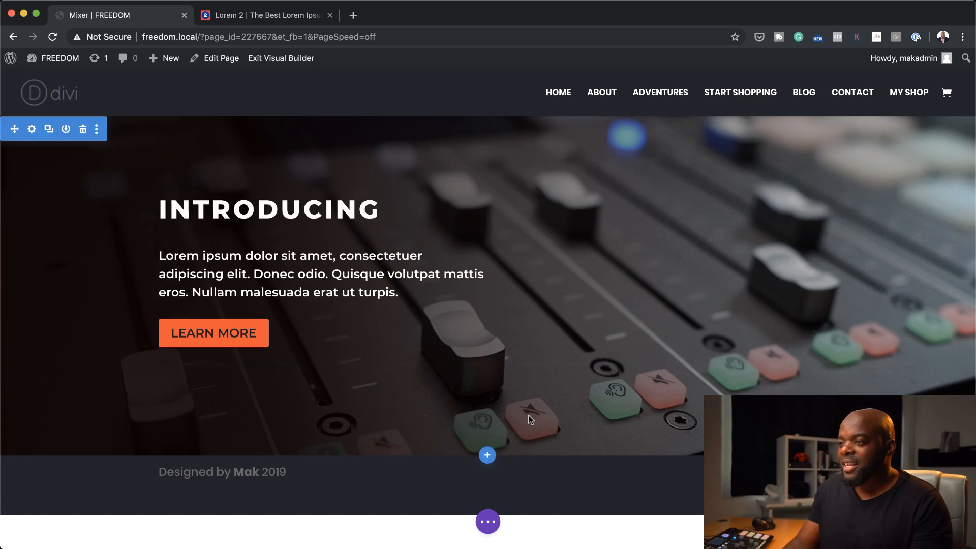
Insert a regular section with an equal three-column row below the hero and add a Blurb module to its first column
{"action": "mouse_move", "coordinate": [496, 443]}
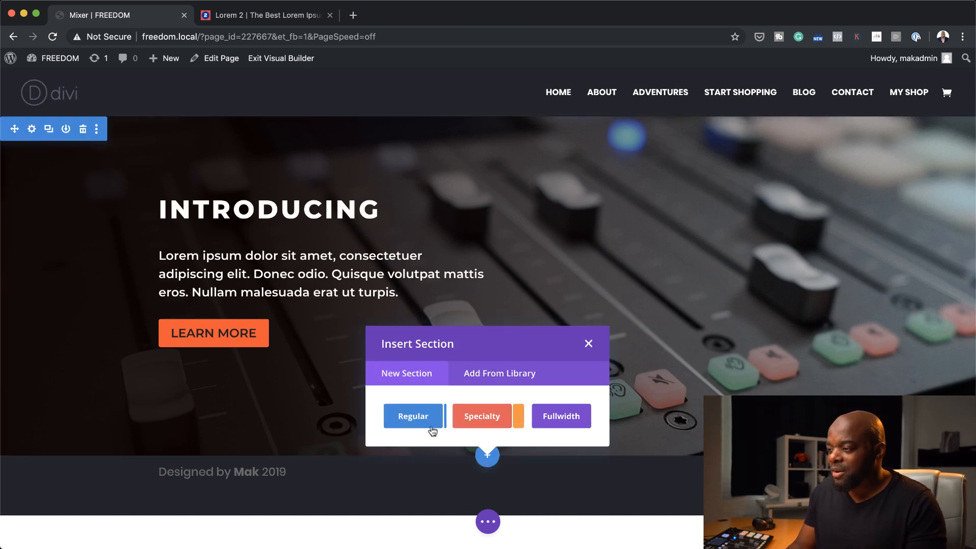
{"action": "left_click", "coordinate": [414, 417]}
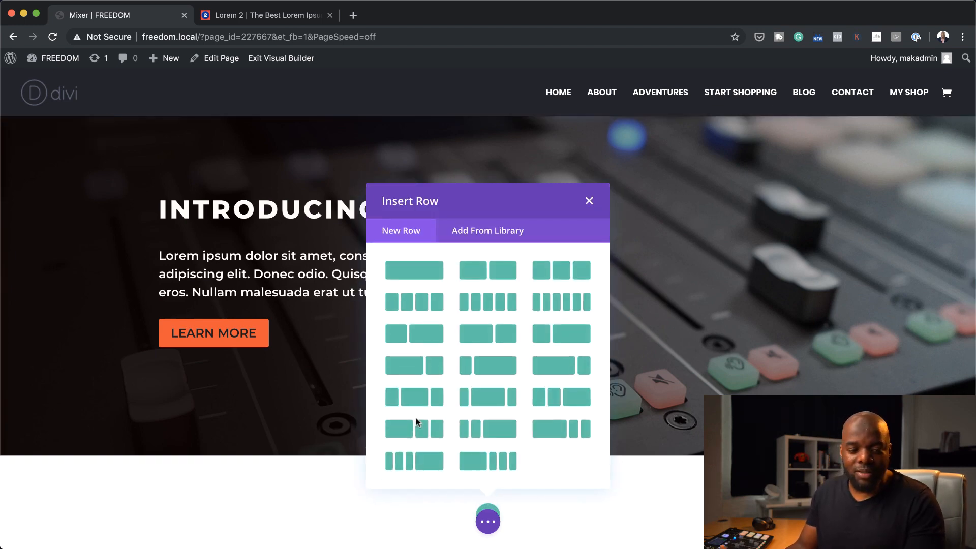
{"action": "left_click", "coordinate": [506, 328]}
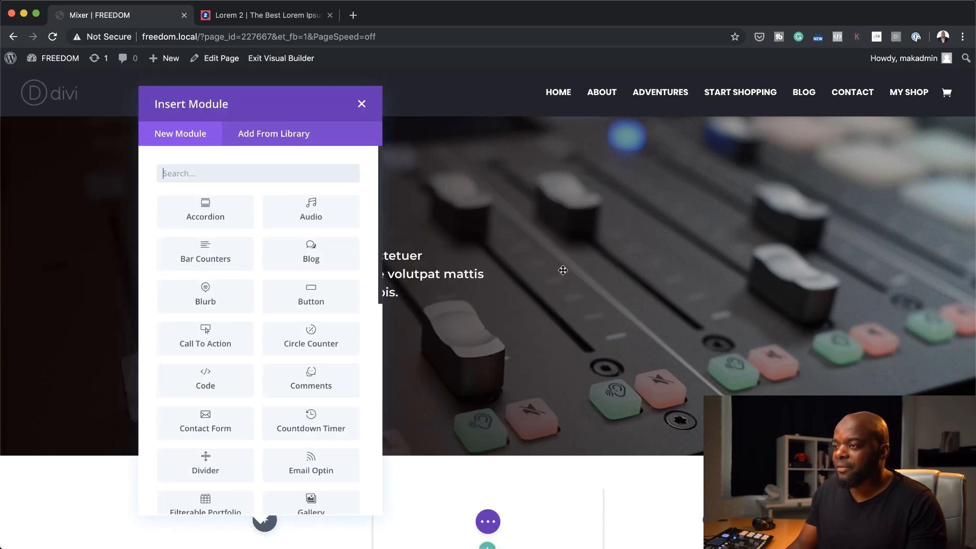
{"action": "left_click", "coordinate": [316, 174]}
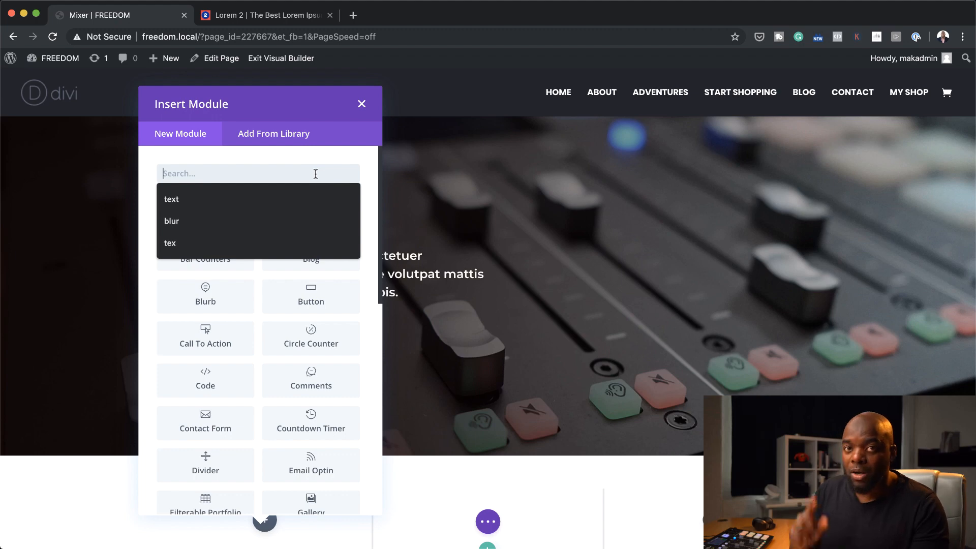
{"action": "type", "text": "blur"}
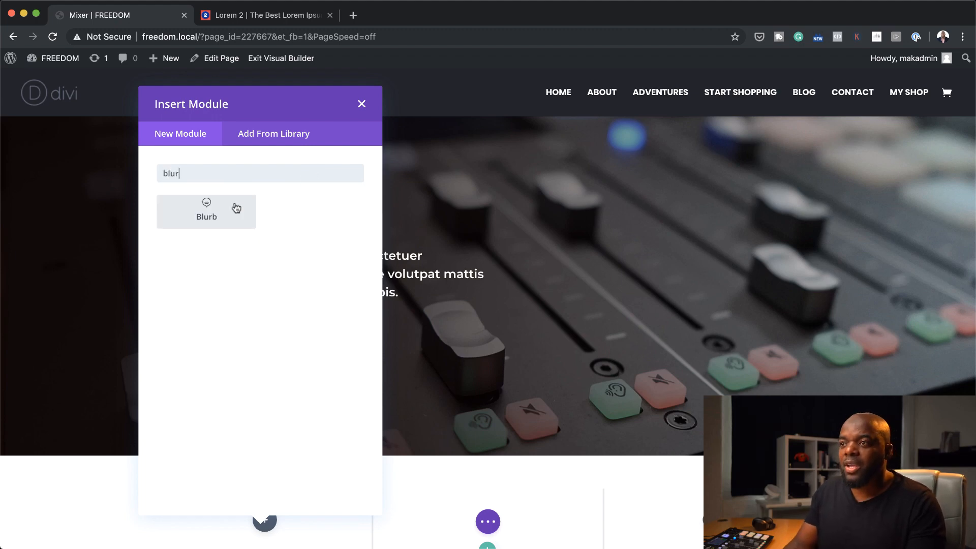
{"action": "left_click", "coordinate": [235, 208]}
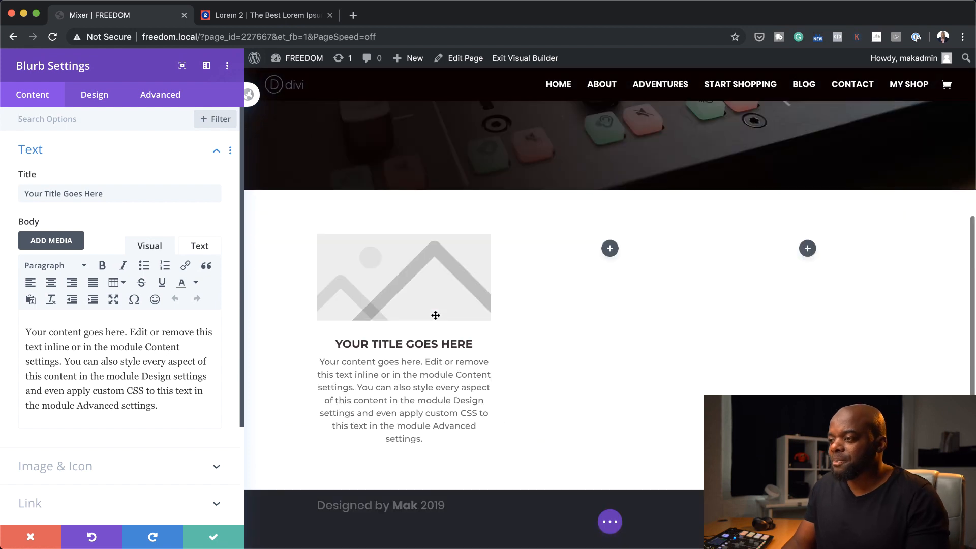
Title the blurb Feature One and replace its body with the copied Lorem ipsum paragraph
{"action": "triple_click", "coordinate": [103, 193]}
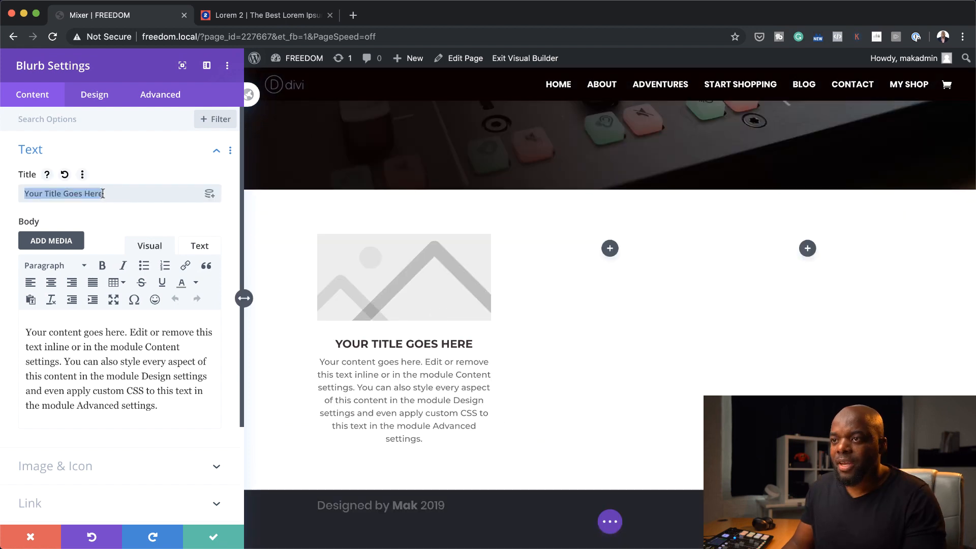
{"action": "type", "text": "Feat"}
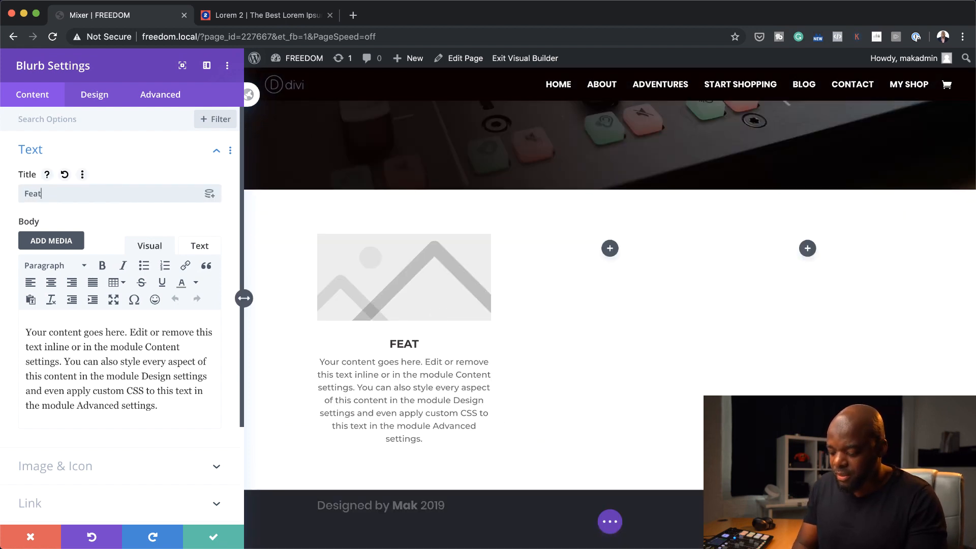
{"action": "type", "text": "ure One"}
{"action": "triple_click", "coordinate": [158, 419]}
{"action": "type", "text": "Lorem ipsum dolor sit amet, consectetuer adipiscing elit. Donec odio. Quisque volutpat mattis eros. Nullam malesuada erat ut turpis."}
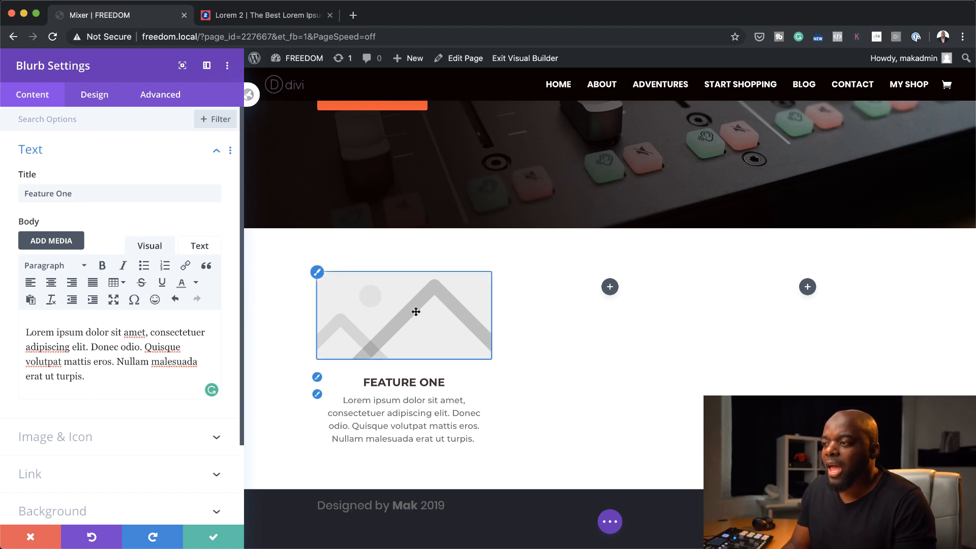
Make the blurb use an icon instead of an image and choose the loudspeaker icon with sound waves
{"action": "scroll", "coordinate": [66, 221], "scroll_direction": "down", "scroll_amount": 3}
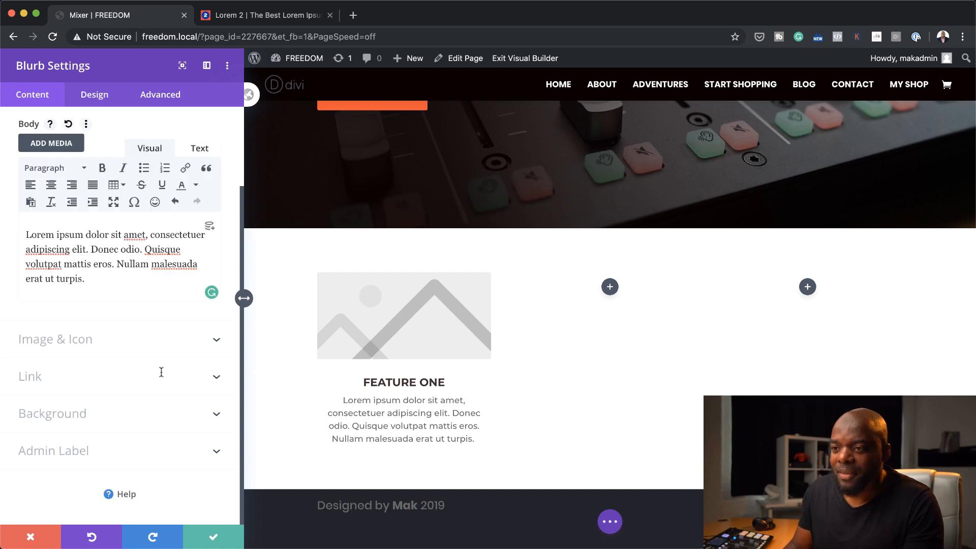
{"action": "left_click", "coordinate": [86, 346]}
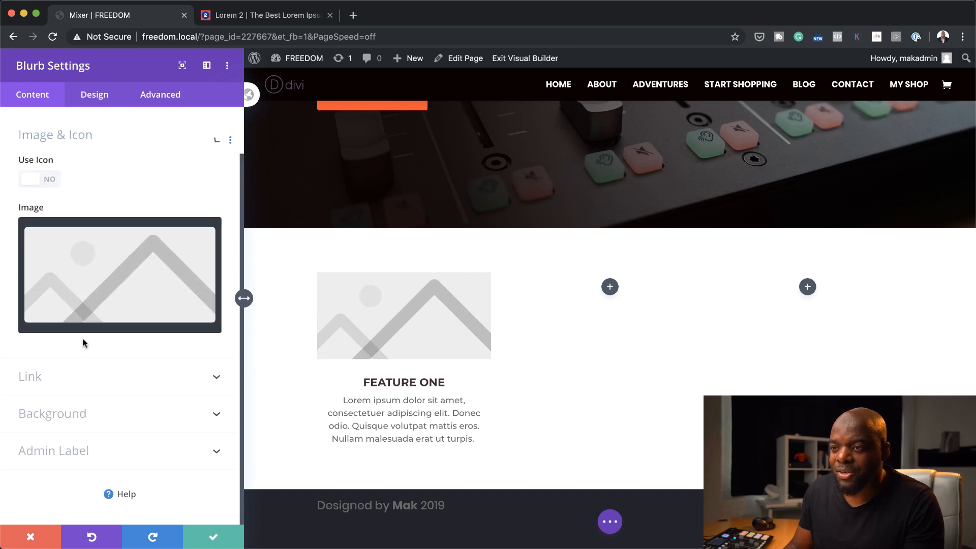
{"action": "left_click", "coordinate": [51, 182]}
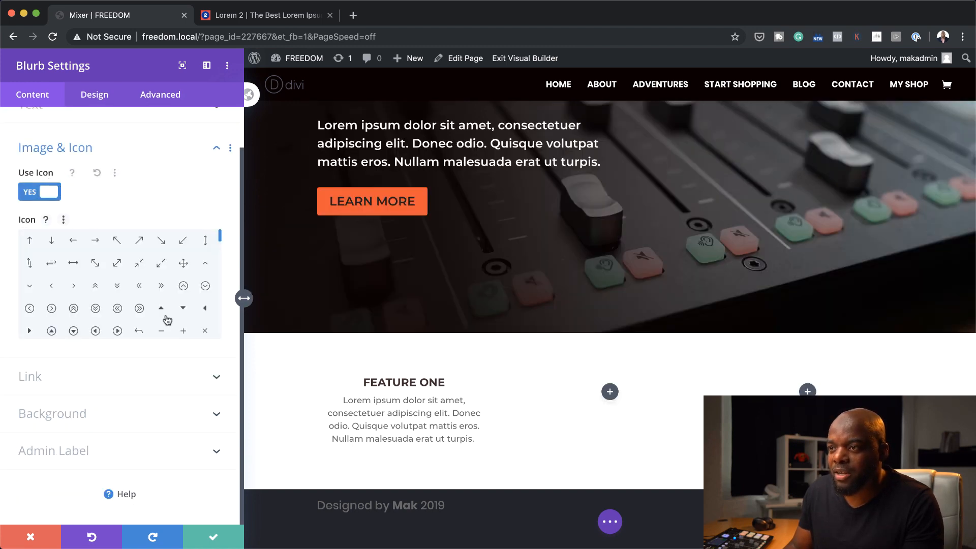
{"action": "left_click_drag", "start_coordinate": [218, 240], "coordinate": [220, 262]}
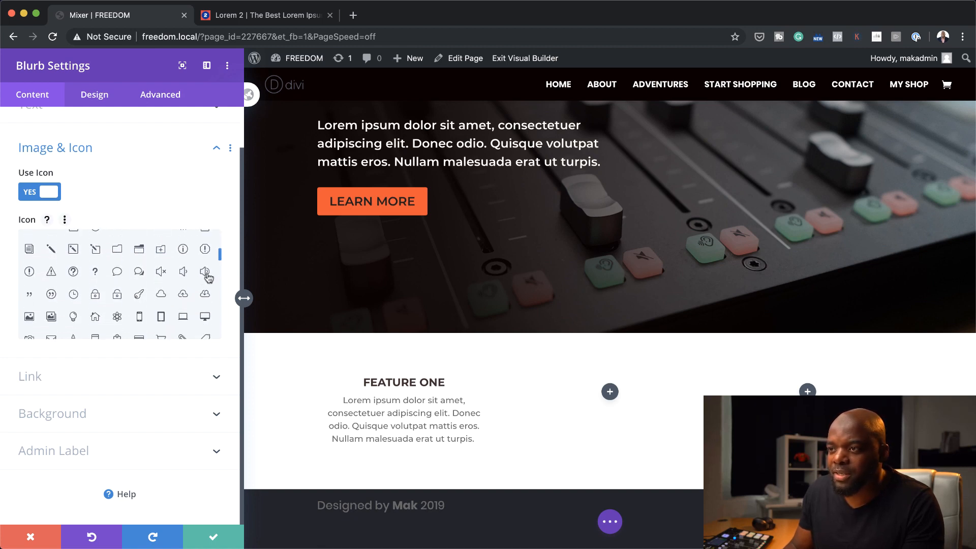
{"action": "left_click", "coordinate": [206, 275]}
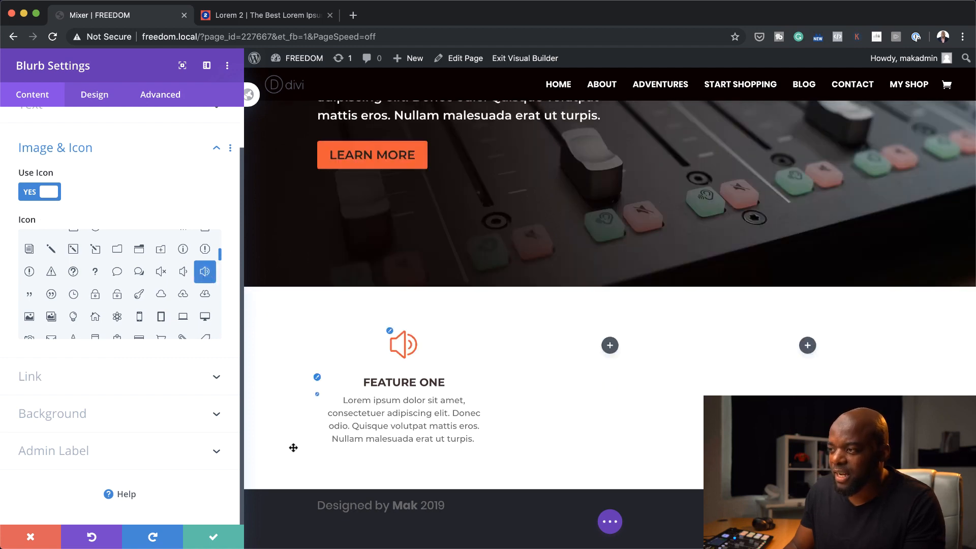
Set the blurb icon's colour to the saved grey #aaaaaa and its font size to 32px
{"action": "left_click", "coordinate": [391, 333]}
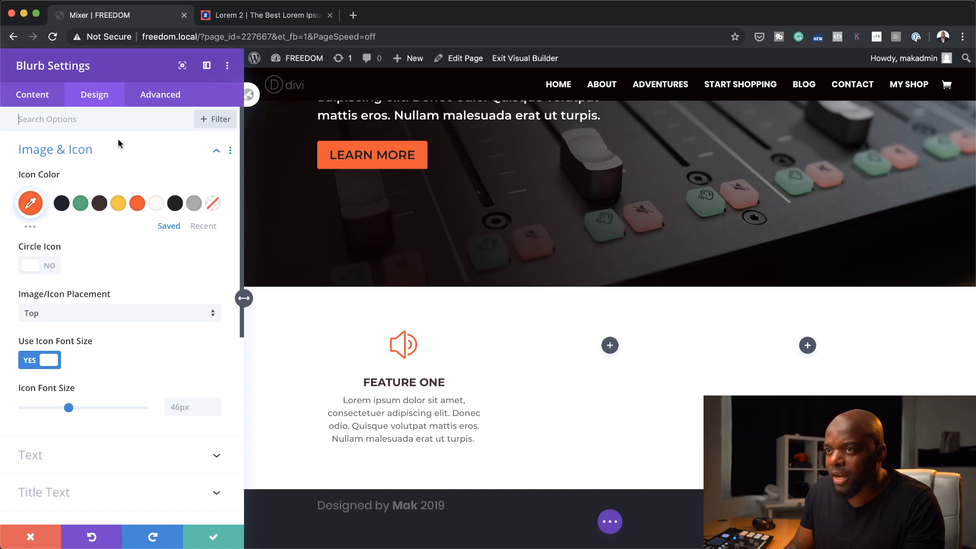
{"action": "left_click", "coordinate": [195, 205]}
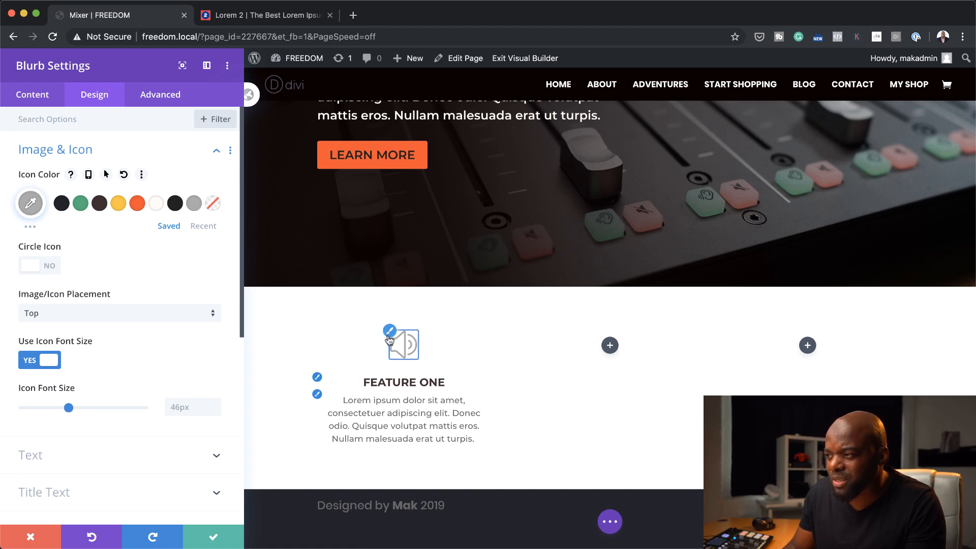
{"action": "scroll", "coordinate": [115, 251], "scroll_direction": "down", "scroll_amount": 2}
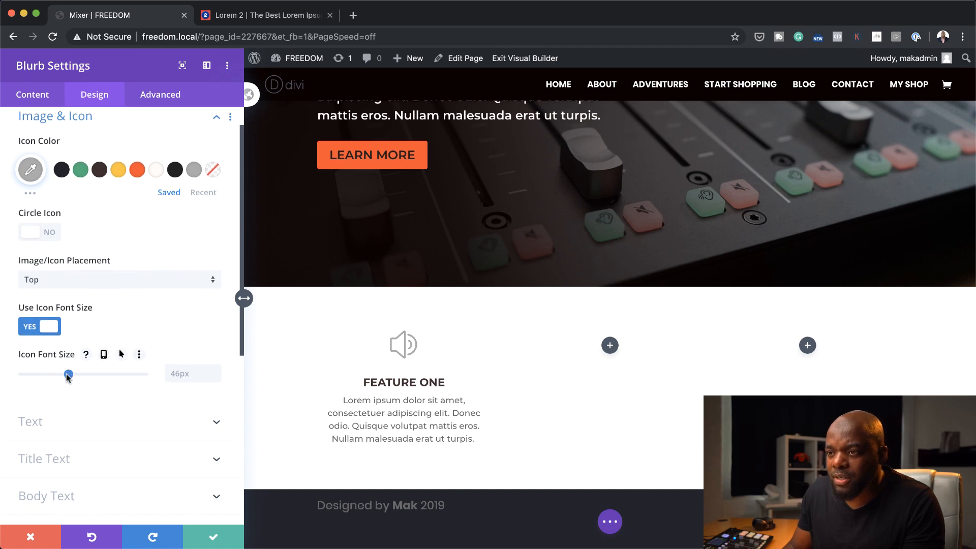
{"action": "left_click_drag", "start_coordinate": [68, 376], "coordinate": [56, 382]}
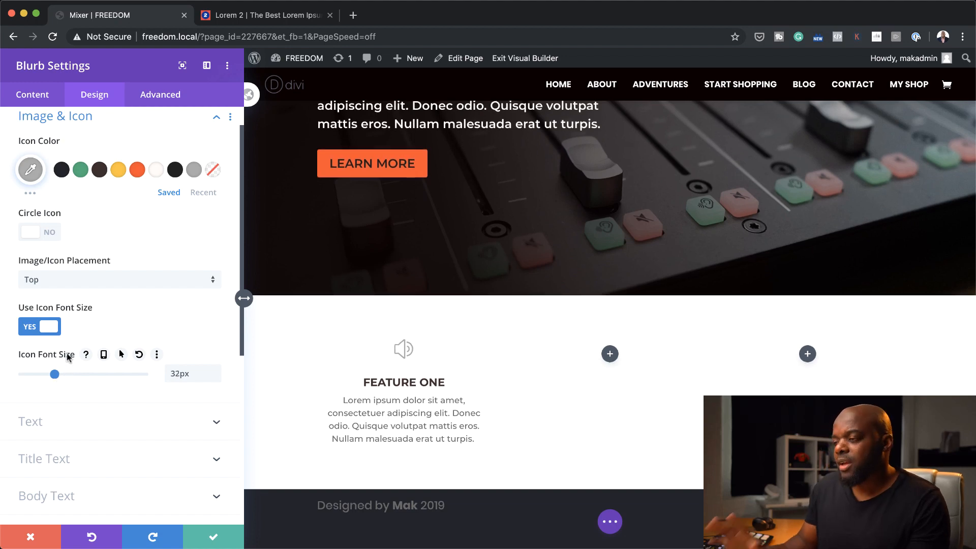
Give the blurb title a custom dark grey text colour and set its text size to 16px
{"action": "mouse_move", "coordinate": [451, 425]}
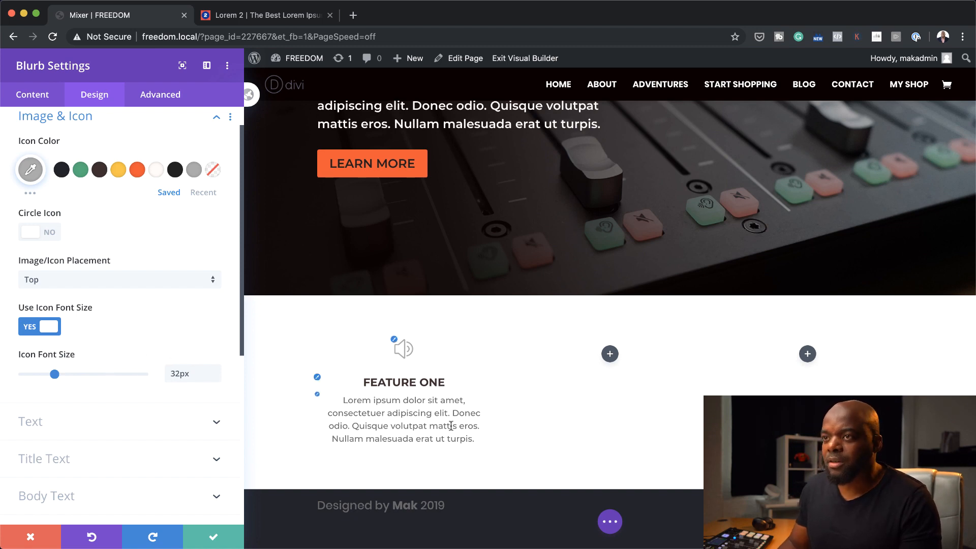
{"action": "left_click", "coordinate": [318, 379]}
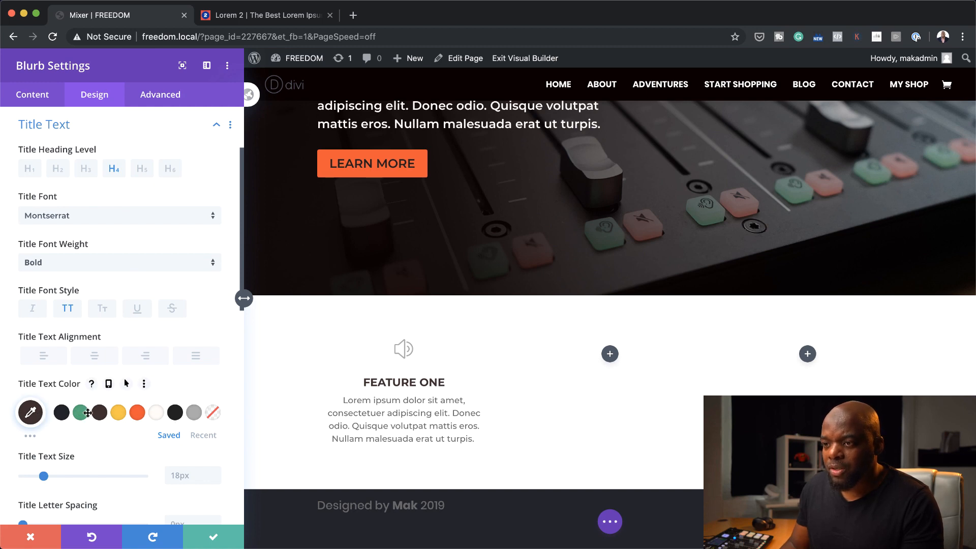
{"action": "left_click", "coordinate": [193, 414]}
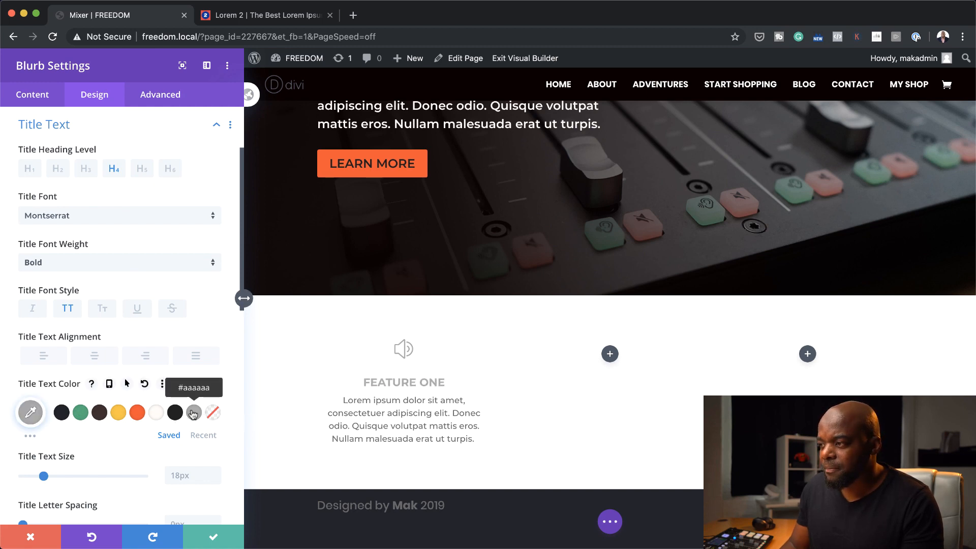
{"action": "left_click", "coordinate": [31, 412]}
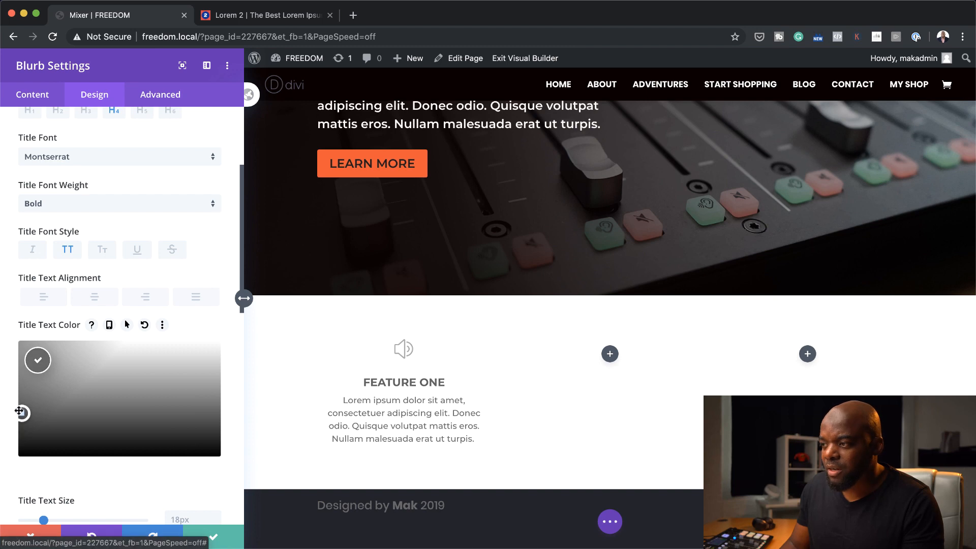
{"action": "left_click_drag", "start_coordinate": [19, 411], "coordinate": [18, 434]}
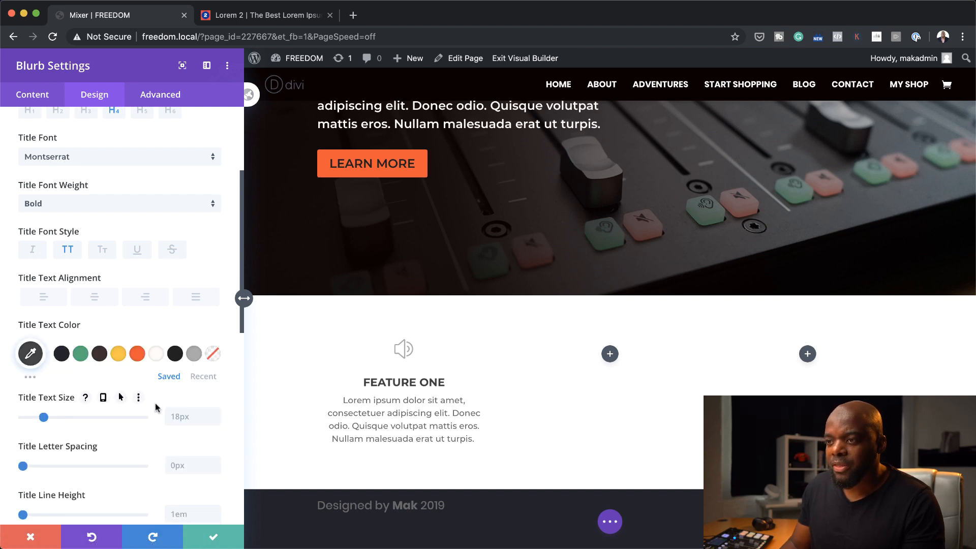
{"action": "scroll", "coordinate": [155, 407], "scroll_direction": "down", "scroll_amount": 2}
{"action": "left_click_drag", "start_coordinate": [44, 386], "coordinate": [43, 388]}
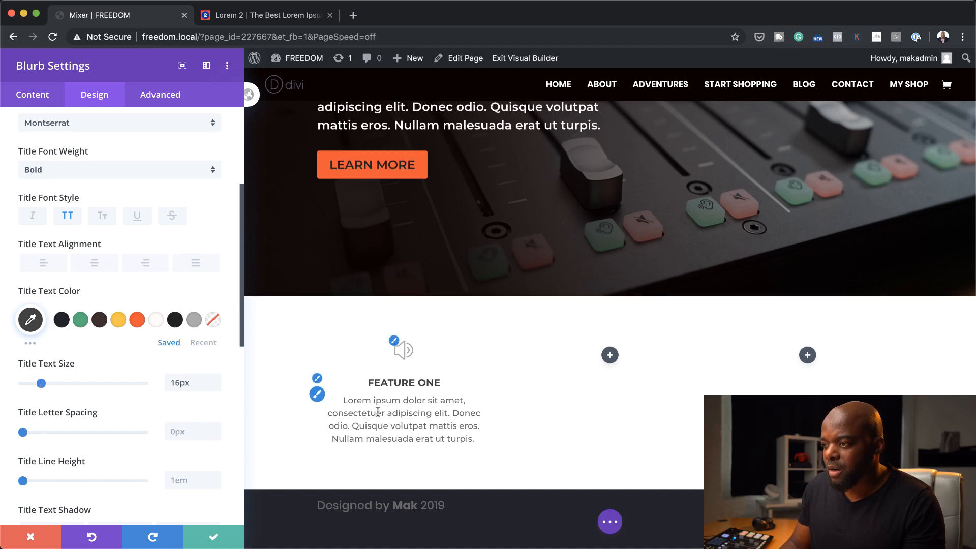
Set the blurb's body text size to 13px
{"action": "scroll", "coordinate": [142, 416], "scroll_direction": "down", "scroll_amount": 10}
{"action": "left_click", "coordinate": [73, 242]}
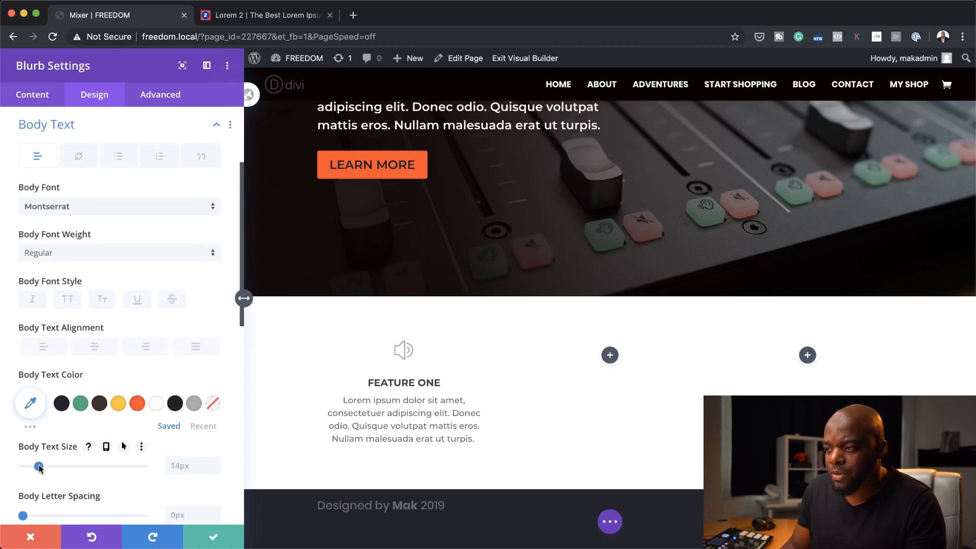
{"action": "left_click_drag", "start_coordinate": [39, 466], "coordinate": [38, 467]}
{"action": "scroll", "coordinate": [83, 457], "scroll_direction": "down", "scroll_amount": 2}
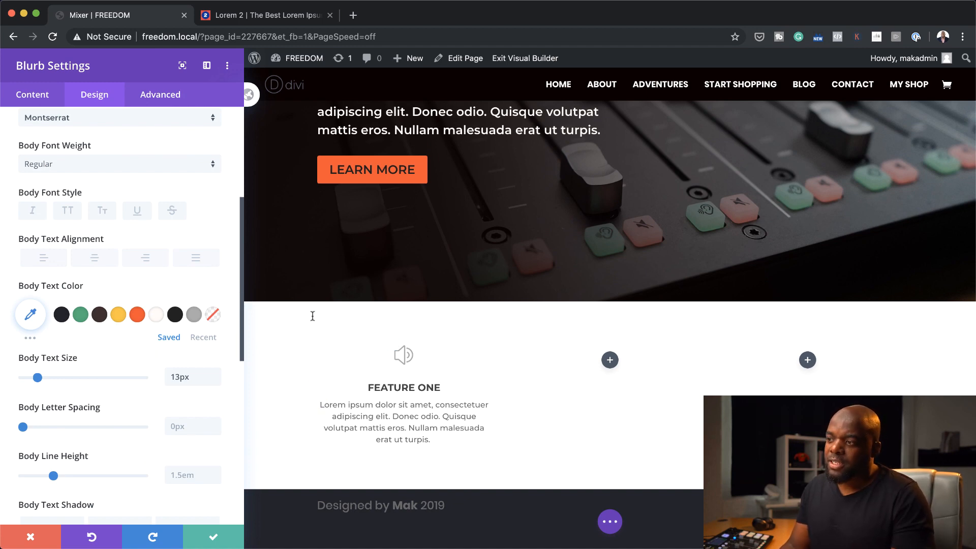
Save the Feature One blurb and place copies of it in the second and third columns of the row
{"action": "left_click", "coordinate": [213, 538]}
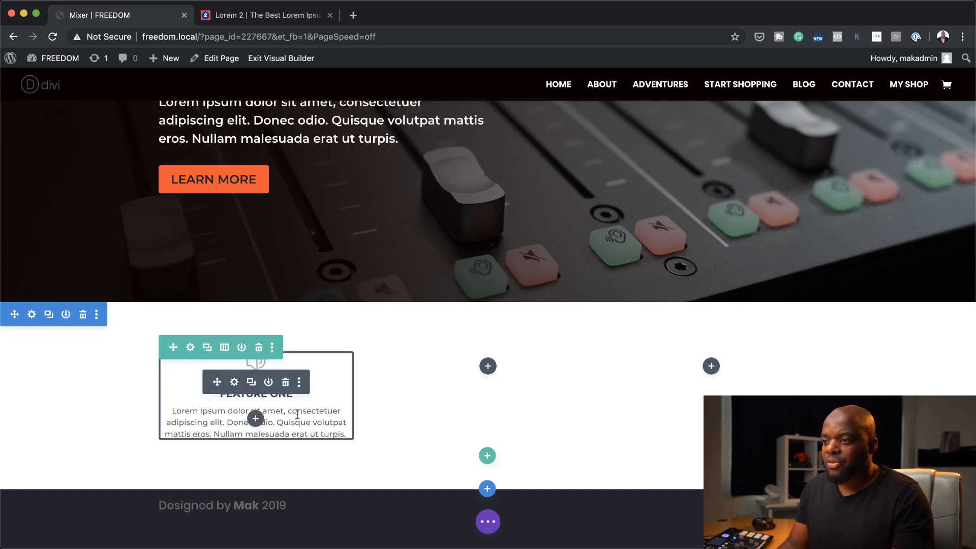
{"action": "left_click", "coordinate": [252, 383]}
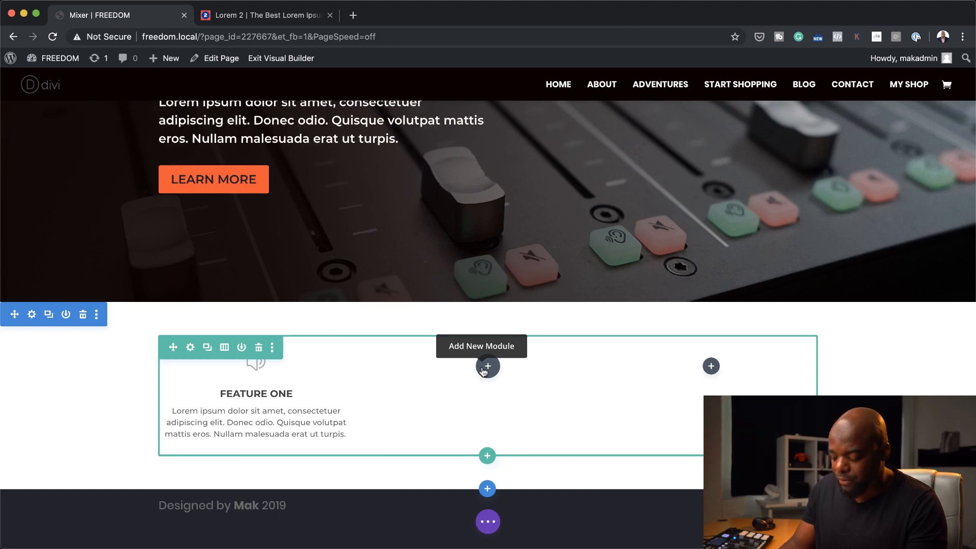
{"action": "key", "text": "super+v"}
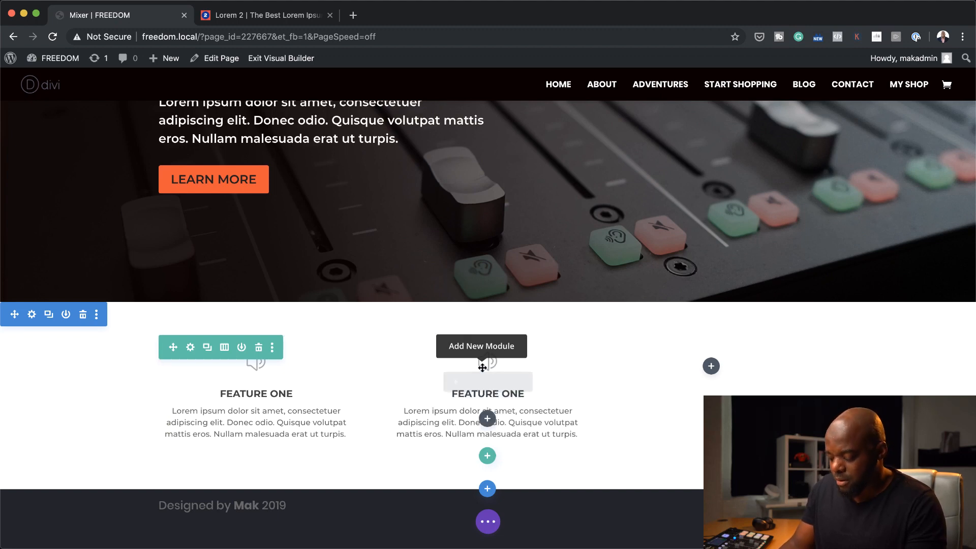
{"action": "key", "text": "super+v"}
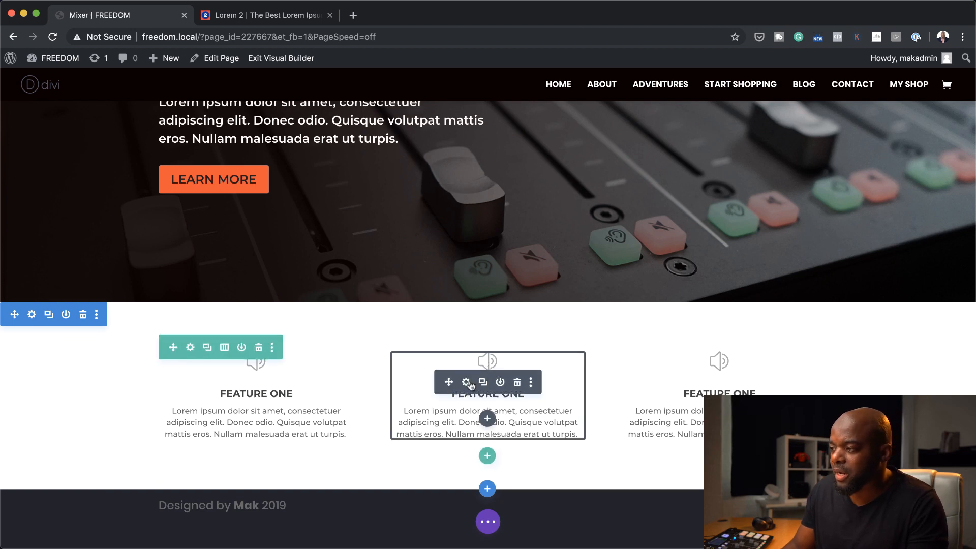
Retitle the middle blurb "Feature Two", give it the film strip icon and save its settings
{"action": "left_click", "coordinate": [466, 383]}
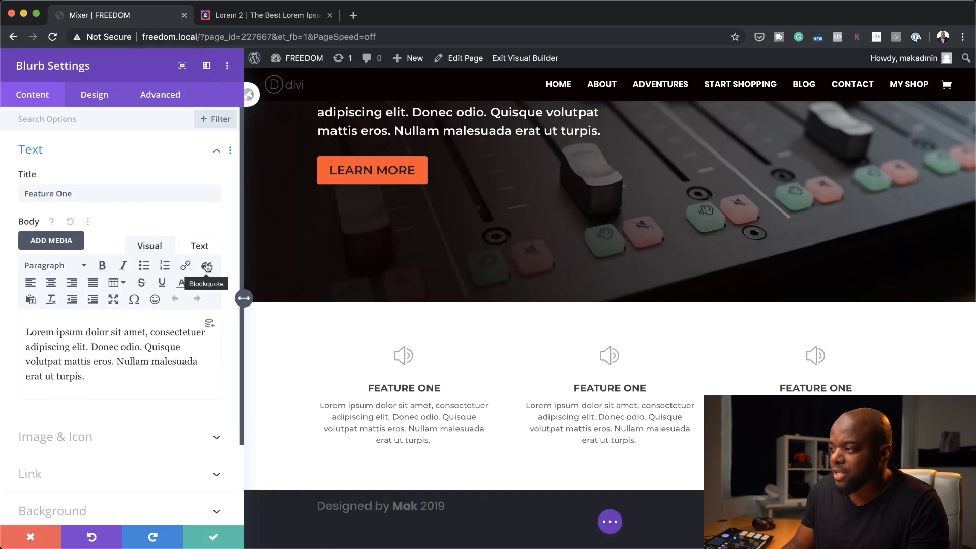
{"action": "double_click", "coordinate": [64, 194]}
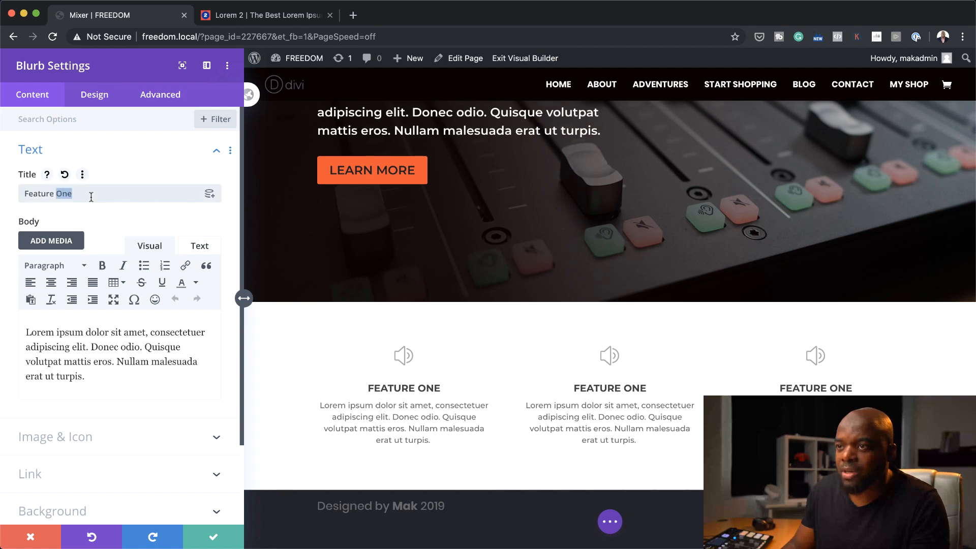
{"action": "type", "text": "Two"}
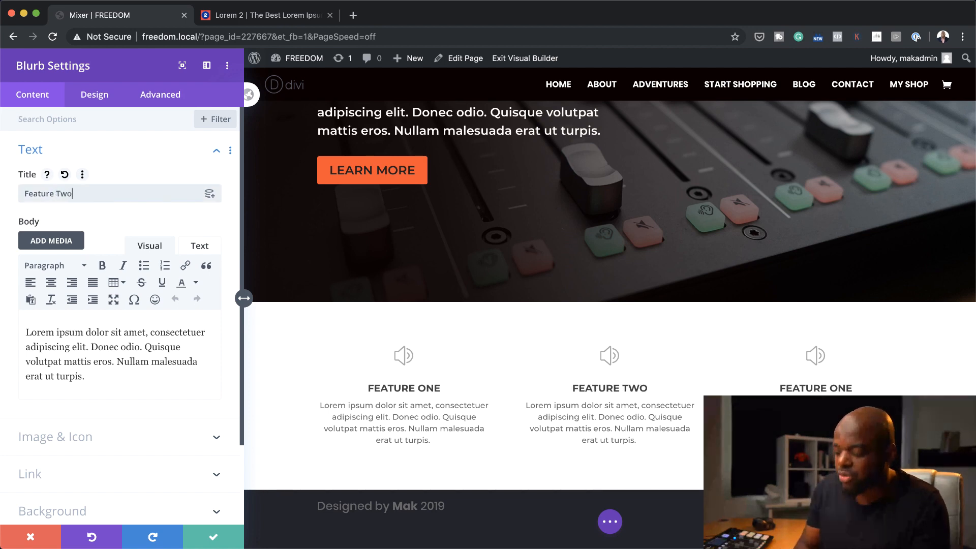
{"action": "scroll", "coordinate": [113, 451], "scroll_direction": "down", "scroll_amount": 4}
{"action": "left_click", "coordinate": [83, 340]}
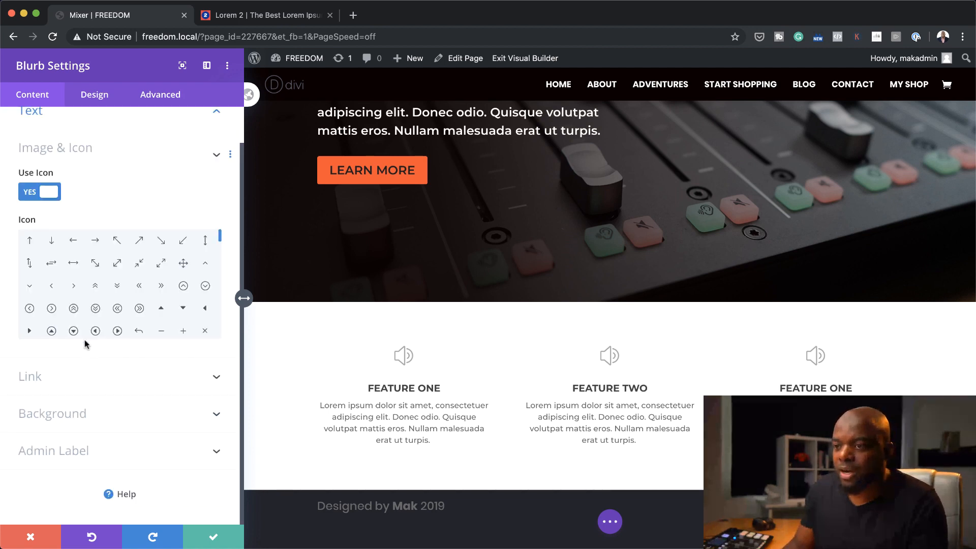
{"action": "left_click_drag", "start_coordinate": [219, 242], "coordinate": [221, 255]}
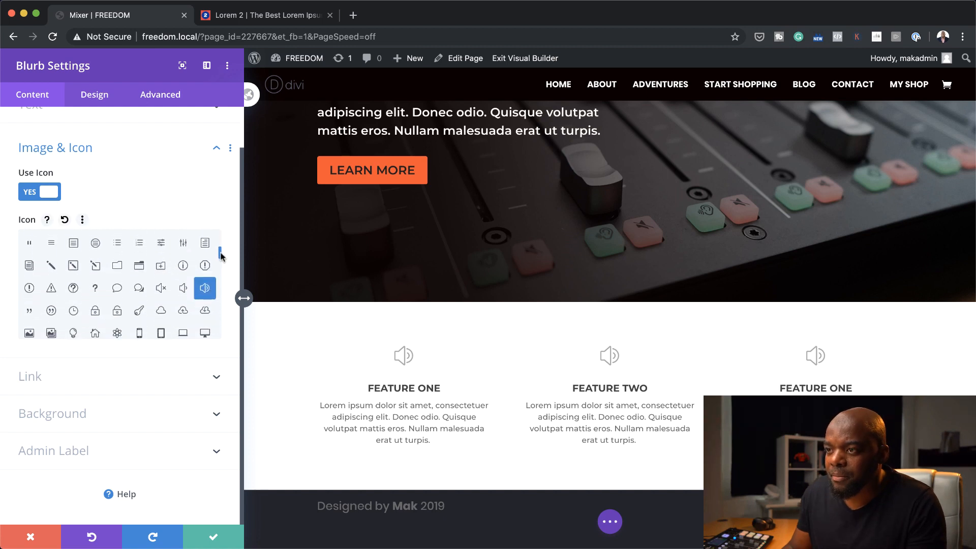
{"action": "left_click", "coordinate": [95, 276]}
{"action": "left_click", "coordinate": [222, 532]}
Retitle the third column's blurb "Feature Three", give it the hard drive icon and save its settings
{"action": "left_click", "coordinate": [476, 386]}
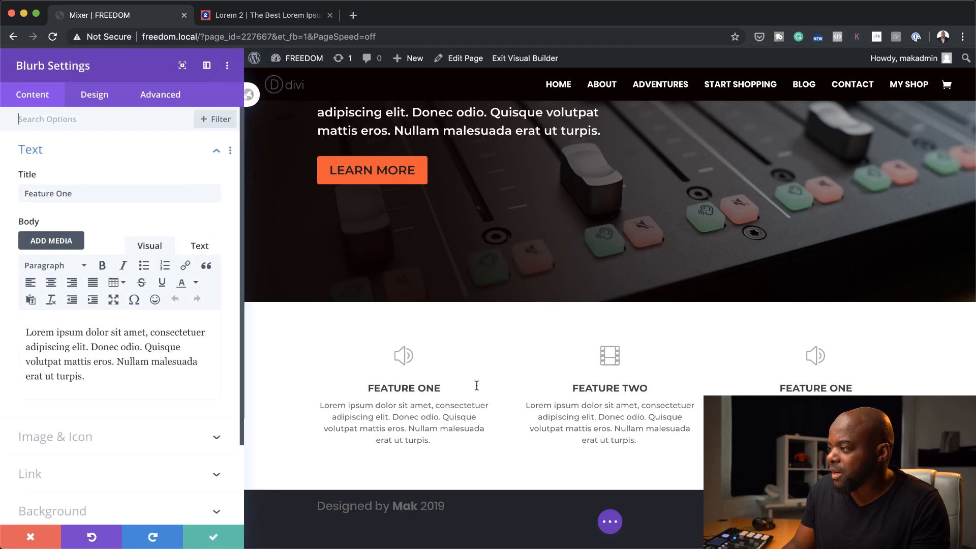
{"action": "double_click", "coordinate": [64, 194]}
{"action": "type", "text": "Three"}
{"action": "left_click", "coordinate": [55, 437]}
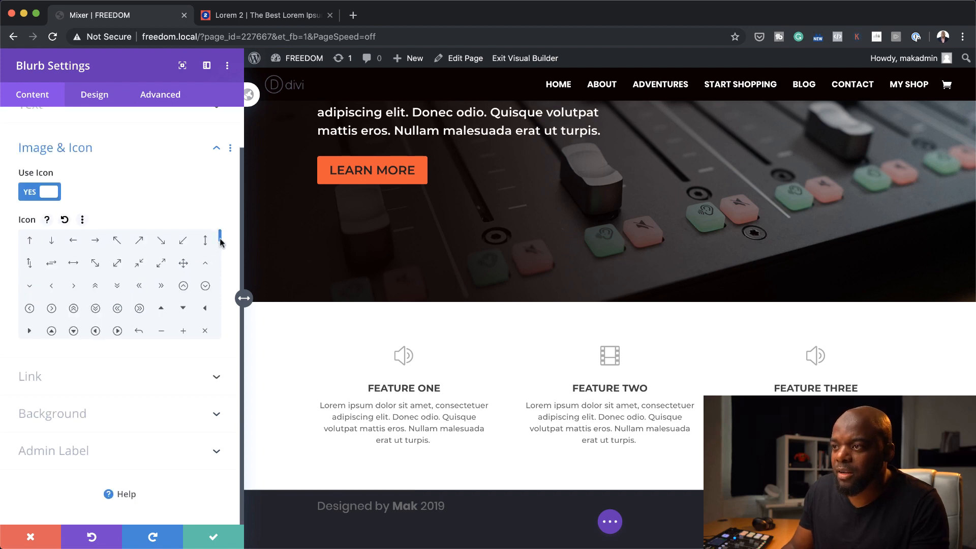
{"action": "scroll", "coordinate": [220, 257], "scroll_direction": "down", "scroll_amount": 5}
{"action": "left_click_drag", "start_coordinate": [220, 260], "coordinate": [224, 273]}
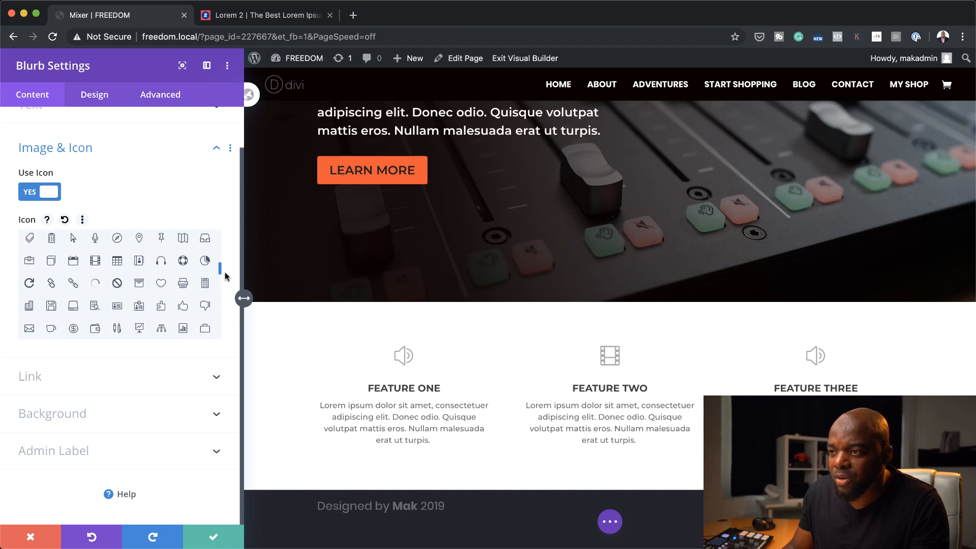
{"action": "left_click", "coordinate": [76, 298]}
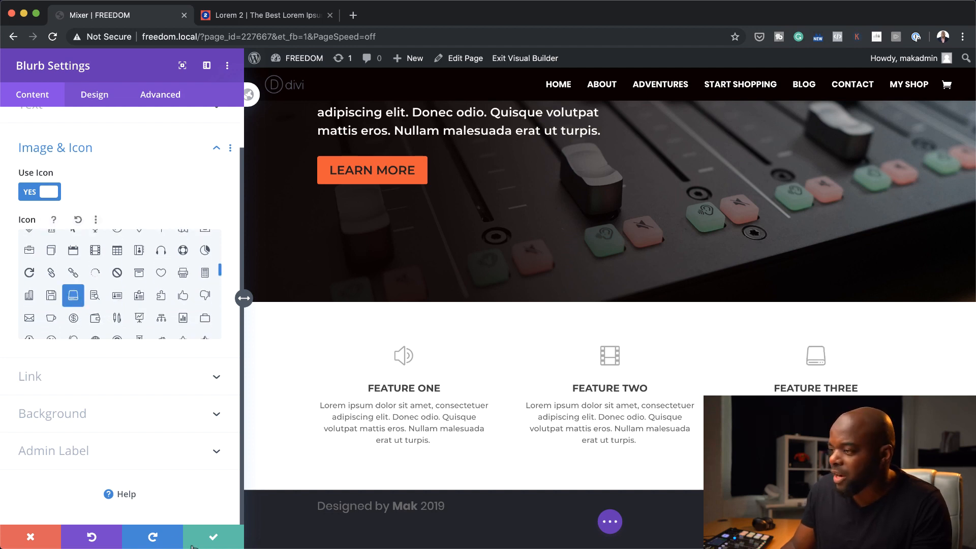
{"action": "left_click", "coordinate": [215, 542]}
Insert a new regular section below the feature blurbs with a row of two equal columns
{"action": "scroll", "coordinate": [926, 298], "scroll_direction": "up", "scroll_amount": 3}
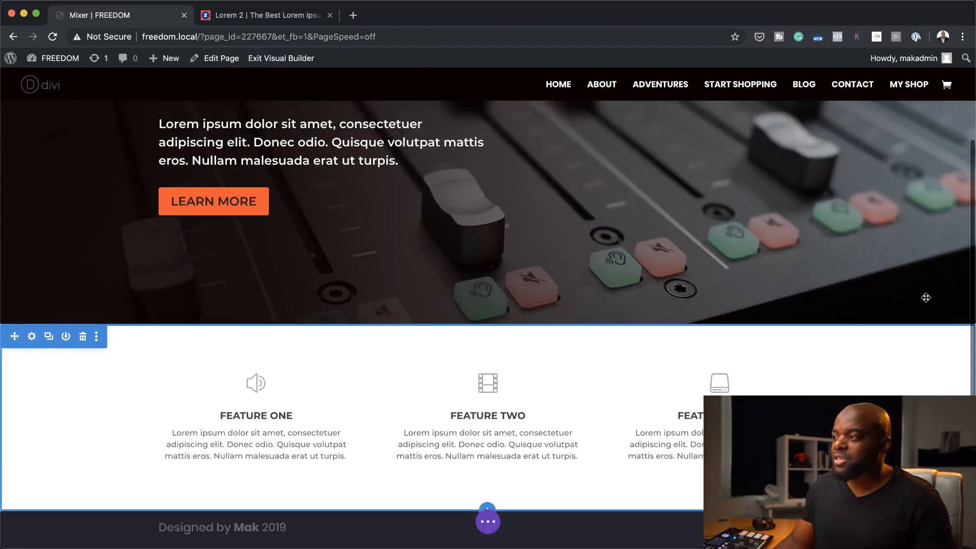
{"action": "scroll", "coordinate": [926, 297], "scroll_direction": "up", "scroll_amount": 1}
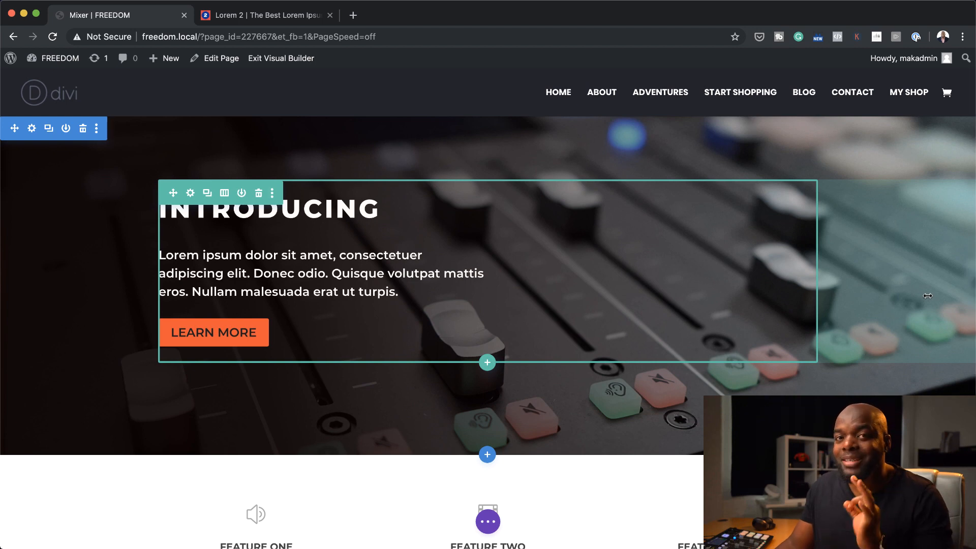
{"action": "scroll", "coordinate": [928, 296], "scroll_direction": "down", "scroll_amount": 5}
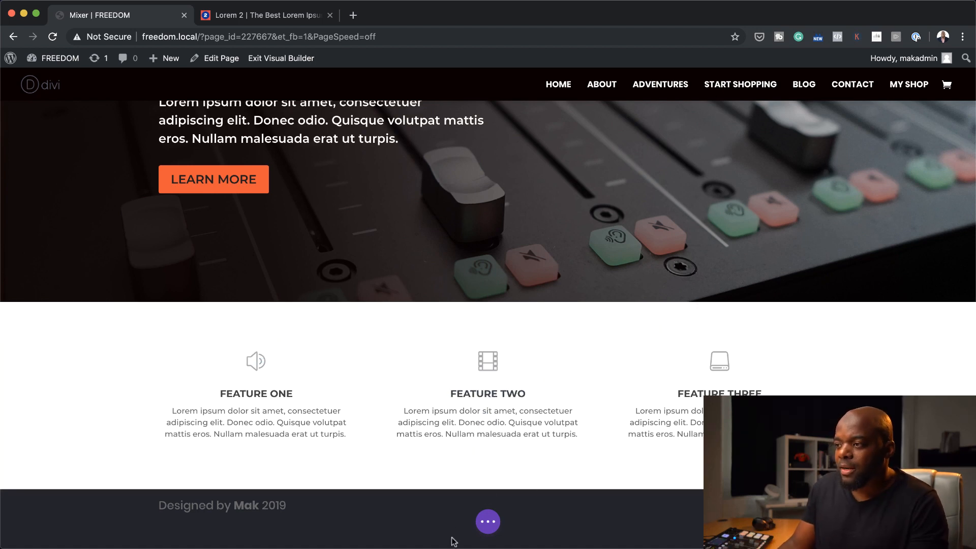
{"action": "left_click", "coordinate": [488, 489]}
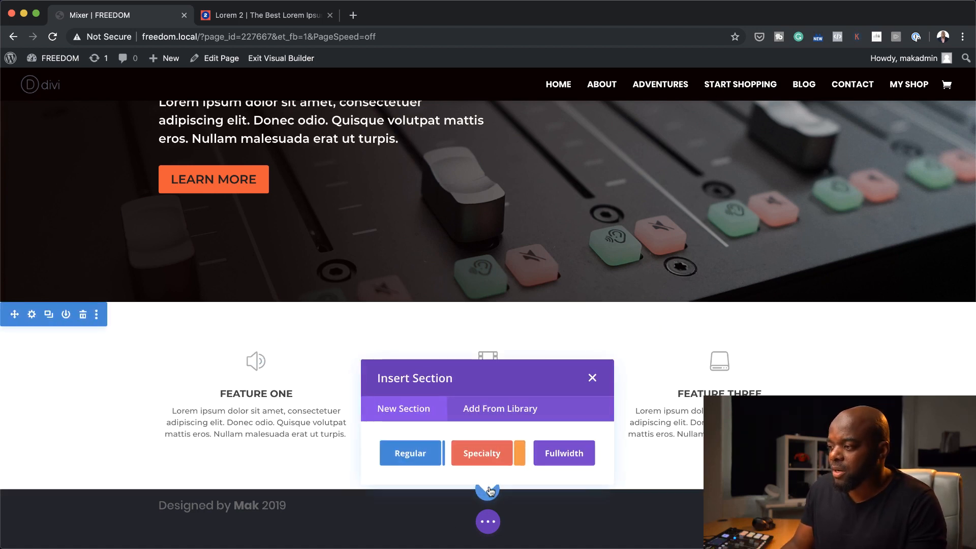
{"action": "left_click", "coordinate": [489, 457]}
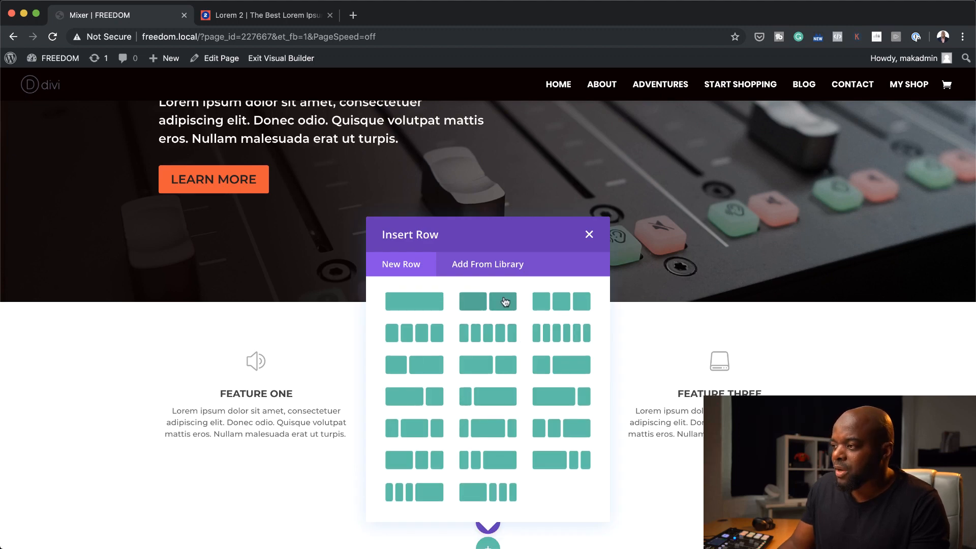
{"action": "left_click", "coordinate": [504, 301]}
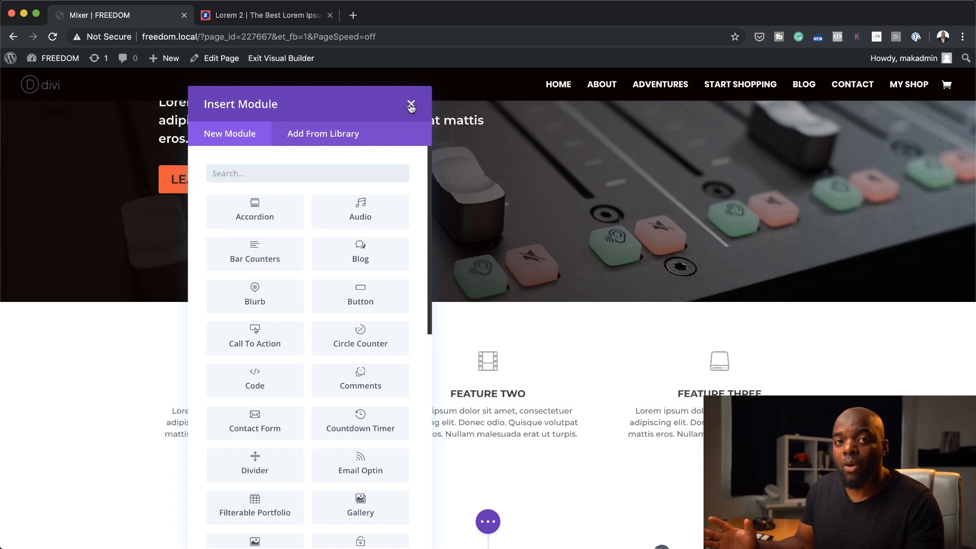
Add a Text module with its default placeholder content to the first column of the new row and save it
{"action": "left_click", "coordinate": [341, 171]}
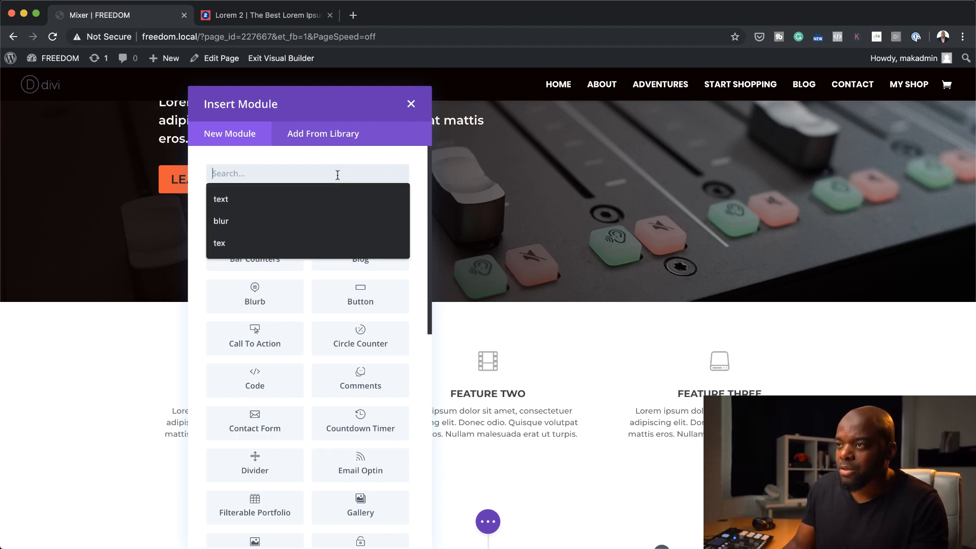
{"action": "left_click", "coordinate": [286, 193]}
{"action": "left_click", "coordinate": [276, 219]}
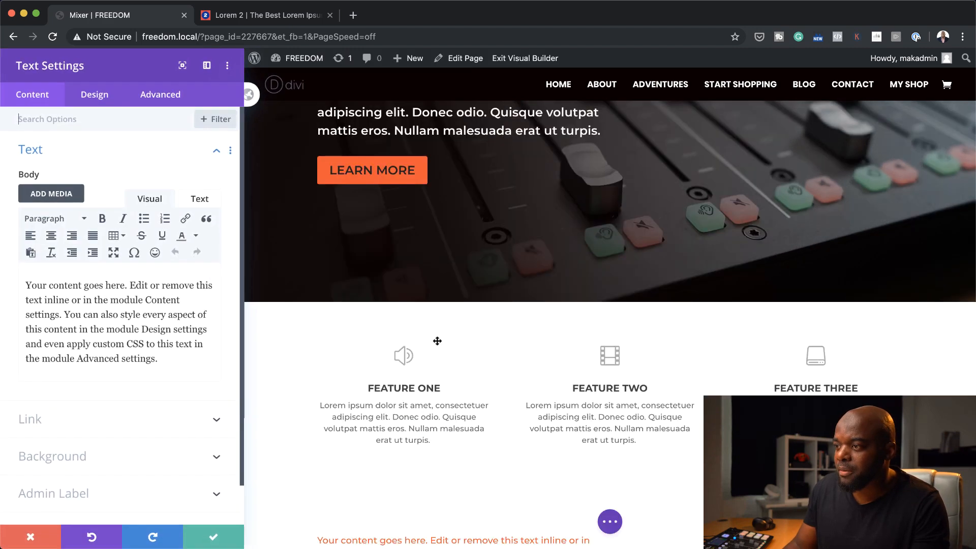
{"action": "key", "text": "Return"}
Add an Image module to the row's second column, using the mixer photo 3.jpg from the media library, and save it
{"action": "scroll", "coordinate": [436, 340], "scroll_direction": "down", "scroll_amount": 3}
{"action": "left_click", "coordinate": [662, 401]}
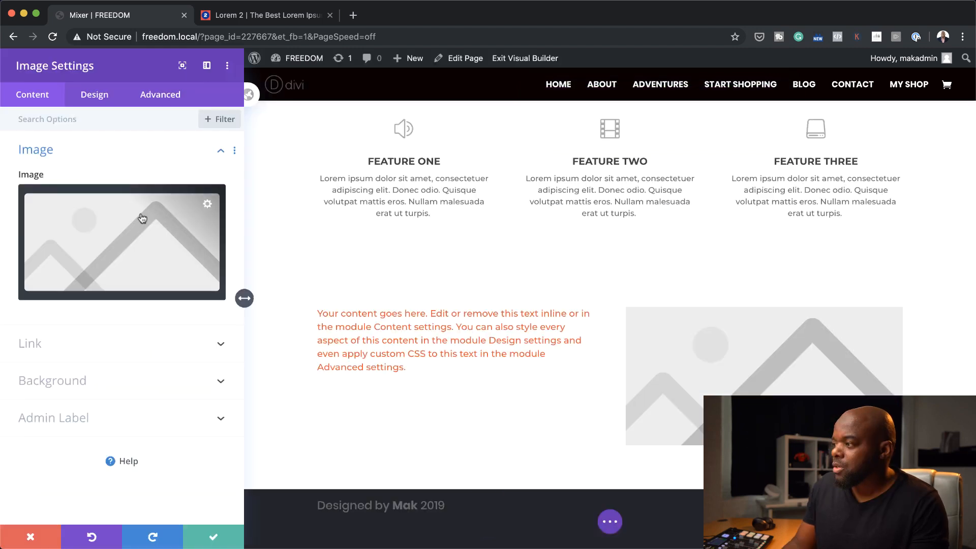
{"action": "left_click", "coordinate": [141, 220]}
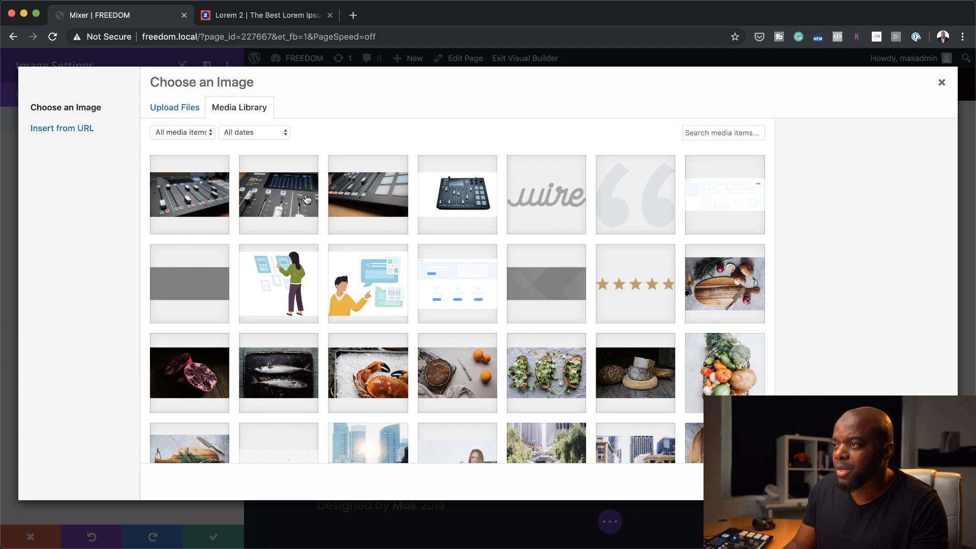
{"action": "left_click", "coordinate": [292, 203]}
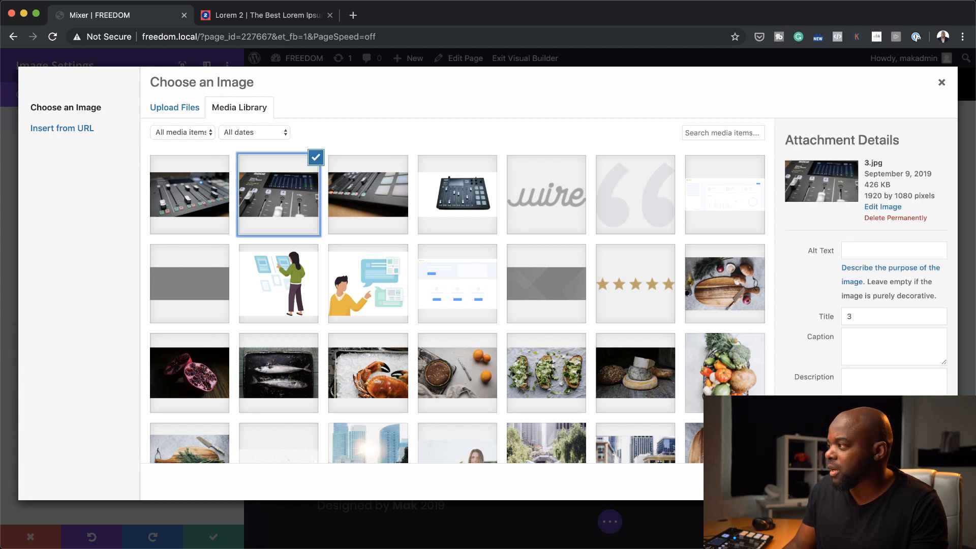
{"action": "left_click", "coordinate": [916, 482]}
{"action": "left_click", "coordinate": [203, 536]}
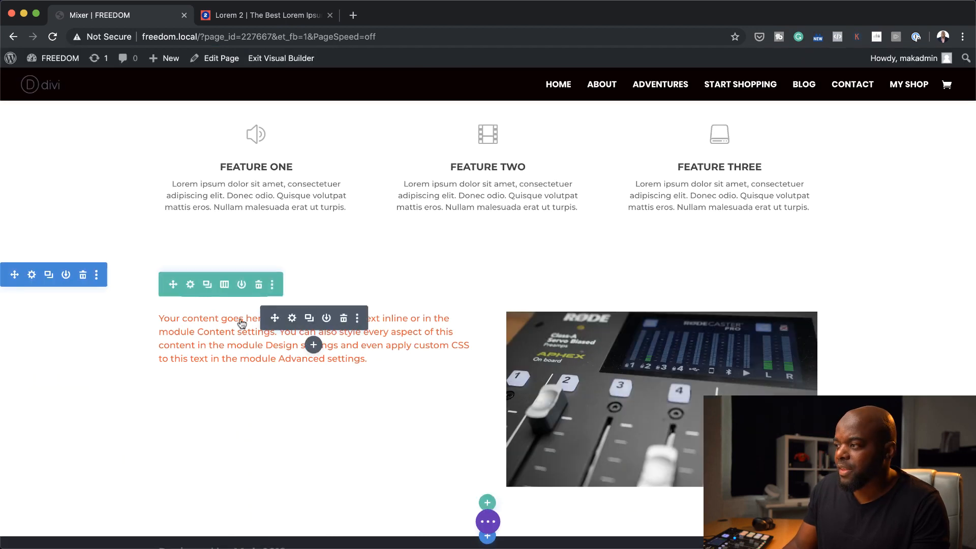
Set both the width and the max width of the text-and-image row to 100%
{"action": "mouse_move", "coordinate": [210, 301]}
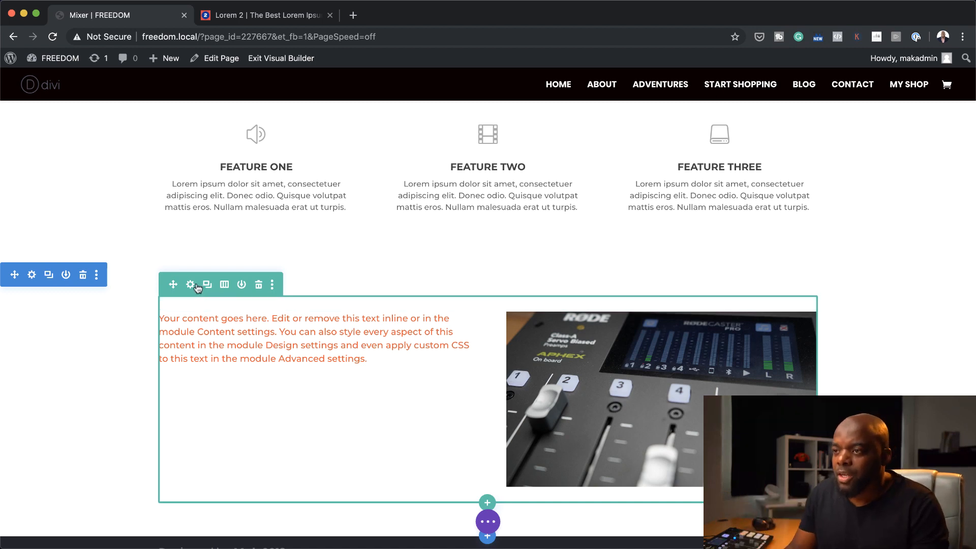
{"action": "left_click", "coordinate": [191, 286]}
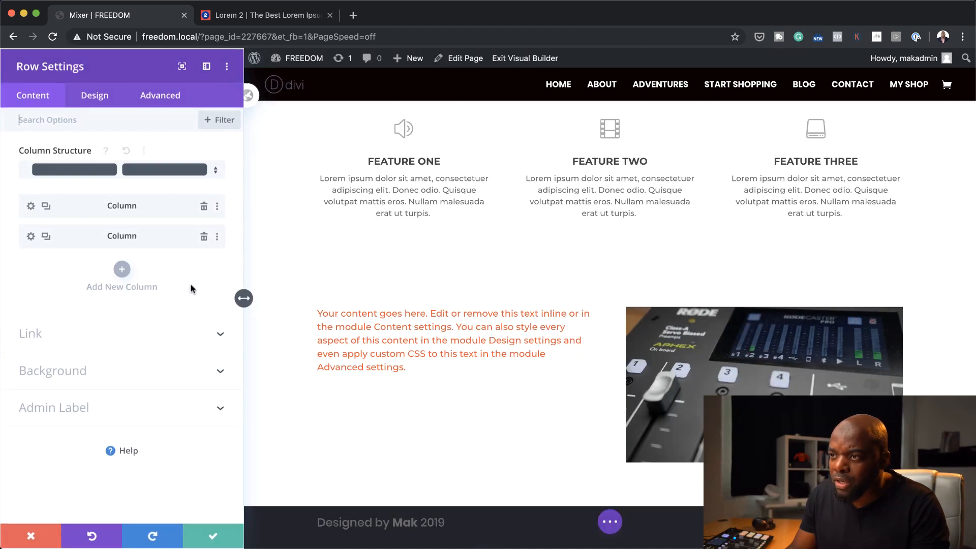
{"action": "left_click", "coordinate": [90, 96]}
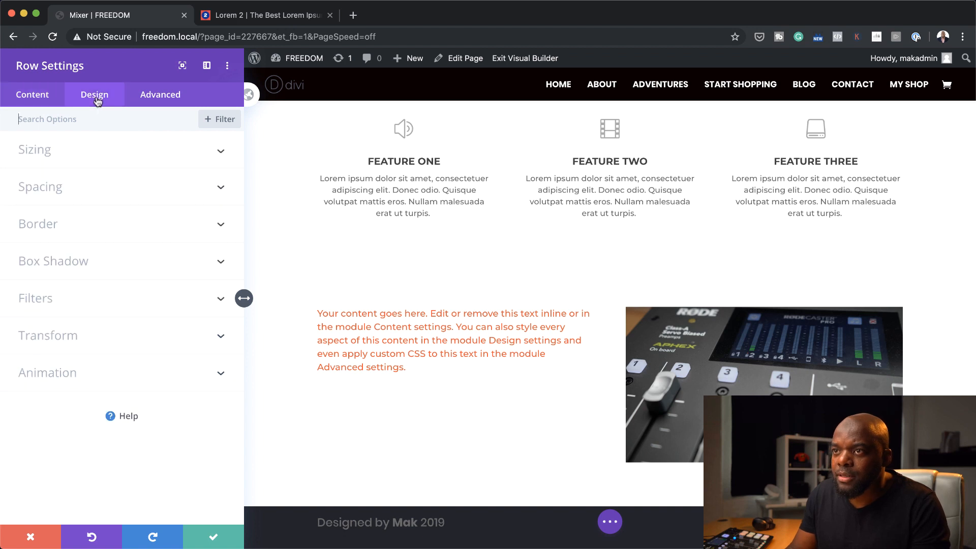
{"action": "left_click", "coordinate": [49, 155]}
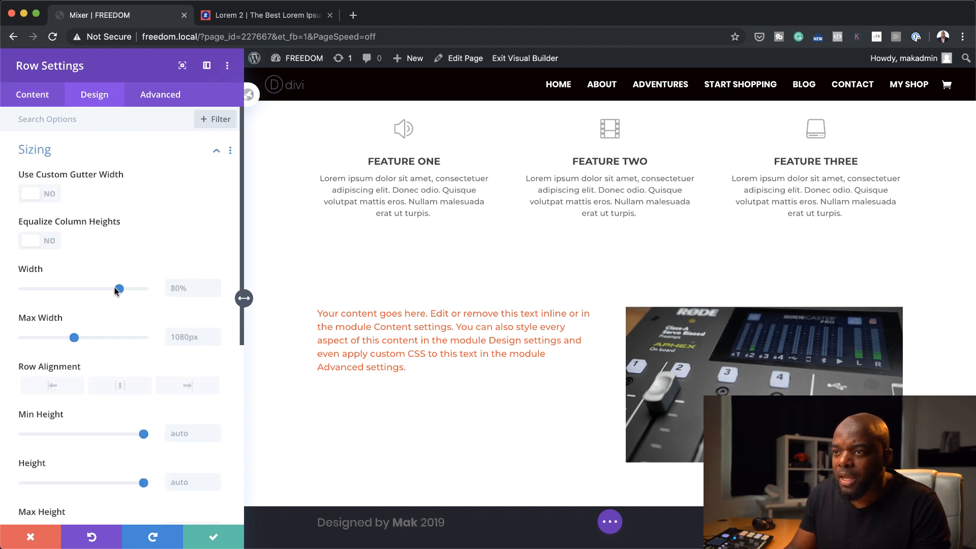
{"action": "left_click_drag", "start_coordinate": [116, 291], "coordinate": [161, 296]}
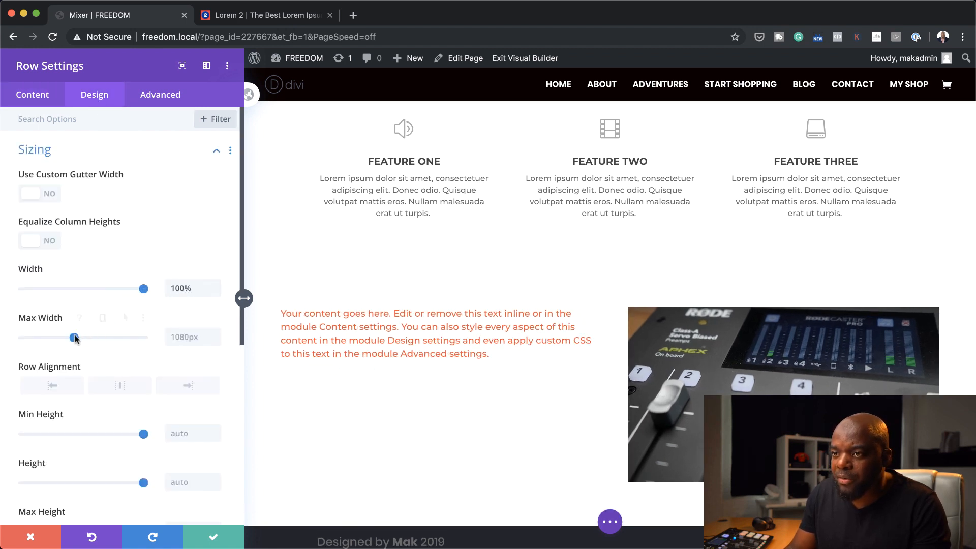
{"action": "left_click", "coordinate": [189, 333]}
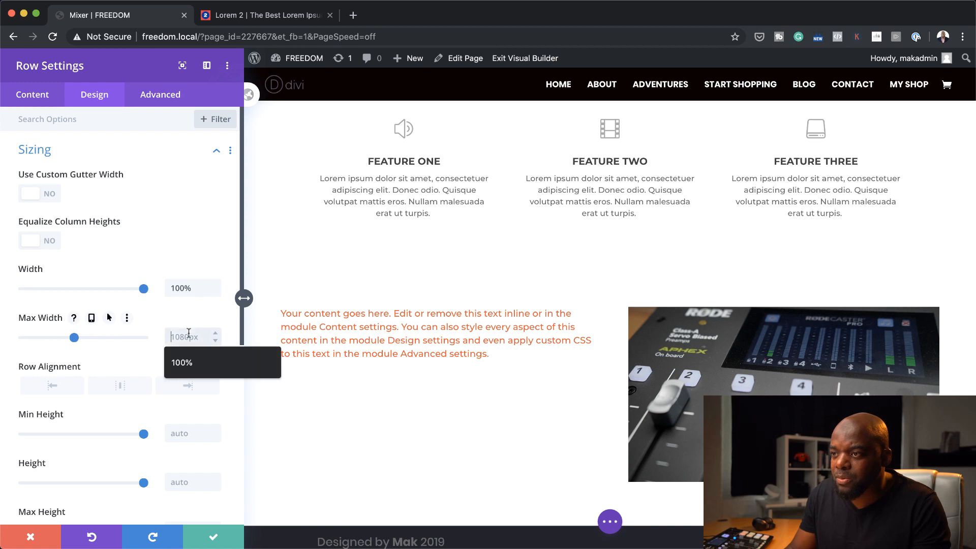
{"action": "left_click", "coordinate": [183, 363]}
{"action": "scroll", "coordinate": [587, 232], "scroll_direction": "down", "scroll_amount": 2}
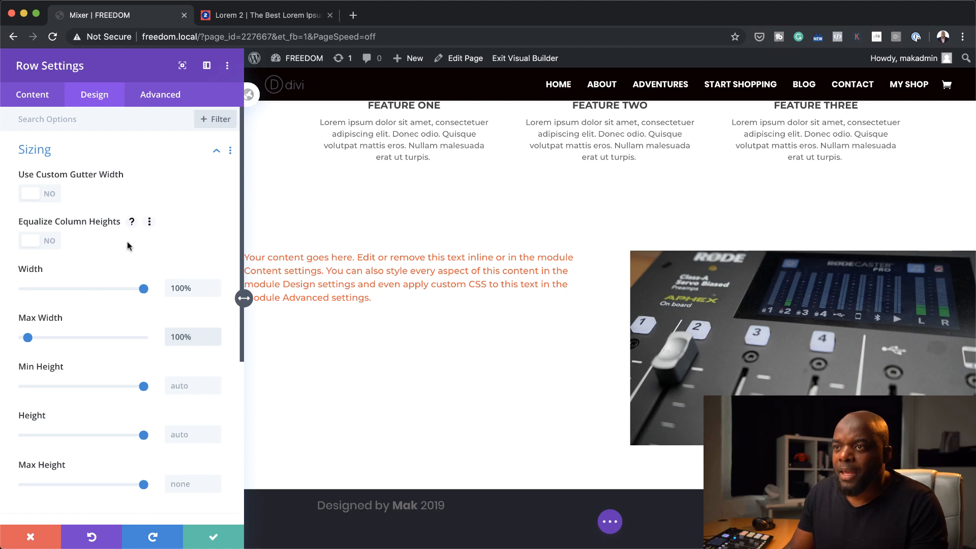
{"action": "scroll", "coordinate": [99, 344], "scroll_direction": "down", "scroll_amount": 1}
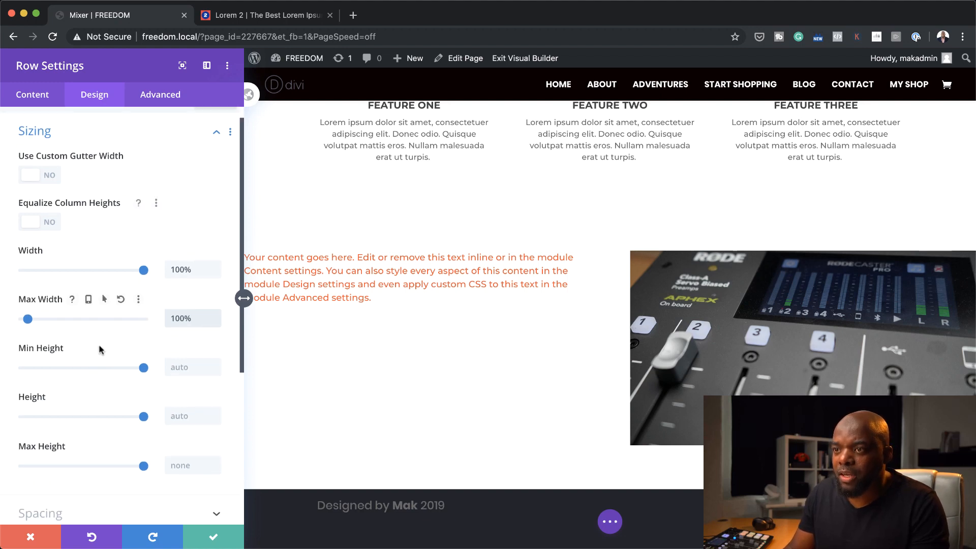
{"action": "scroll", "coordinate": [99, 344], "scroll_direction": "up", "scroll_amount": 1}
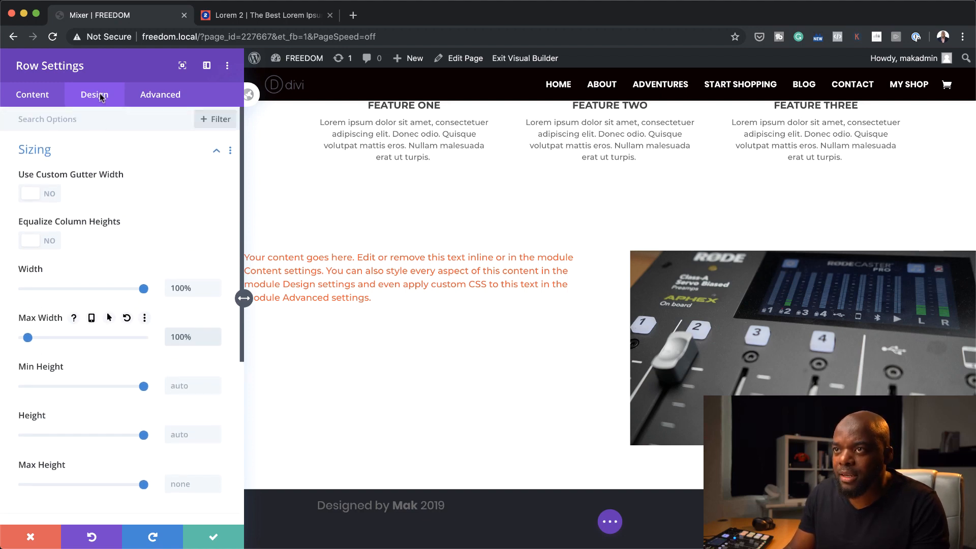
{"action": "scroll", "coordinate": [93, 425], "scroll_direction": "down", "scroll_amount": 5}
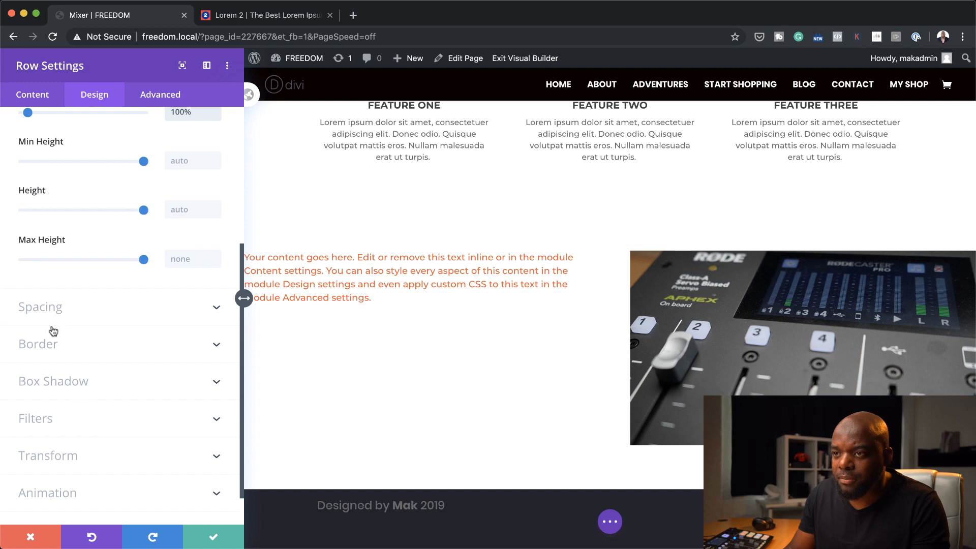
Set the text-and-image row's top, bottom, left and right padding to 0px and save the row settings
{"action": "left_click", "coordinate": [51, 308]}
{"action": "left_click", "coordinate": [36, 181]}
{"action": "type", "text": "0"}
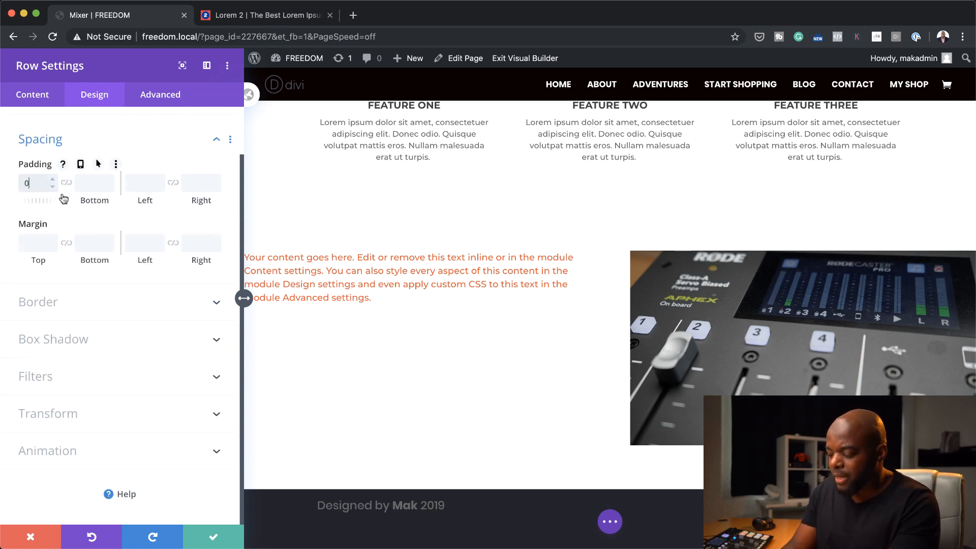
{"action": "left_click", "coordinate": [66, 183]}
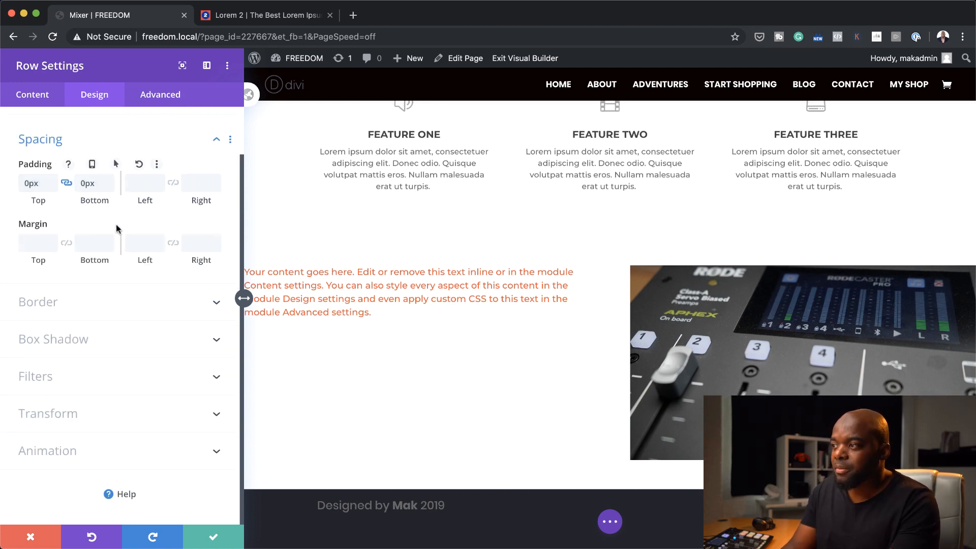
{"action": "left_click", "coordinate": [145, 183]}
{"action": "type", "text": "0"}
{"action": "left_click", "coordinate": [173, 183]}
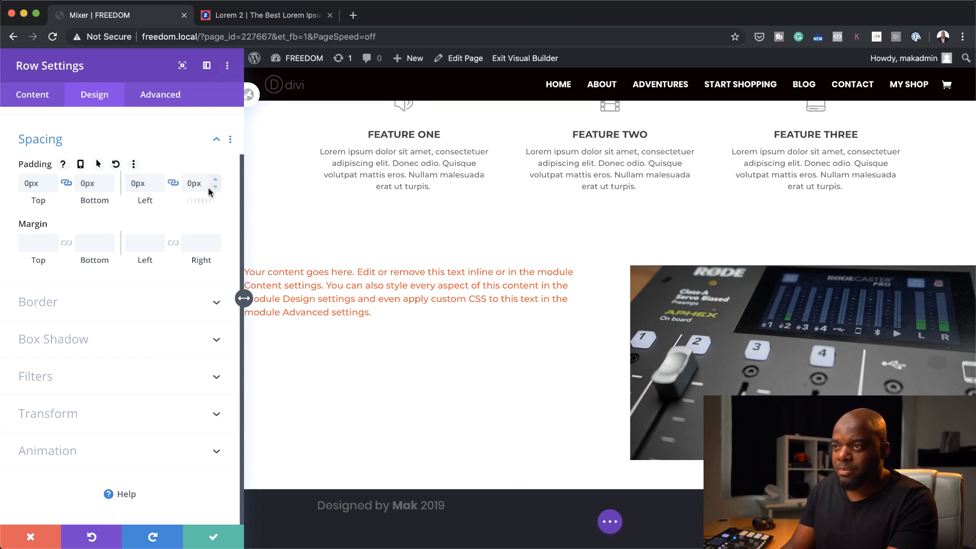
{"action": "left_click", "coordinate": [213, 537]}
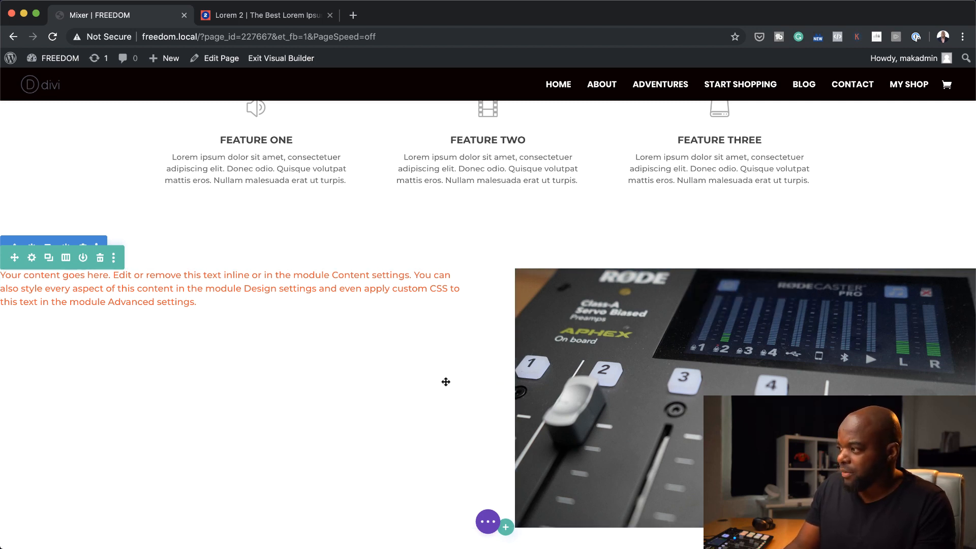
{"action": "scroll", "coordinate": [447, 382], "scroll_direction": "up", "scroll_amount": 7}
{"action": "scroll", "coordinate": [450, 380], "scroll_direction": "down", "scroll_amount": 10}
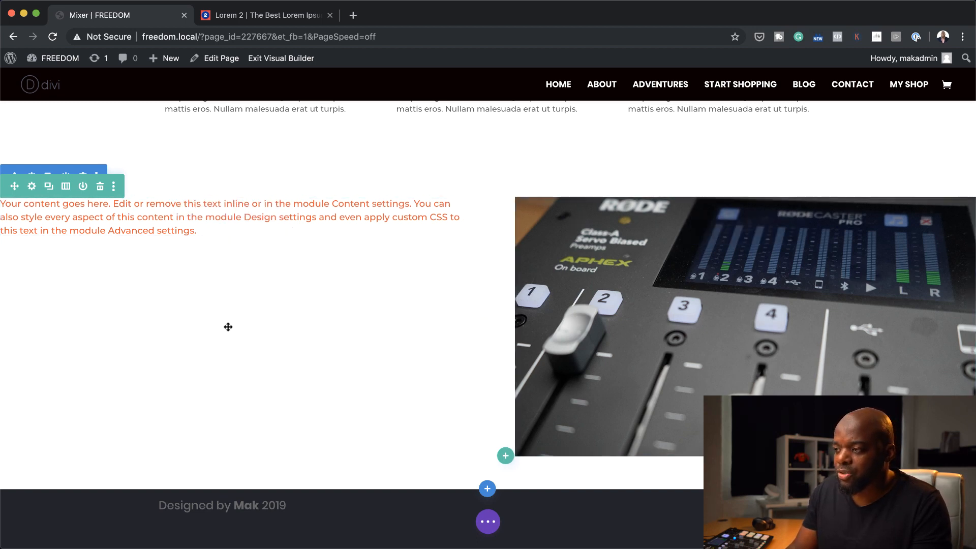
{"action": "mouse_move", "coordinate": [212, 205]}
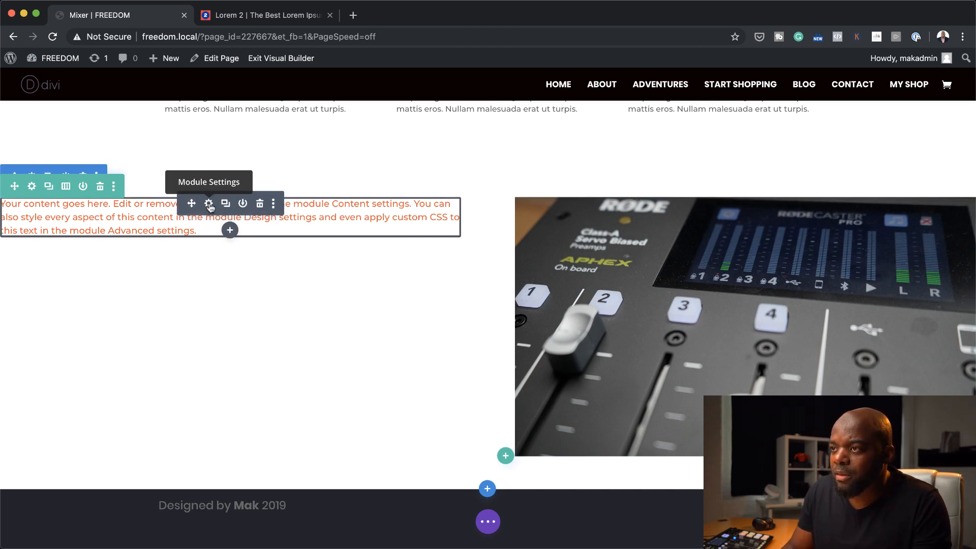
{"action": "left_click", "coordinate": [209, 205]}
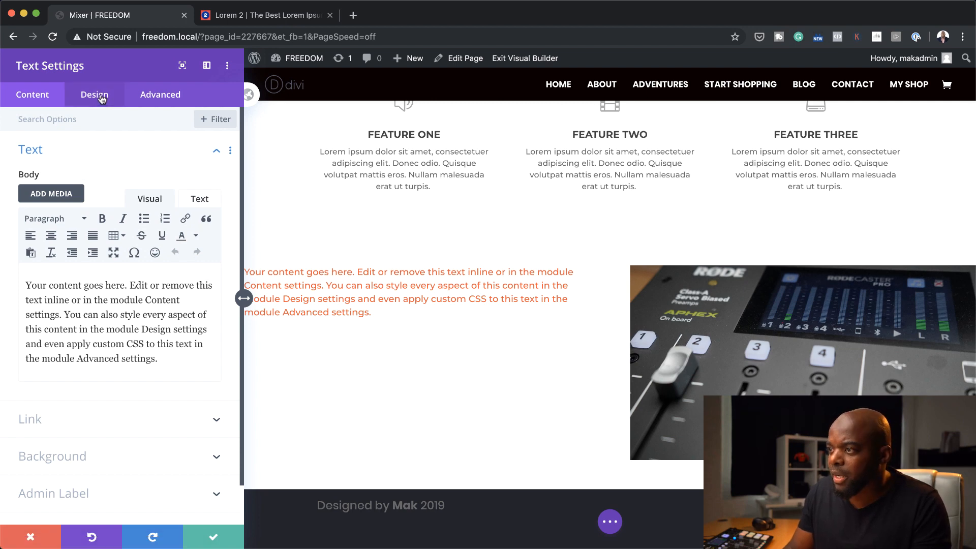
{"action": "left_click", "coordinate": [102, 99]}
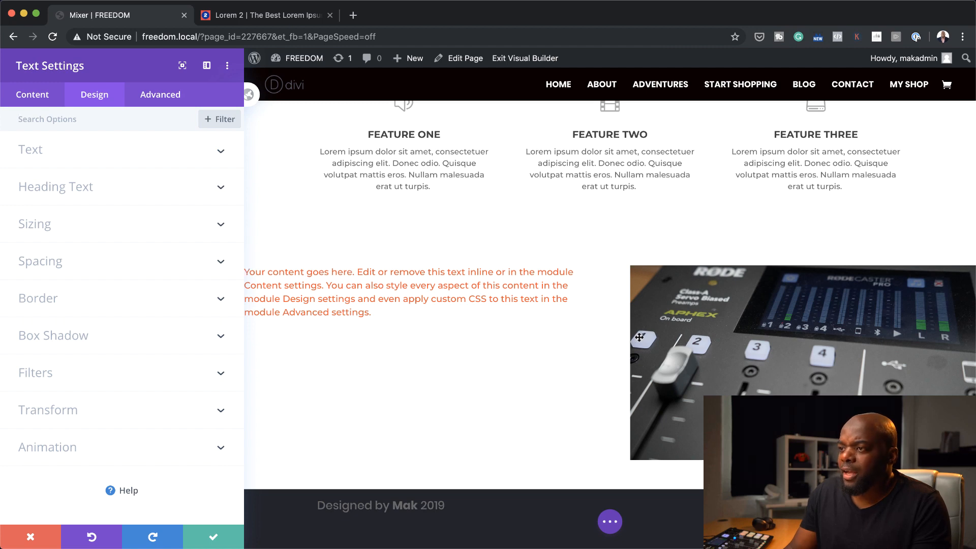
{"action": "left_click", "coordinate": [34, 538]}
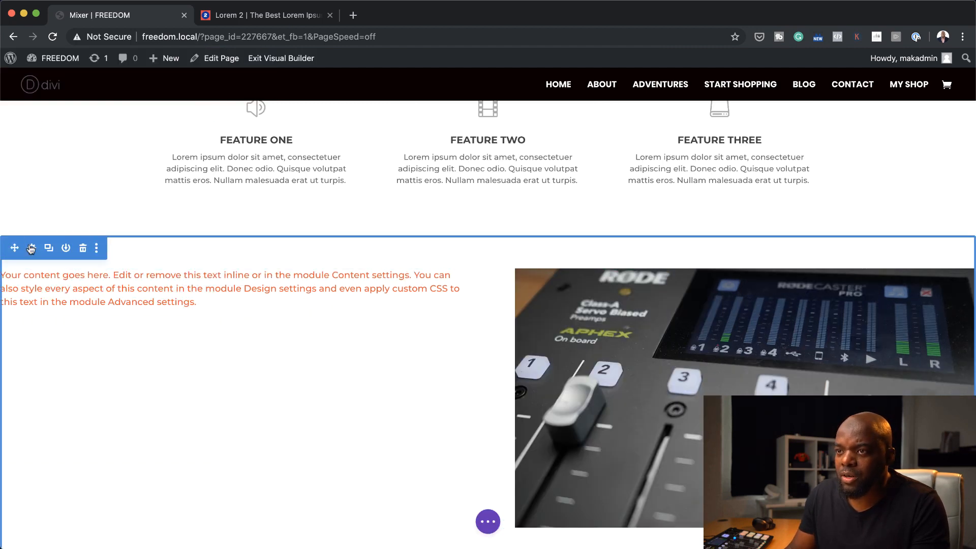
Give the section holding the text and mixer image the dark navy background color from the saved palette
{"action": "left_click", "coordinate": [31, 246]}
{"action": "left_click", "coordinate": [60, 186]}
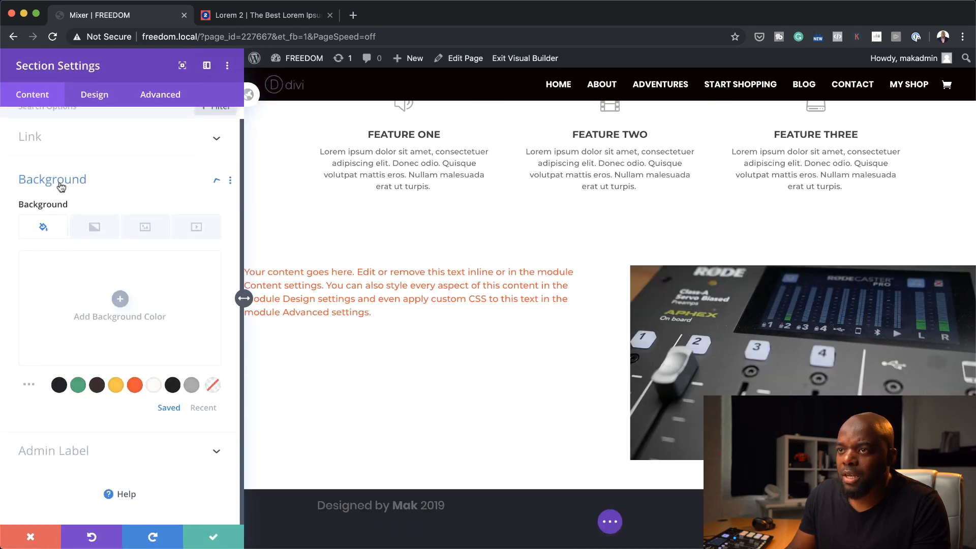
{"action": "left_click", "coordinate": [59, 386]}
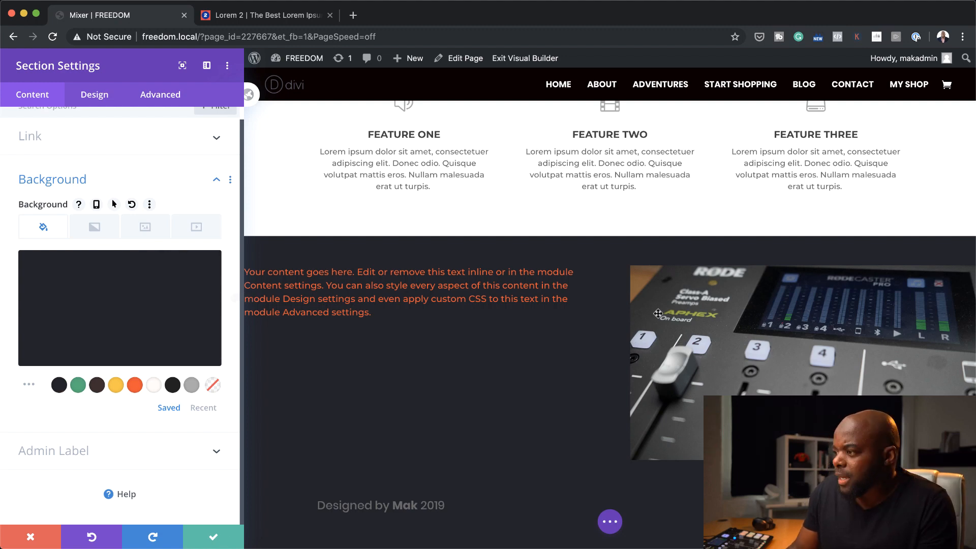
{"action": "scroll", "coordinate": [658, 330], "scroll_direction": "up", "scroll_amount": 10}
{"action": "scroll", "coordinate": [658, 331], "scroll_direction": "down", "scroll_amount": 10}
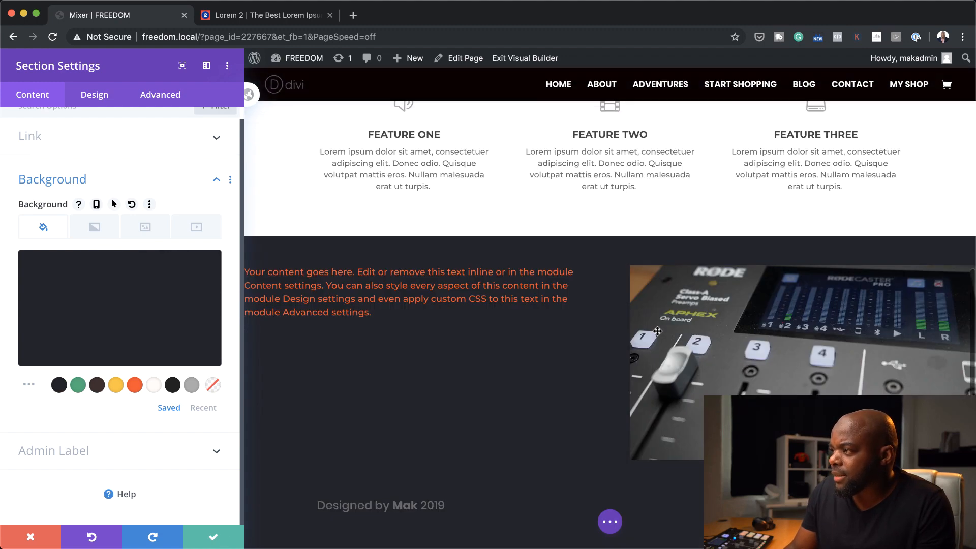
Set the text-and-image section's margin to 0px on all four sides
{"action": "left_click", "coordinate": [99, 97]}
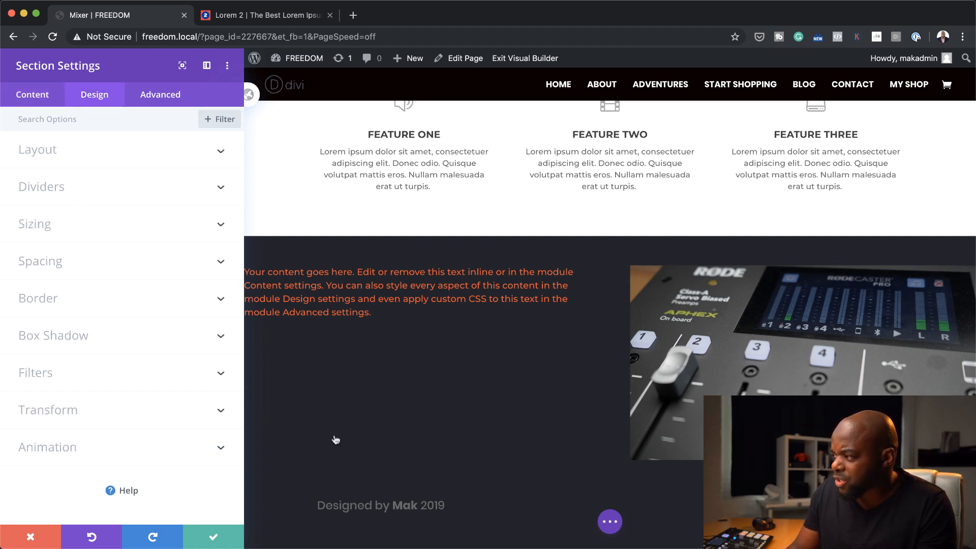
{"action": "left_click", "coordinate": [47, 226]}
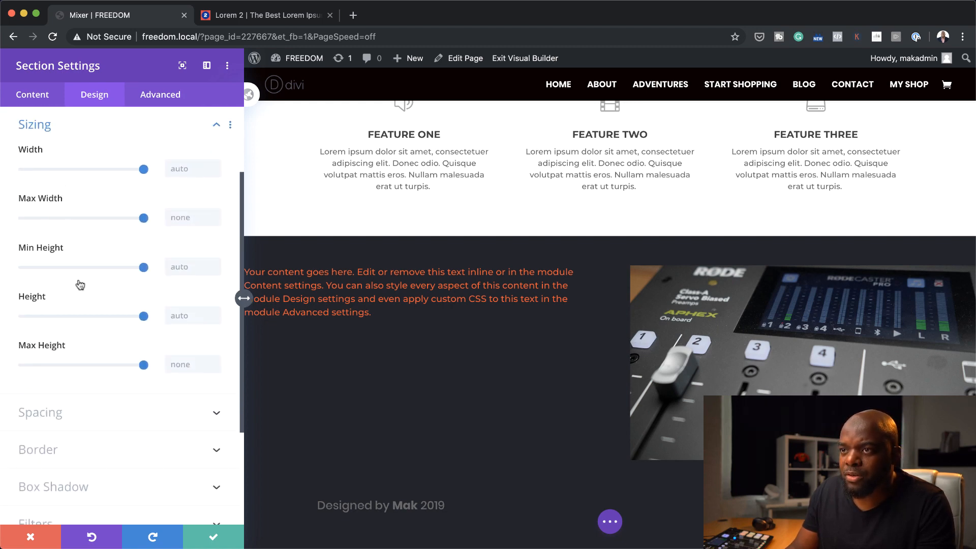
{"action": "left_click", "coordinate": [66, 425]}
{"action": "left_click", "coordinate": [42, 181]}
{"action": "type", "text": "0"}
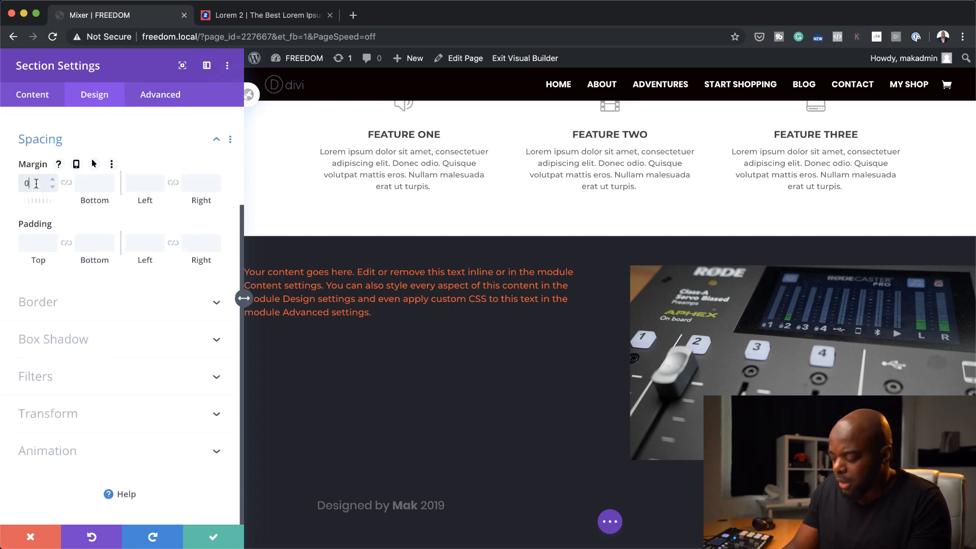
{"action": "left_click", "coordinate": [67, 182]}
{"action": "left_click", "coordinate": [151, 183]}
{"action": "type", "text": "0"}
{"action": "left_click", "coordinate": [173, 183]}
Set the text-and-image section's padding to 0px on all four sides
{"action": "left_click", "coordinate": [41, 244]}
{"action": "type", "text": "0"}
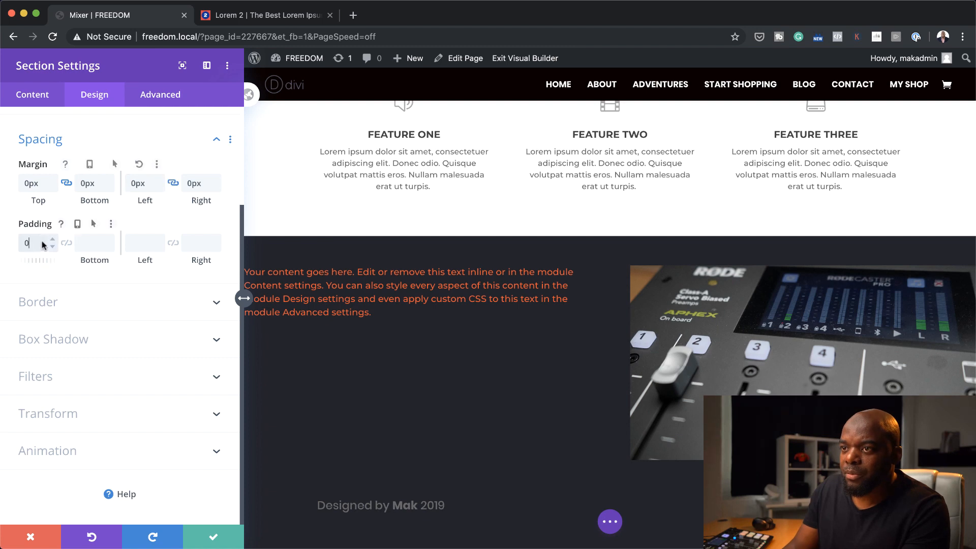
{"action": "left_click", "coordinate": [66, 243]}
{"action": "left_click", "coordinate": [145, 243]}
{"action": "type", "text": "0"}
{"action": "left_click", "coordinate": [173, 243]}
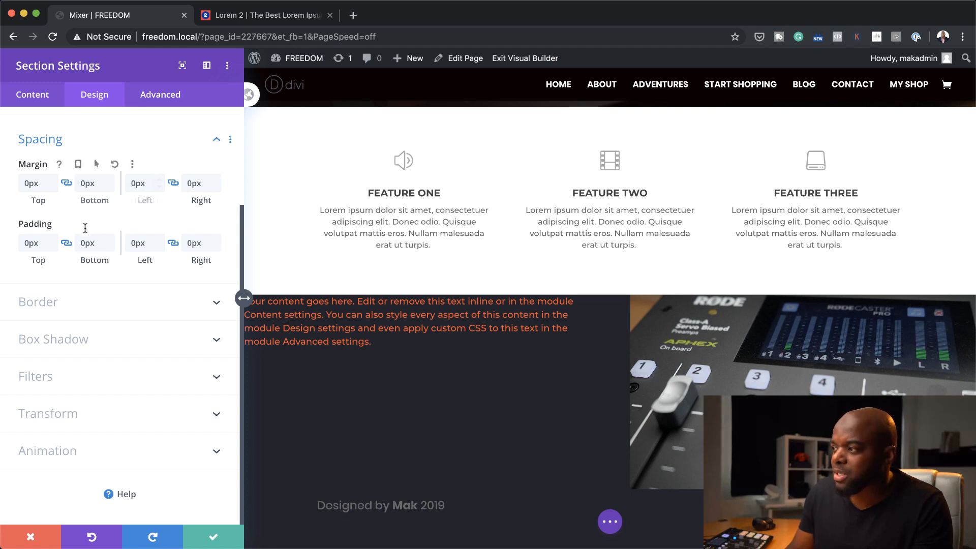
Open the sizing options of the text-and-image section
{"action": "scroll", "coordinate": [85, 149], "scroll_direction": "up", "scroll_amount": 3}
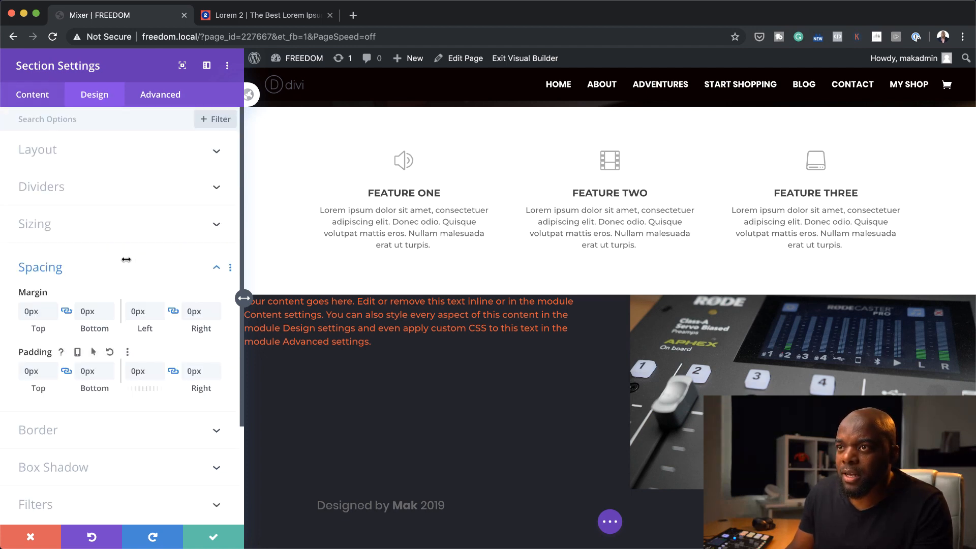
{"action": "left_click", "coordinate": [59, 224]}
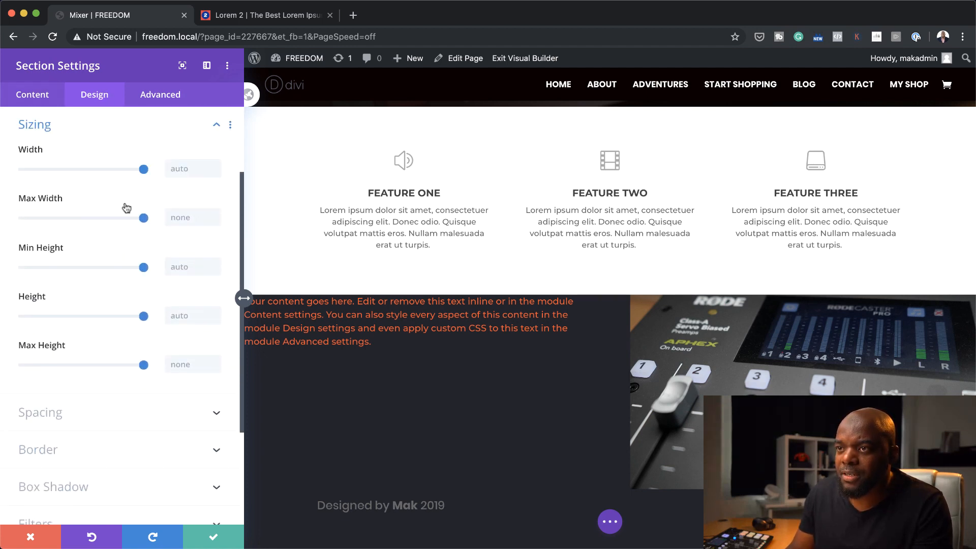
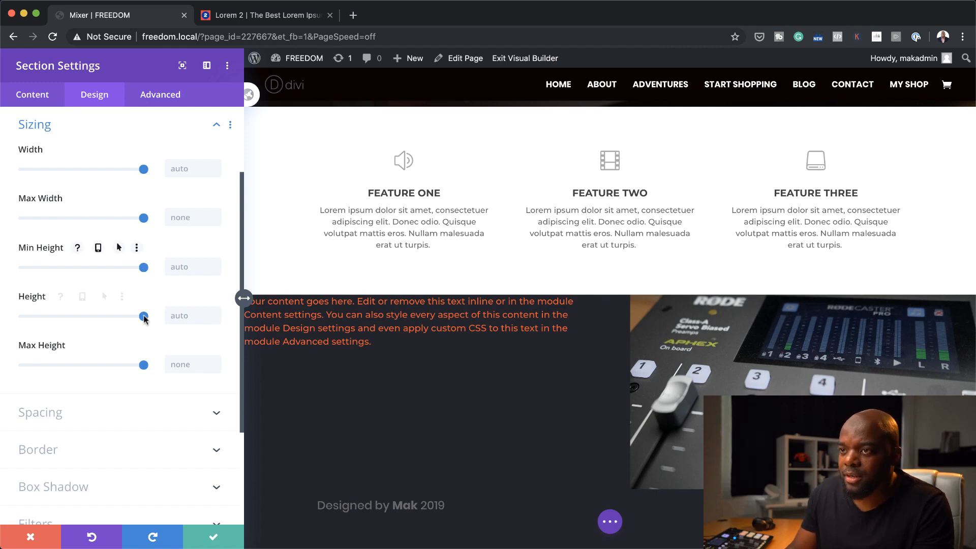
Try to reduce the text-and-image section's height, and save the section settings
{"action": "left_click_drag", "start_coordinate": [144, 316], "coordinate": [131, 319]}
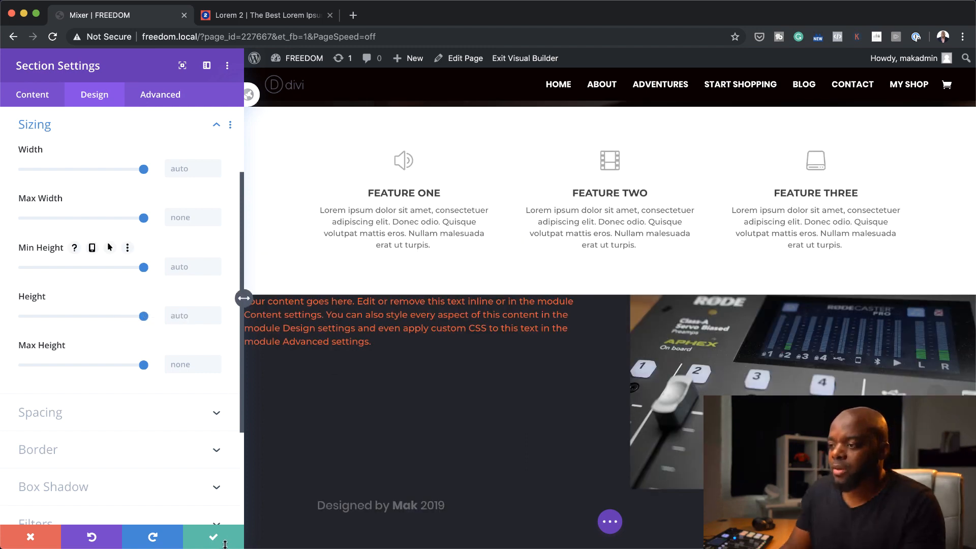
{"action": "left_click", "coordinate": [214, 538]}
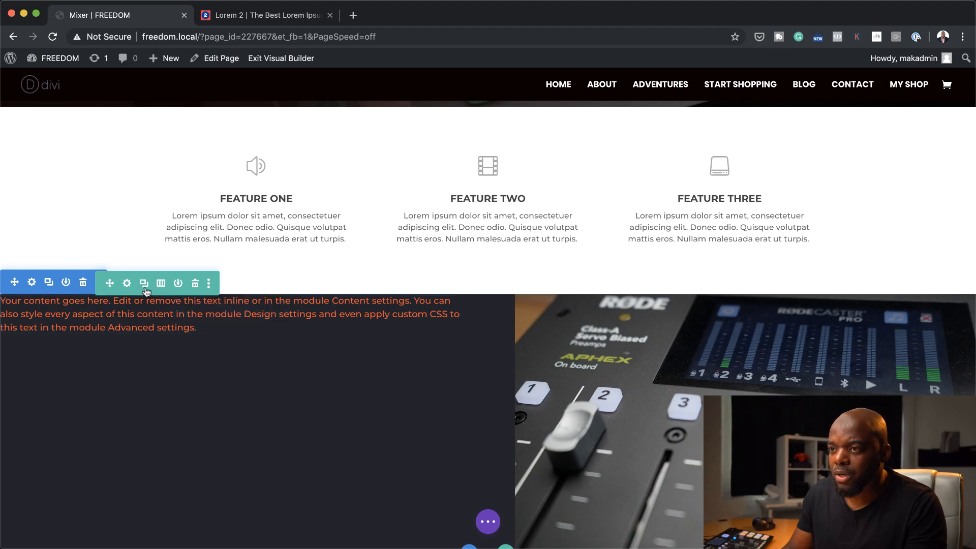
Set the padding of the row's first column, which holds the text, to 40px on the top, bottom and left
{"action": "left_click", "coordinate": [127, 284]}
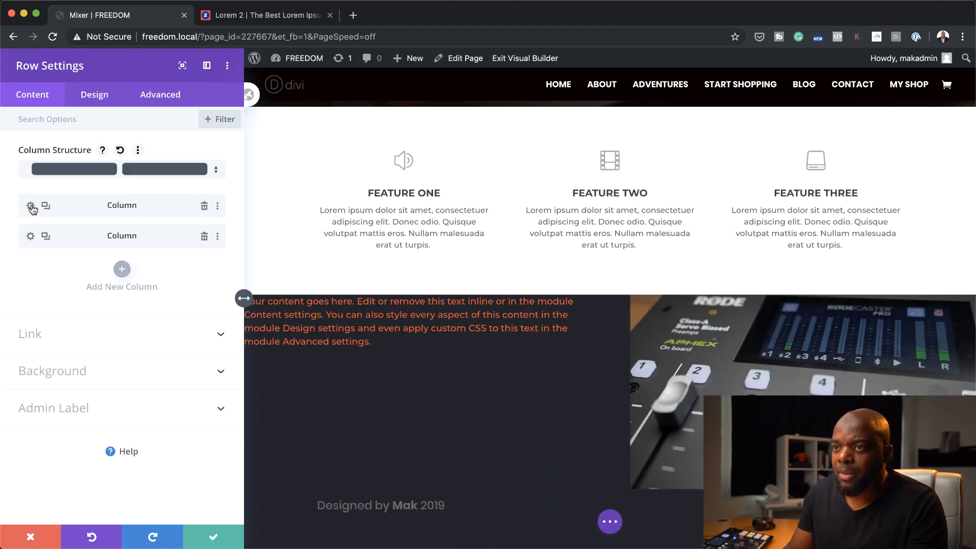
{"action": "left_click", "coordinate": [31, 206]}
{"action": "left_click", "coordinate": [95, 98]}
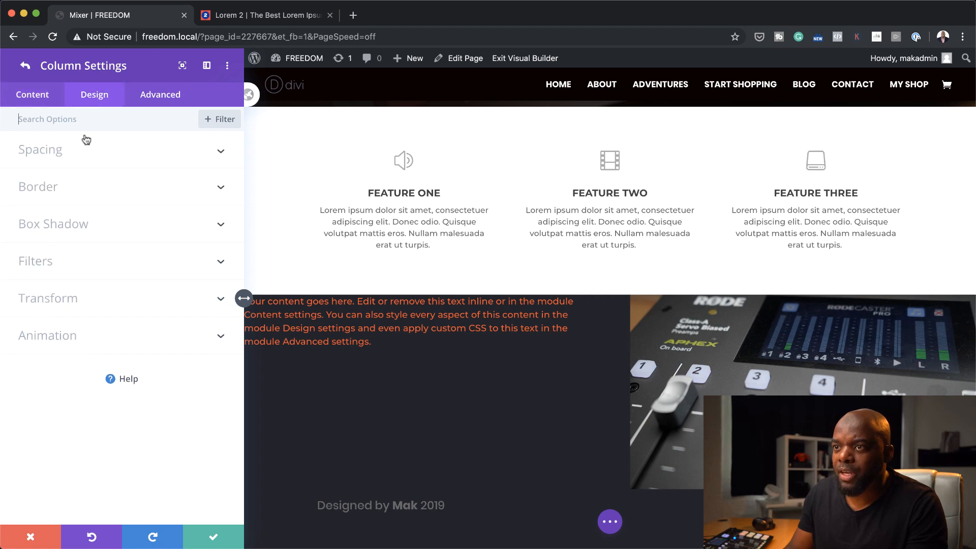
{"action": "left_click", "coordinate": [70, 152]}
{"action": "left_click", "coordinate": [37, 192]}
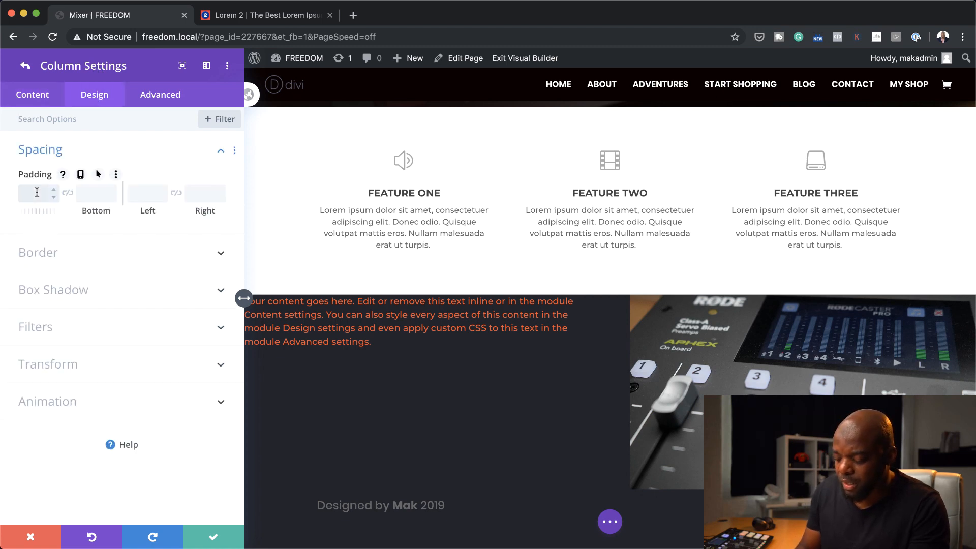
{"action": "type", "text": "40px"}
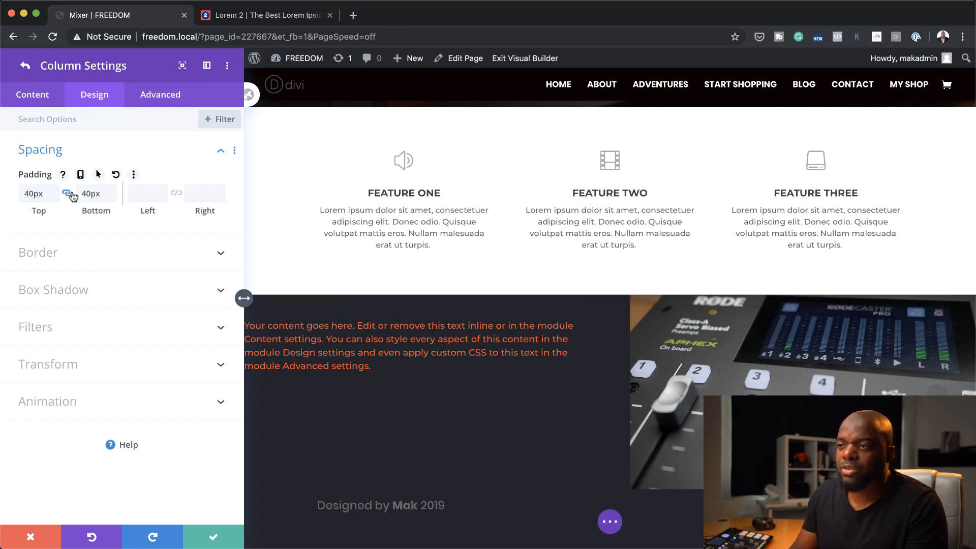
{"action": "left_click", "coordinate": [148, 196]}
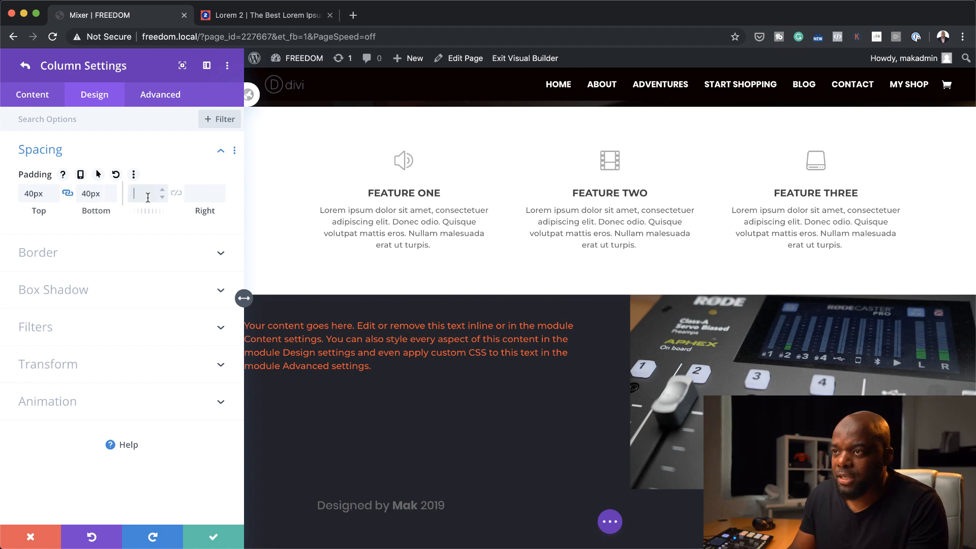
{"action": "type", "text": "40px"}
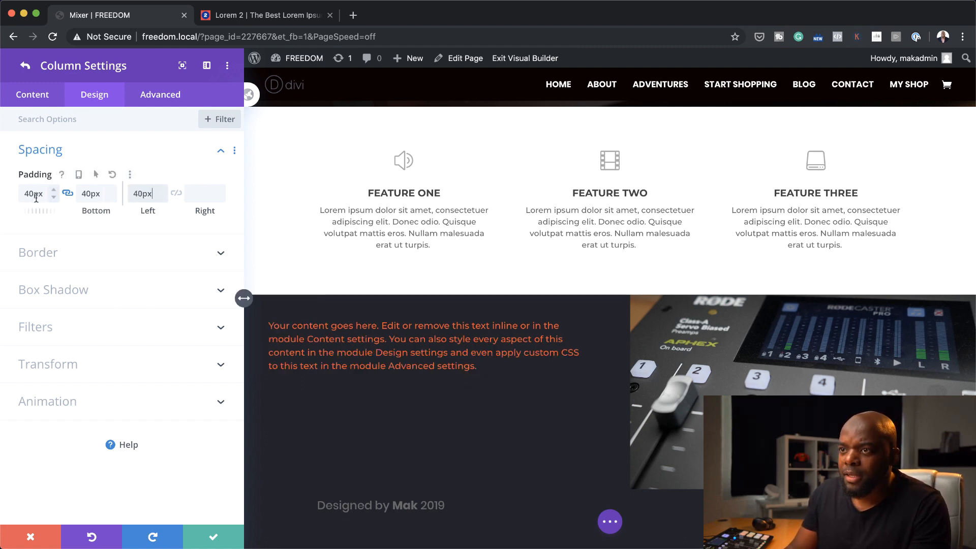
Increase the text column's top and bottom padding to 110px, and save the column and row settings
{"action": "left_click_drag", "start_coordinate": [29, 213], "coordinate": [122, 216]}
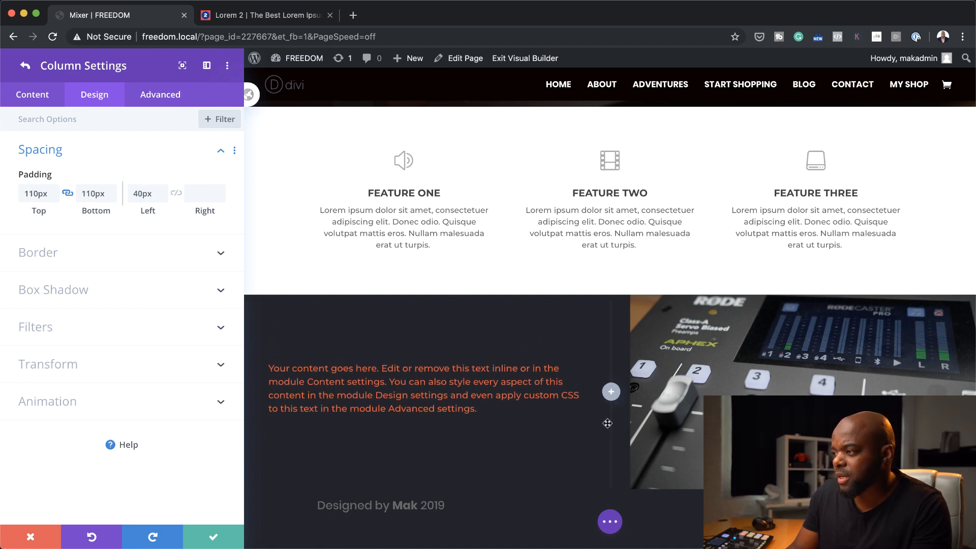
{"action": "left_click", "coordinate": [213, 537]}
{"action": "left_click", "coordinate": [215, 537]}
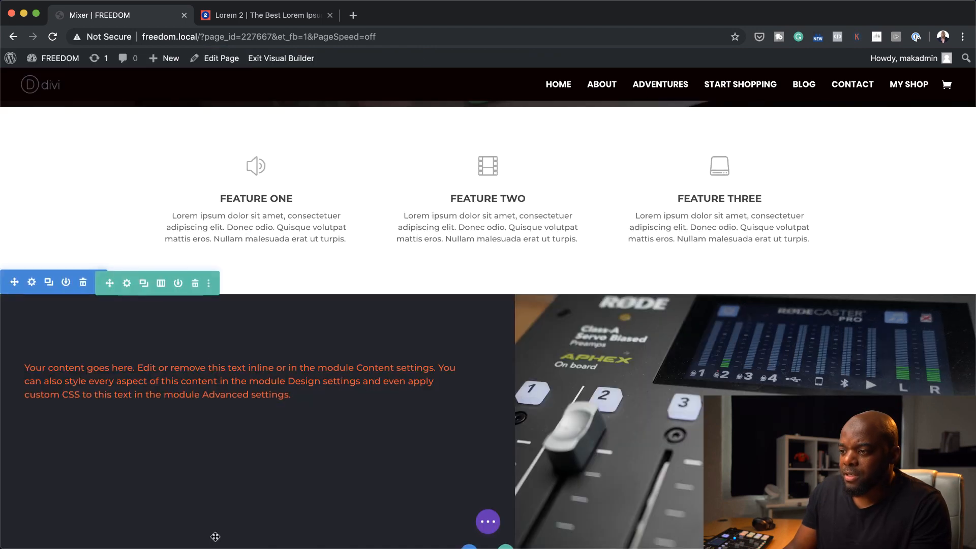
Set the width of the text module beside the mixer image to 70%
{"action": "mouse_move", "coordinate": [275, 379]}
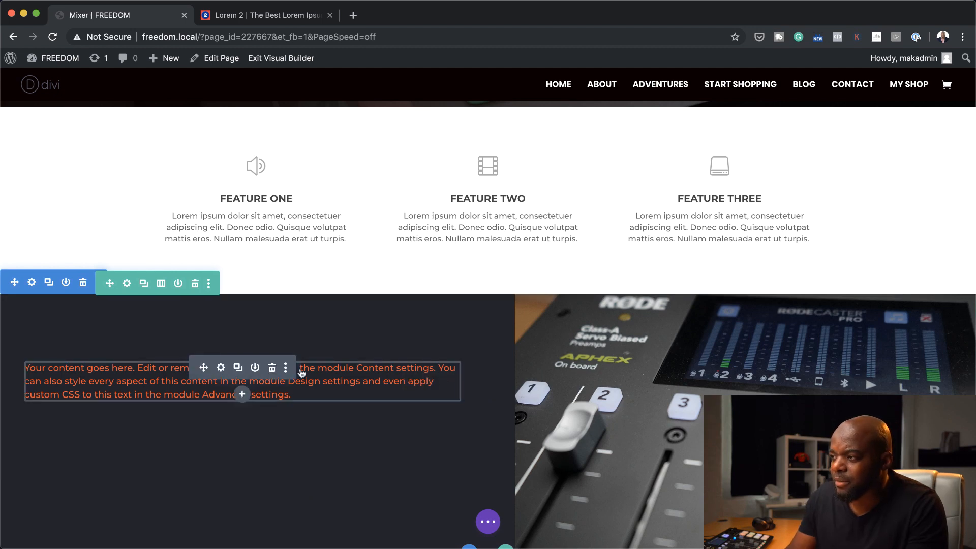
{"action": "left_click", "coordinate": [222, 368]}
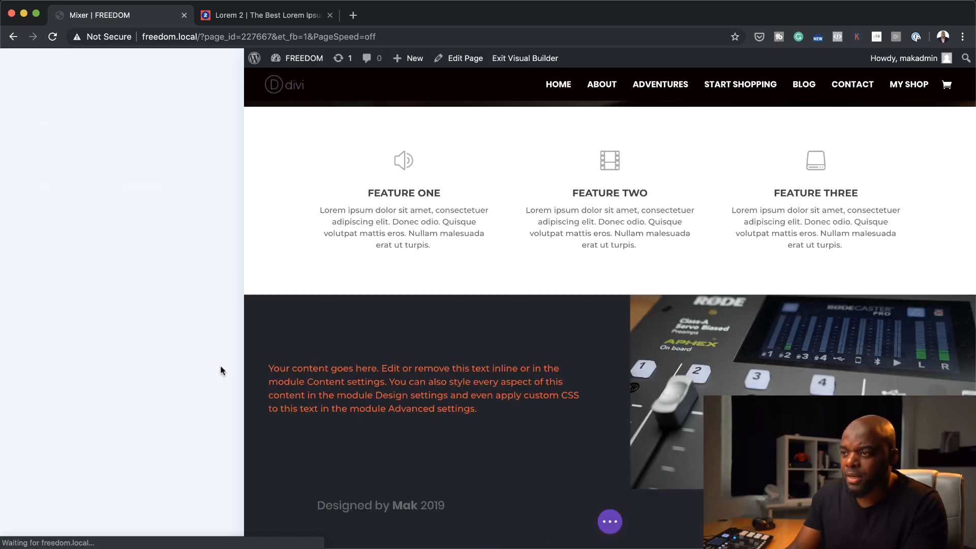
{"action": "left_click", "coordinate": [102, 96]}
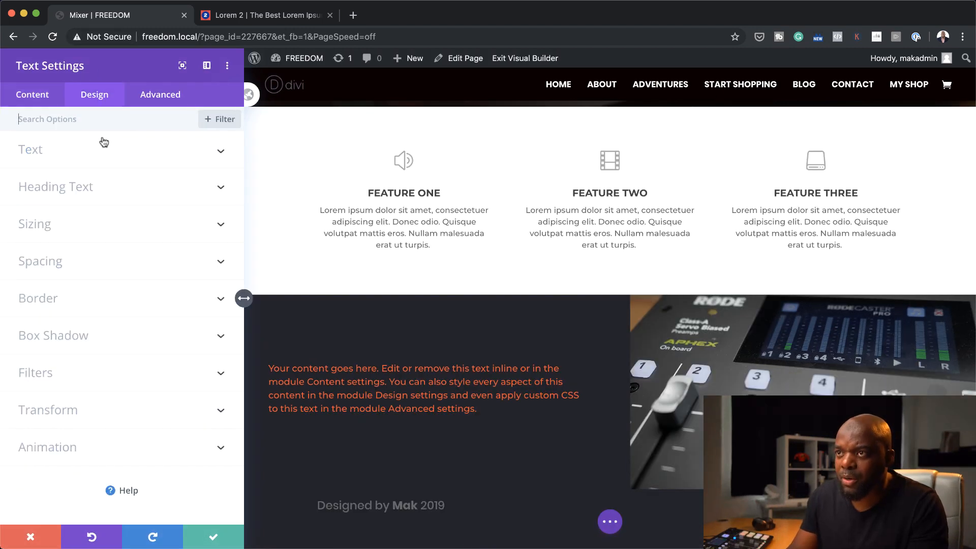
{"action": "left_click", "coordinate": [47, 238]}
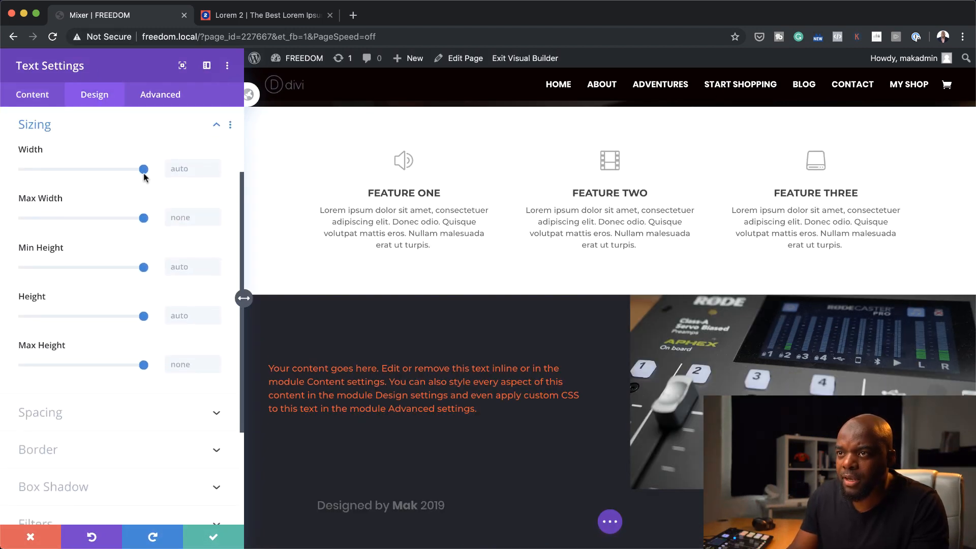
{"action": "left_click_drag", "start_coordinate": [144, 170], "coordinate": [108, 183]}
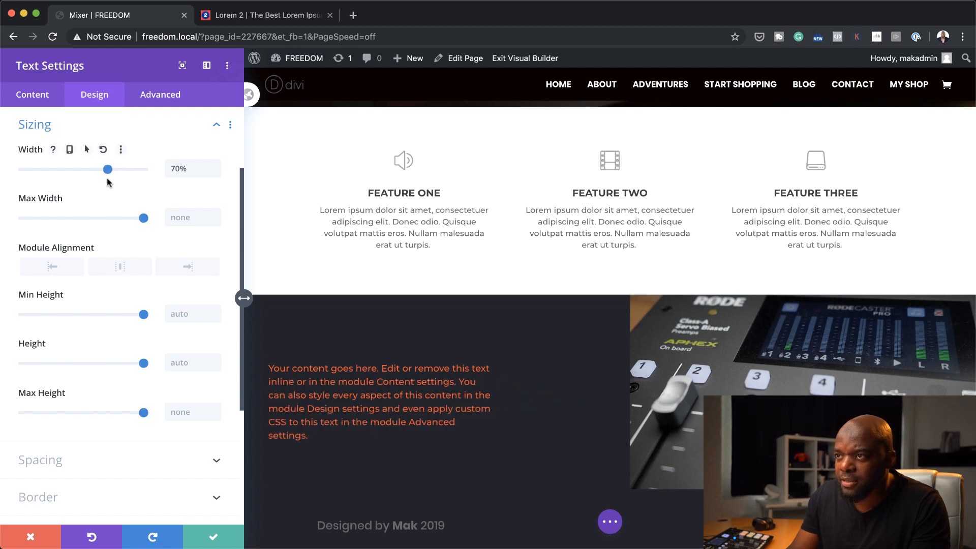
Style the module's text white and Semi Bold, with a size of 18px and a line height of 1.9em
{"action": "scroll", "coordinate": [101, 239], "scroll_direction": "up", "scroll_amount": 3}
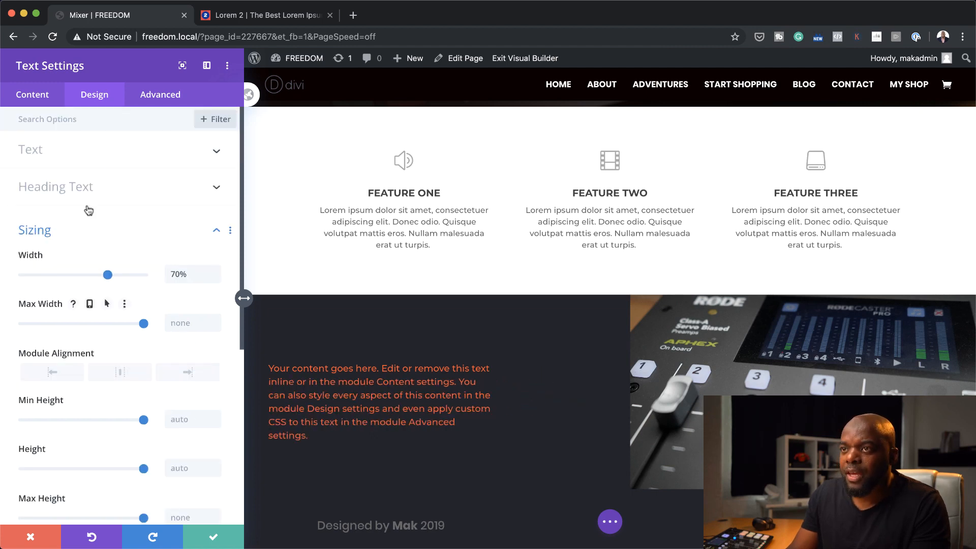
{"action": "left_click", "coordinate": [66, 151]}
{"action": "left_click", "coordinate": [155, 427]}
{"action": "scroll", "coordinate": [151, 391], "scroll_direction": "down", "scroll_amount": 3}
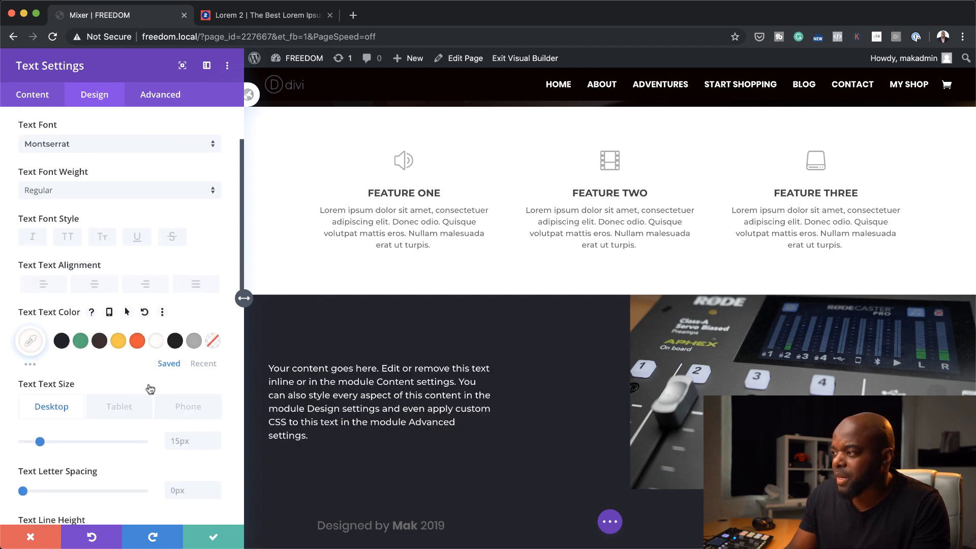
{"action": "left_click", "coordinate": [67, 189]}
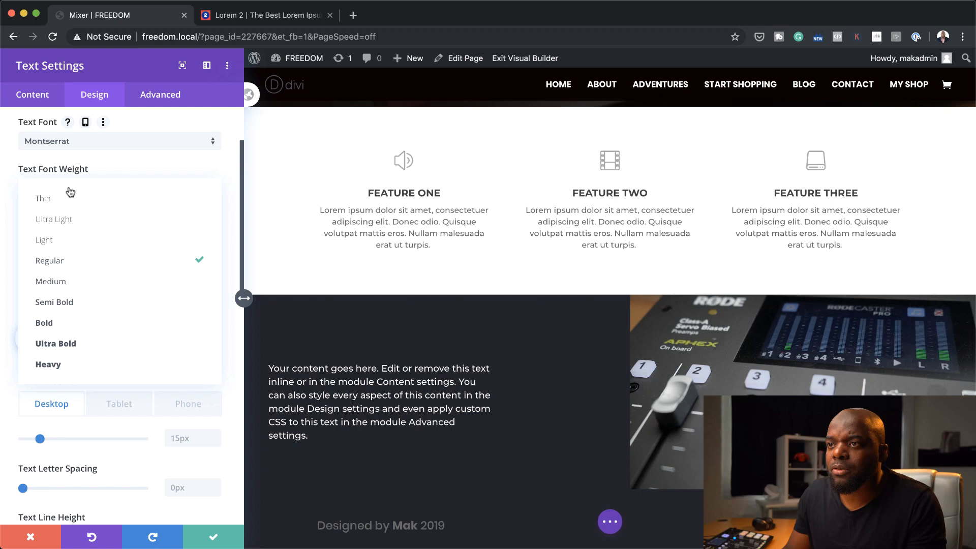
{"action": "left_click", "coordinate": [97, 305]}
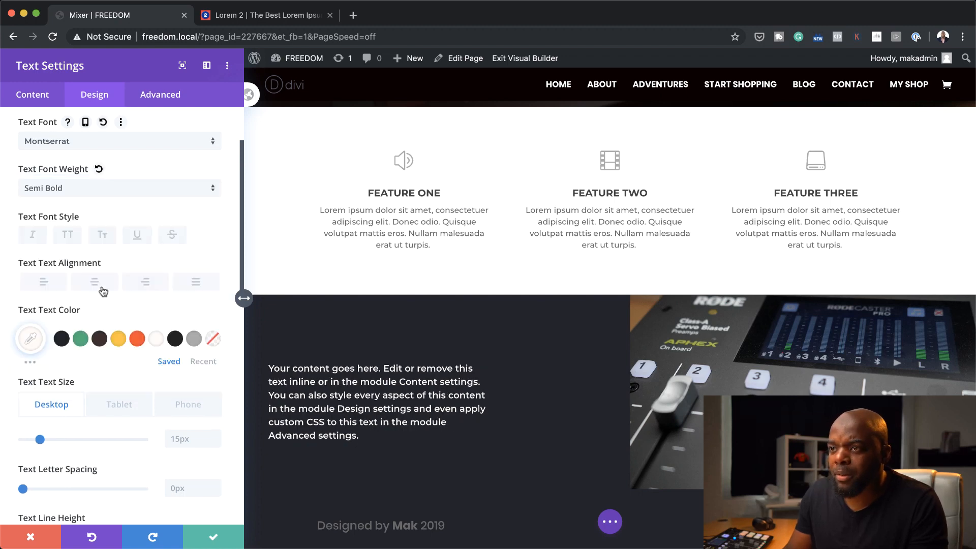
{"action": "left_click_drag", "start_coordinate": [40, 439], "coordinate": [65, 412]}
{"action": "scroll", "coordinate": [51, 442], "scroll_direction": "down", "scroll_amount": 3}
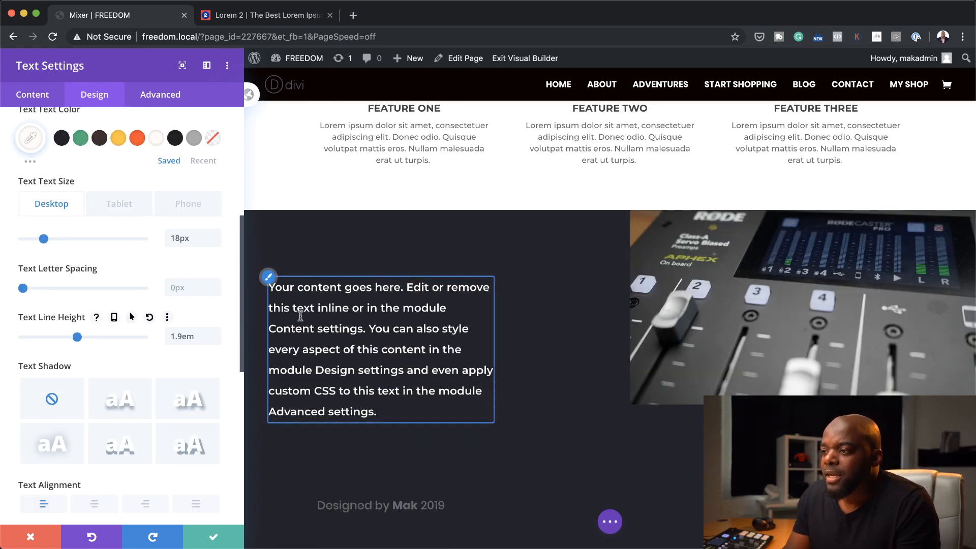
Shorten the module's body text by deleting its last sentence, "You can also style every aspect…", and close the text settings
{"action": "left_click", "coordinate": [32, 95]}
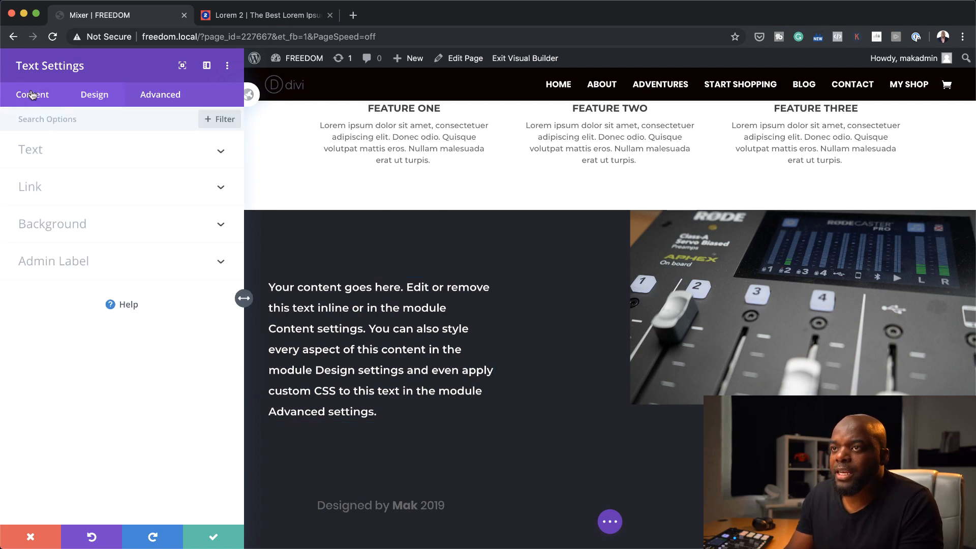
{"action": "left_click", "coordinate": [59, 151]}
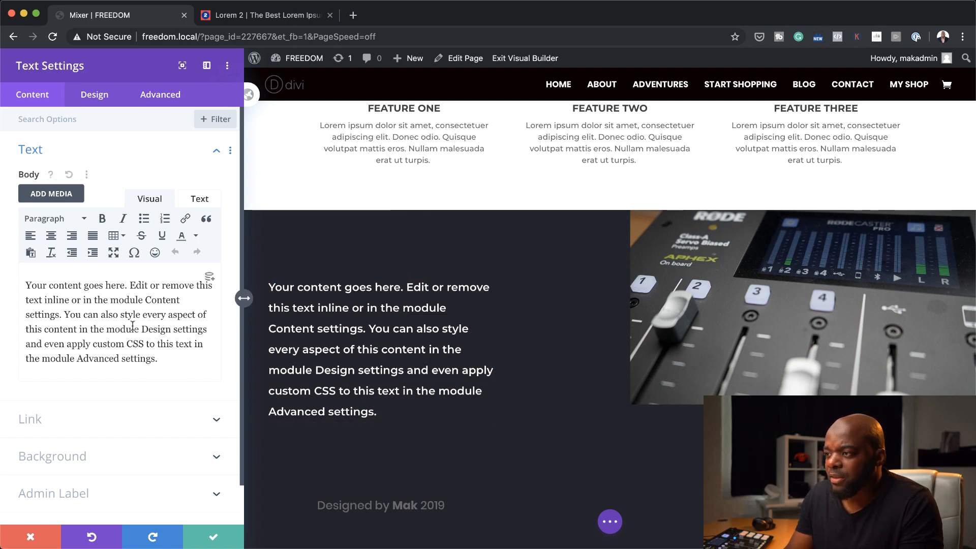
{"action": "left_click_drag", "start_coordinate": [66, 314], "coordinate": [167, 366]}
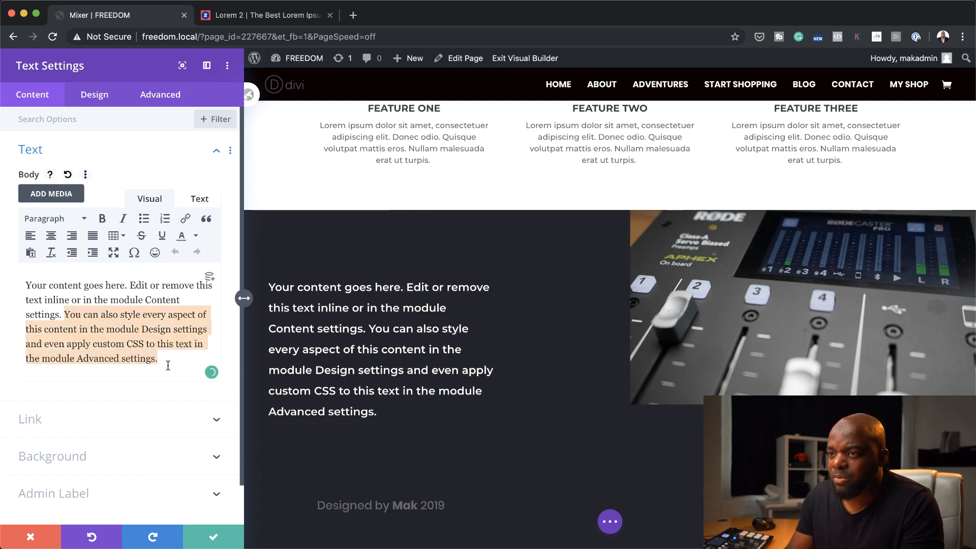
{"action": "key", "text": "BackSpace"}
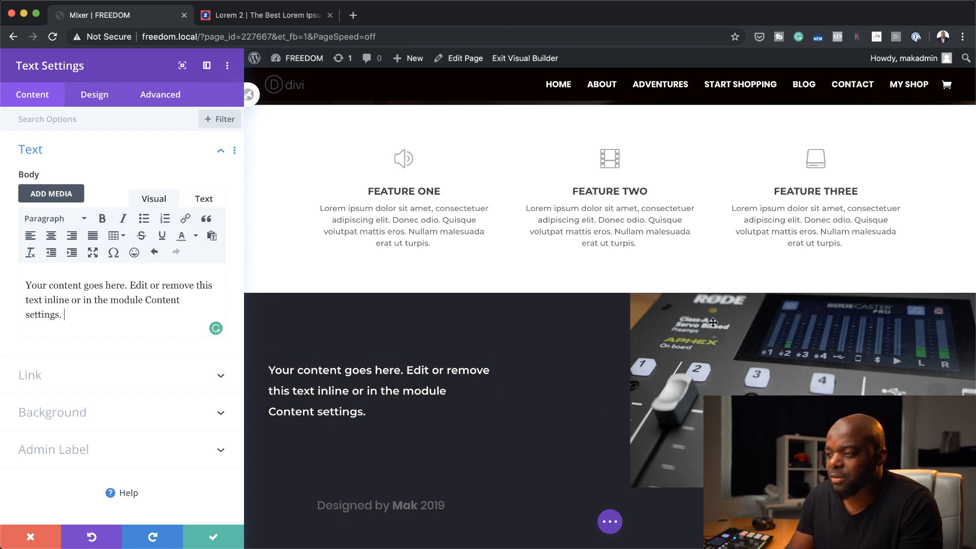
{"action": "key", "text": "Escape"}
Add a regular section with a single-column row below the text-and-image section
{"action": "scroll", "coordinate": [472, 305], "scroll_direction": "down", "scroll_amount": 2}
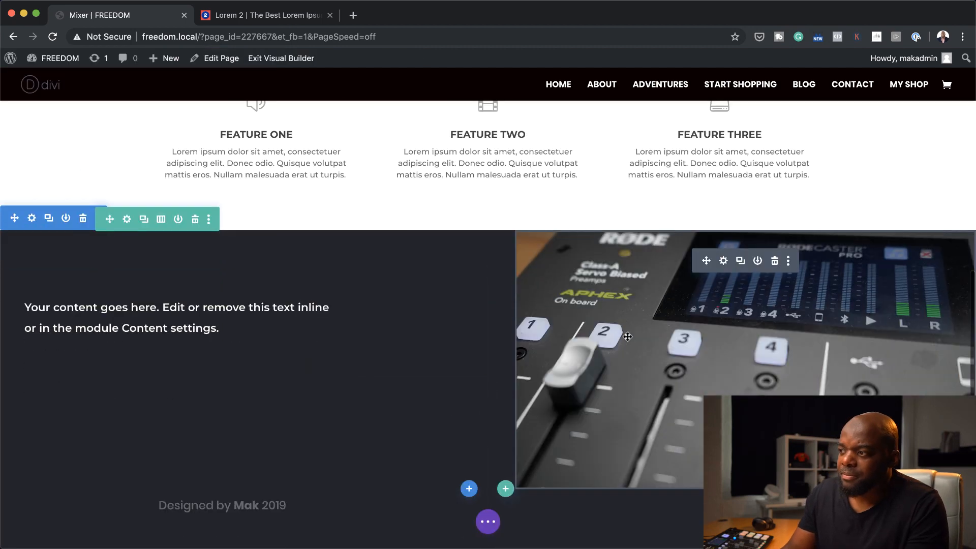
{"action": "scroll", "coordinate": [471, 211], "scroll_direction": "up", "scroll_amount": 8}
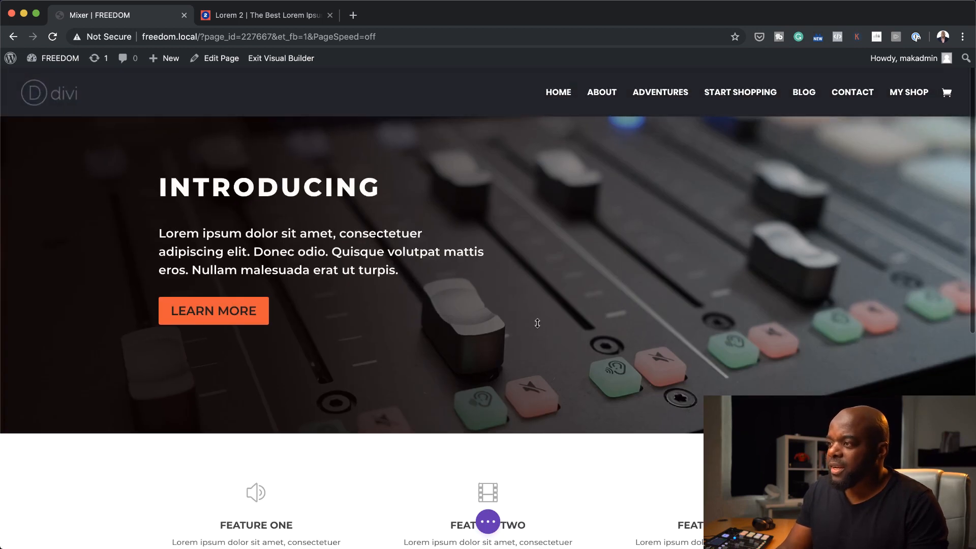
{"action": "scroll", "coordinate": [485, 356], "scroll_direction": "down", "scroll_amount": 8}
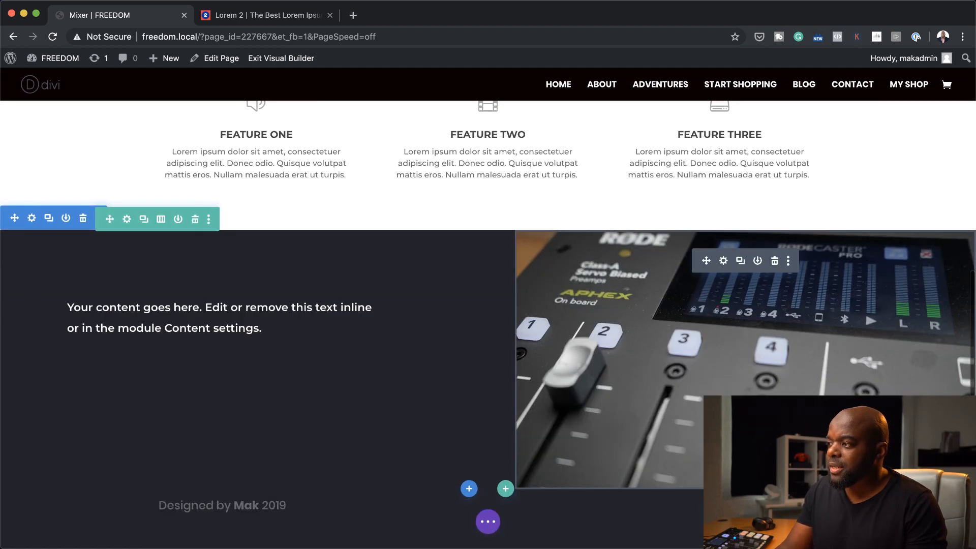
{"action": "left_click", "coordinate": [468, 490]}
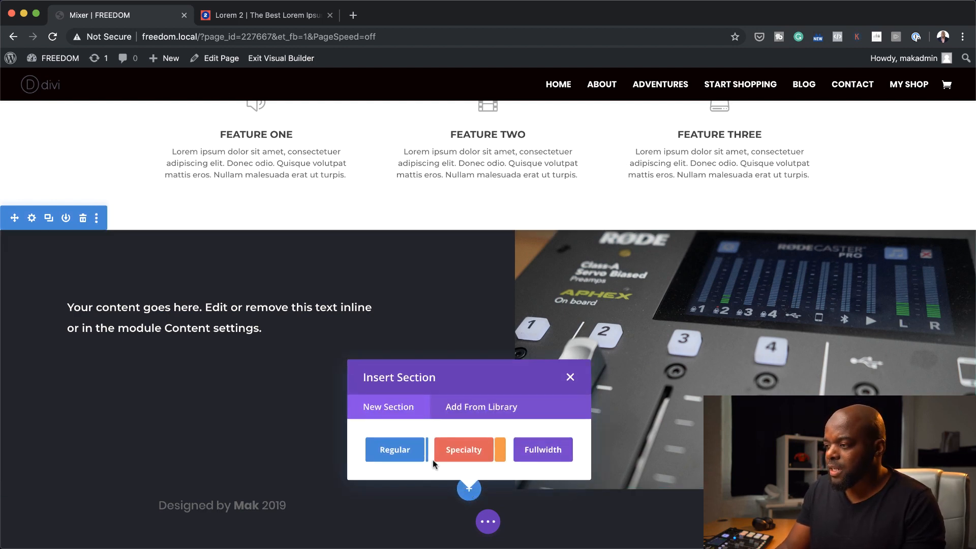
{"action": "left_click", "coordinate": [395, 450]}
{"action": "left_click", "coordinate": [409, 307]}
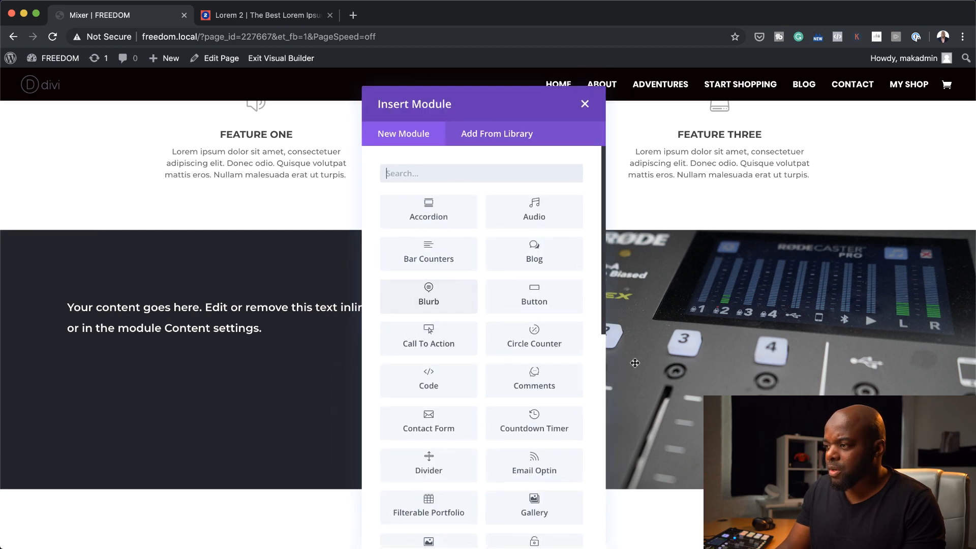
Insert a Call To Action module into the new row
{"action": "scroll", "coordinate": [636, 363], "scroll_direction": "down", "scroll_amount": 3}
{"action": "type", "text": "cal"}
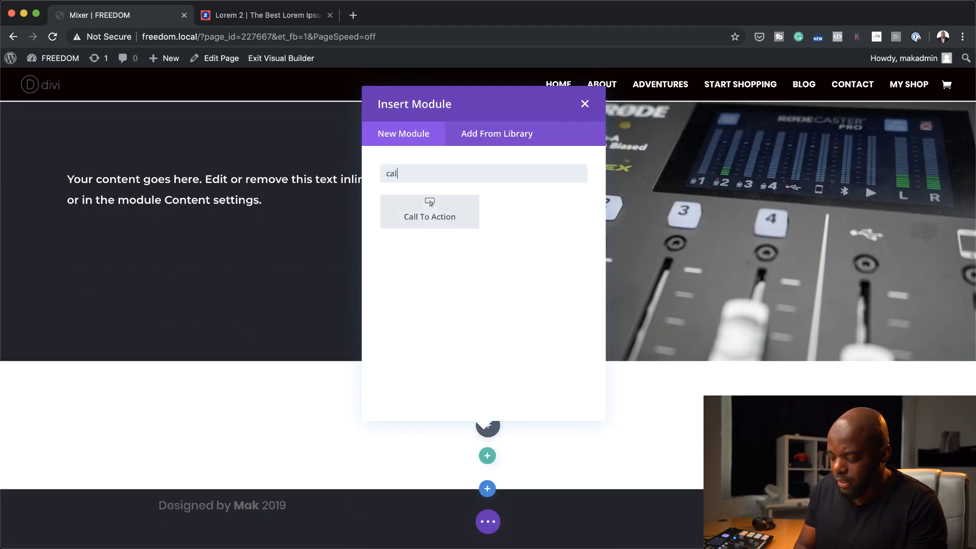
{"action": "type", "text": "l"}
{"action": "left_click", "coordinate": [430, 212]}
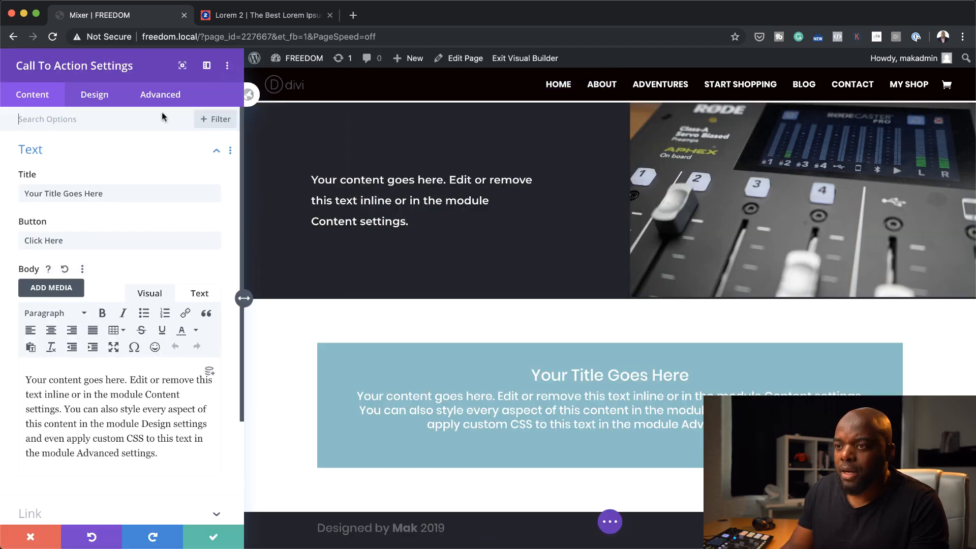
Set the Call To Action module's text color to Dark
{"action": "left_click", "coordinate": [95, 96]}
{"action": "left_click", "coordinate": [59, 163]}
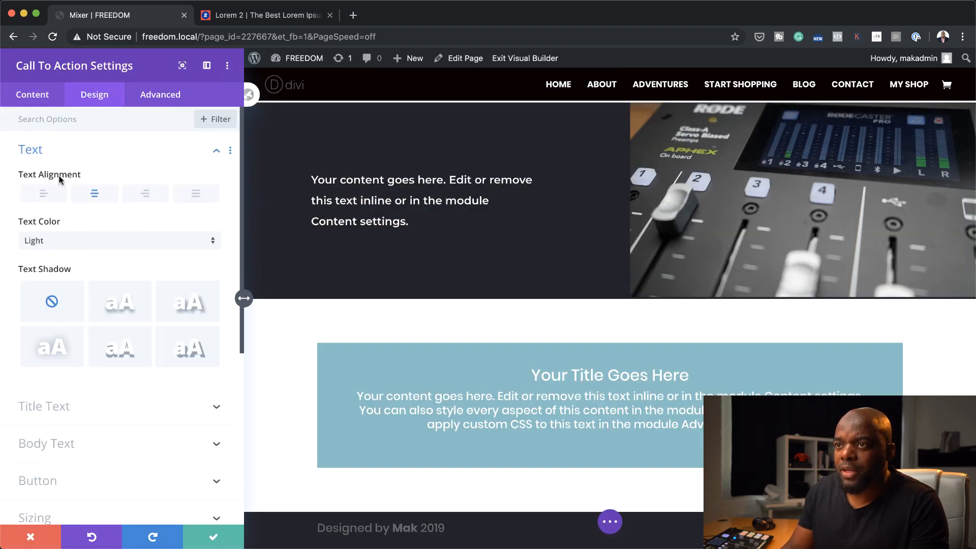
{"action": "left_click", "coordinate": [60, 242]}
{"action": "left_click", "coordinate": [62, 273]}
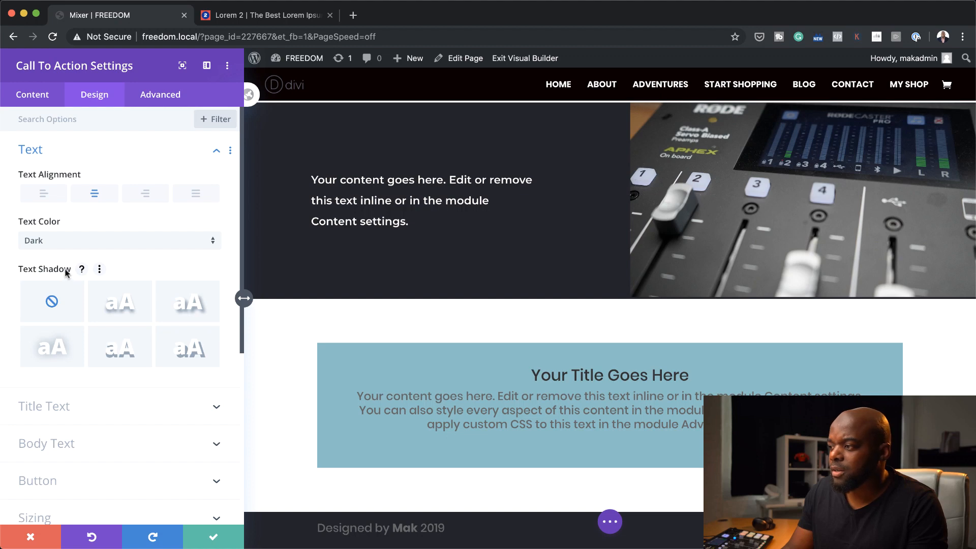
Disable the Call To Action module's background color and save its settings
{"action": "left_click", "coordinate": [32, 97]}
{"action": "left_click", "coordinate": [46, 222]}
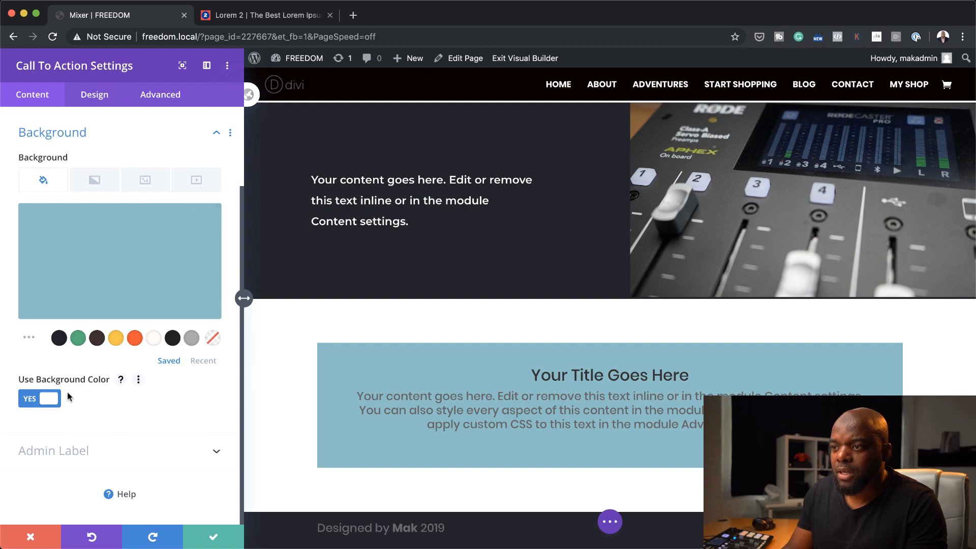
{"action": "left_click", "coordinate": [29, 401]}
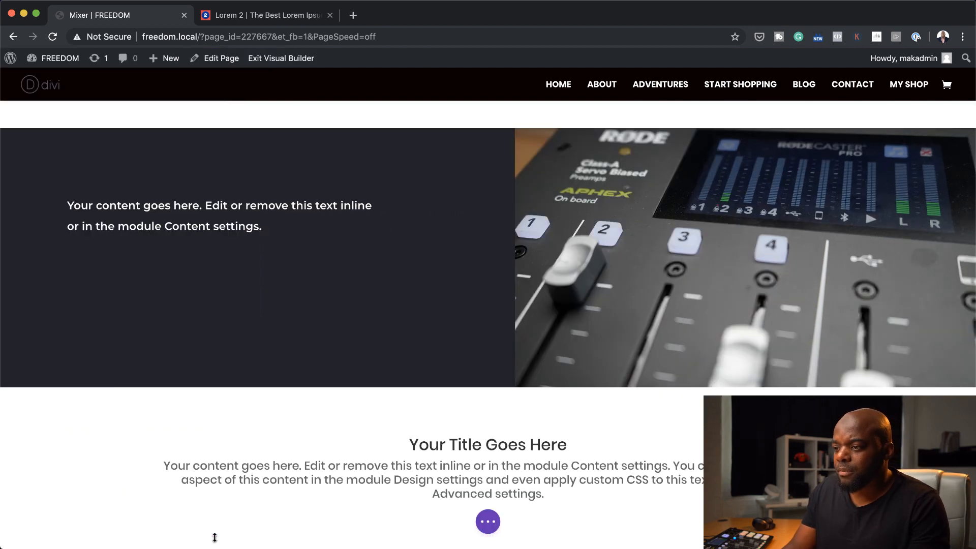
{"action": "left_click", "coordinate": [214, 537]}
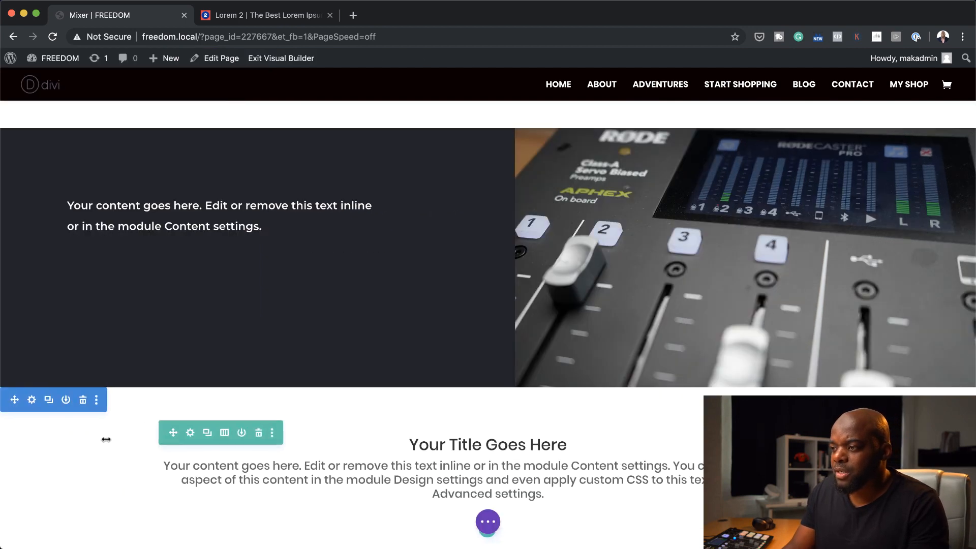
Set the call-to-action section's background color to white (#ffffff)
{"action": "scroll", "coordinate": [106, 439], "scroll_direction": "down", "scroll_amount": 3}
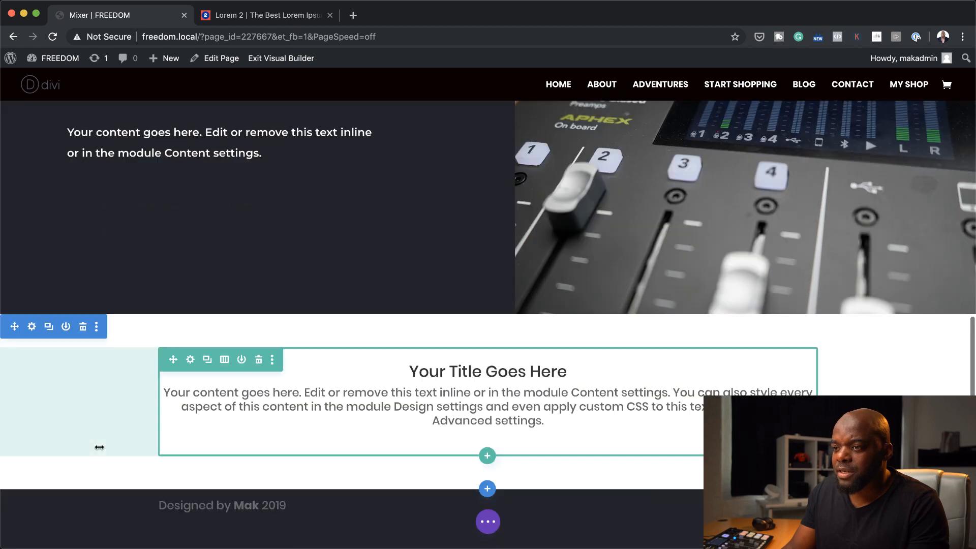
{"action": "left_click", "coordinate": [32, 327]}
{"action": "left_click", "coordinate": [80, 187]}
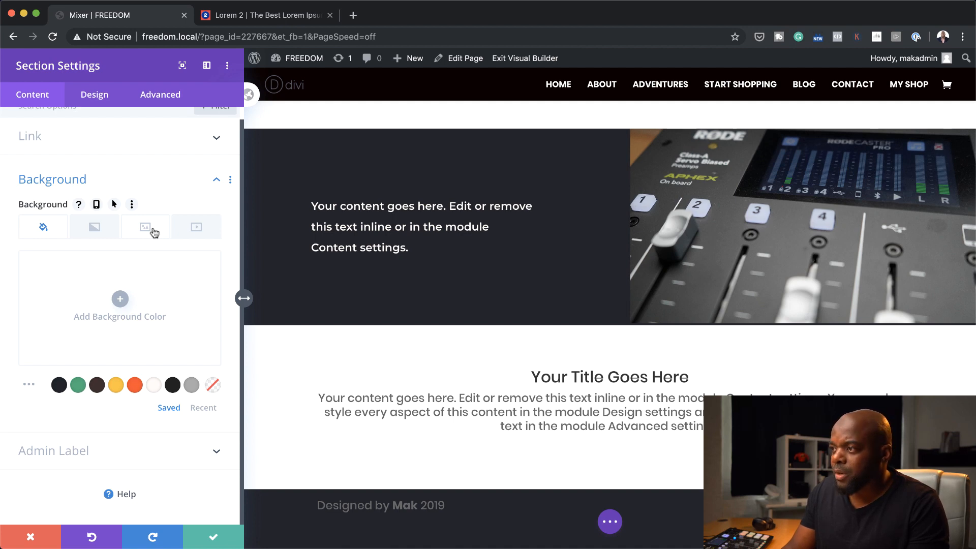
{"action": "left_click", "coordinate": [120, 299]}
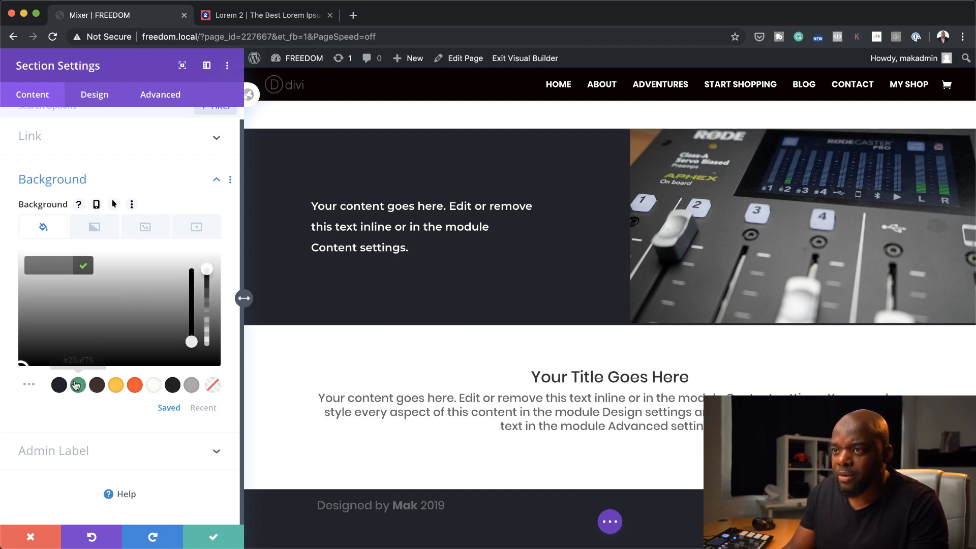
{"action": "left_click", "coordinate": [191, 385]}
Add 2.jpg from the media library as the call-to-action section's background image
{"action": "left_click", "coordinate": [145, 227]}
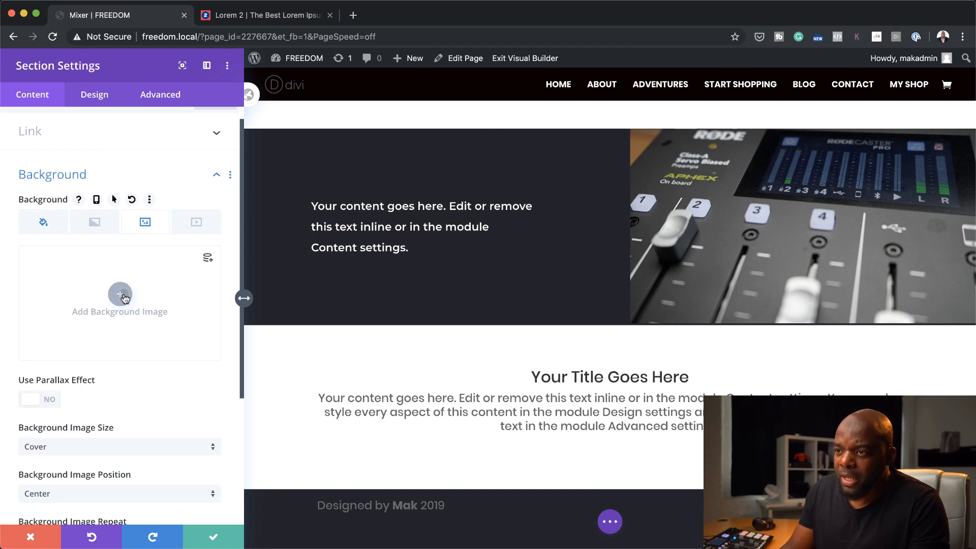
{"action": "left_click", "coordinate": [121, 295]}
{"action": "left_click", "coordinate": [393, 212]}
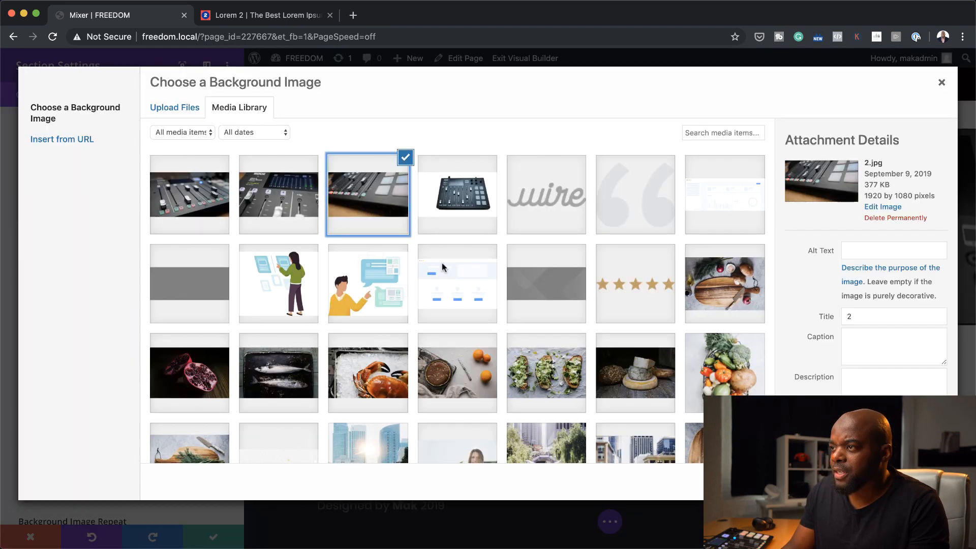
{"action": "left_click", "coordinate": [908, 482]}
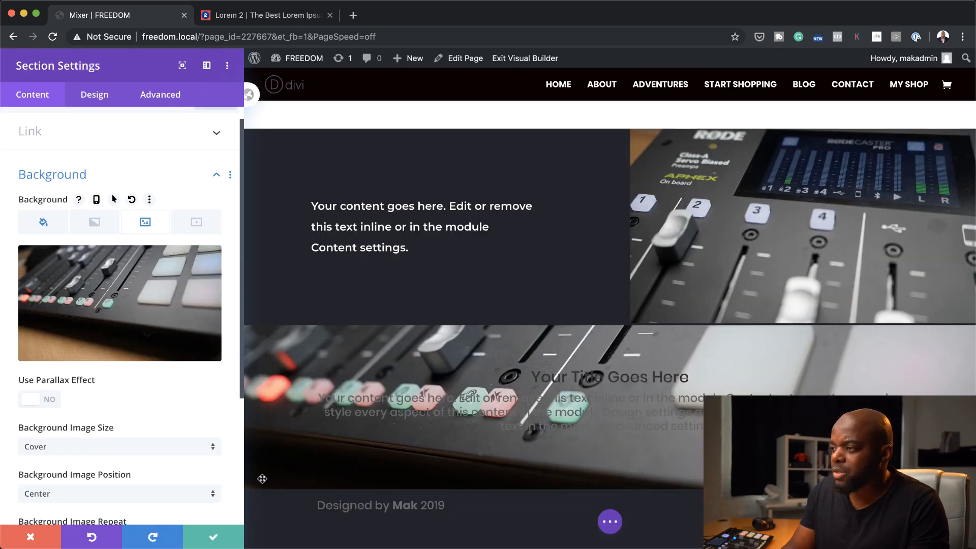
Set the section's background image blend to Lighten
{"action": "scroll", "coordinate": [173, 449], "scroll_direction": "down", "scroll_amount": 4}
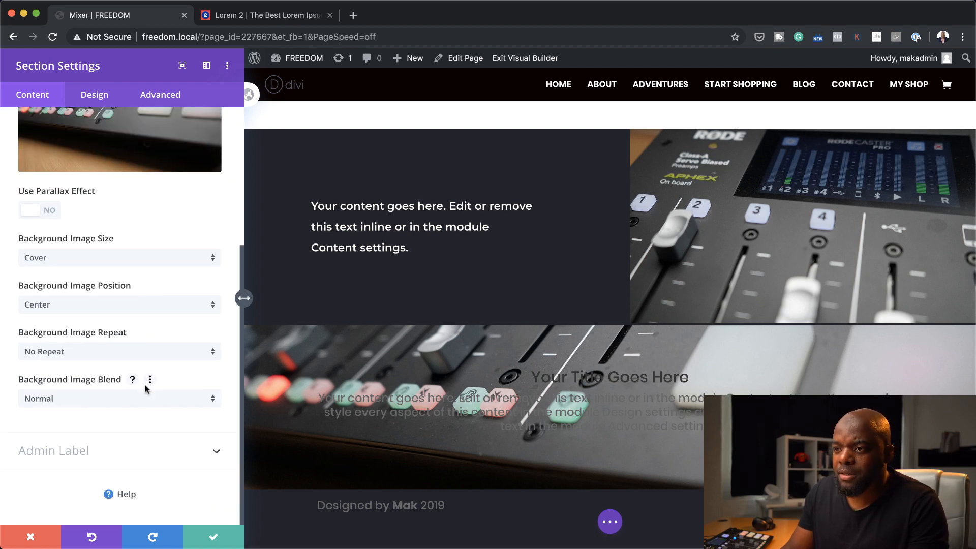
{"action": "scroll", "coordinate": [145, 389], "scroll_direction": "up", "scroll_amount": 4}
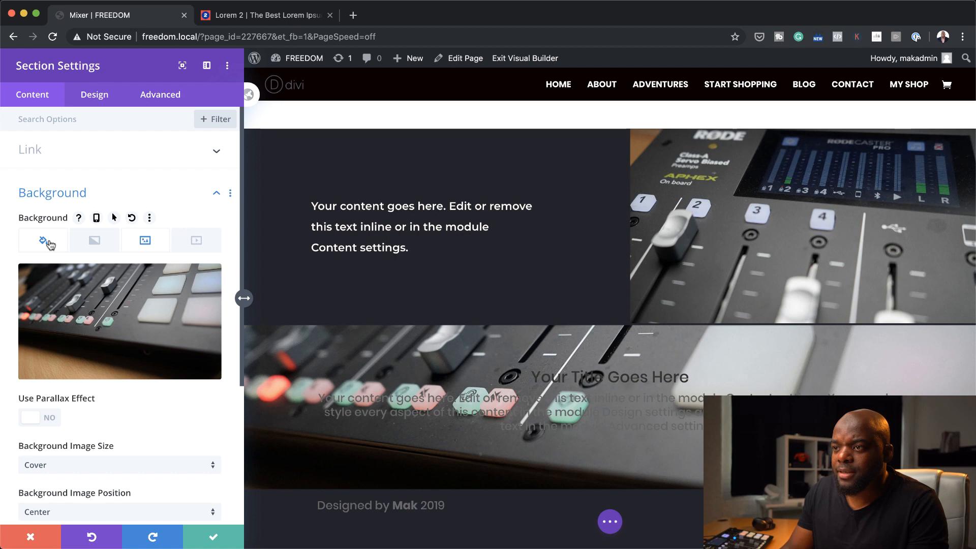
{"action": "scroll", "coordinate": [150, 385], "scroll_direction": "down", "scroll_amount": 3}
{"action": "left_click", "coordinate": [124, 164]}
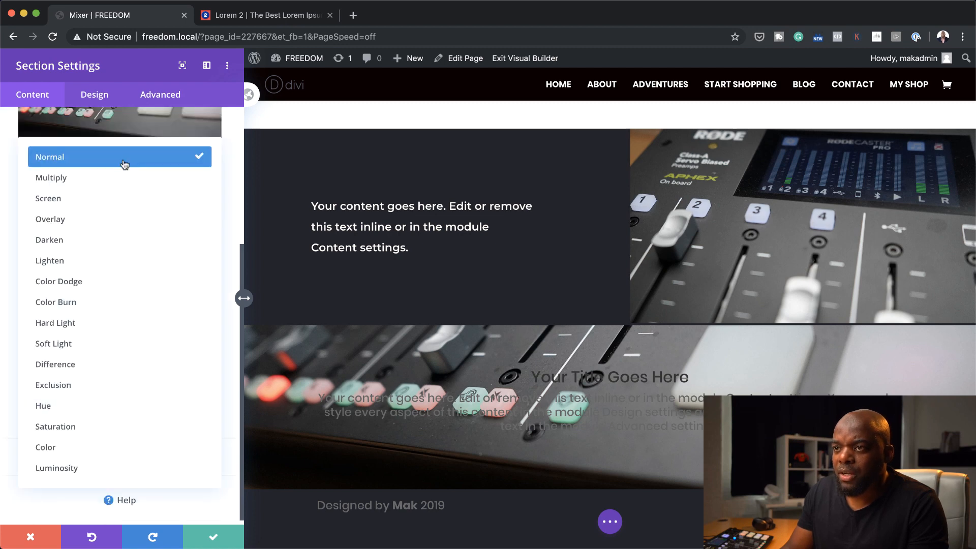
{"action": "left_click", "coordinate": [92, 262]}
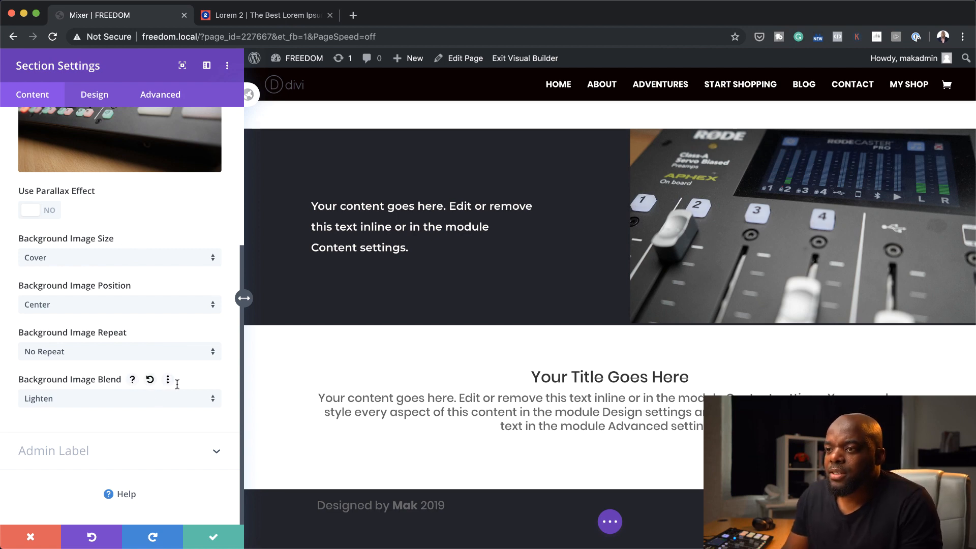
Reduce the white background color's opacity to rgba(255,255,255,0.79) and save the section settings
{"action": "scroll", "coordinate": [127, 268], "scroll_direction": "up", "scroll_amount": 5}
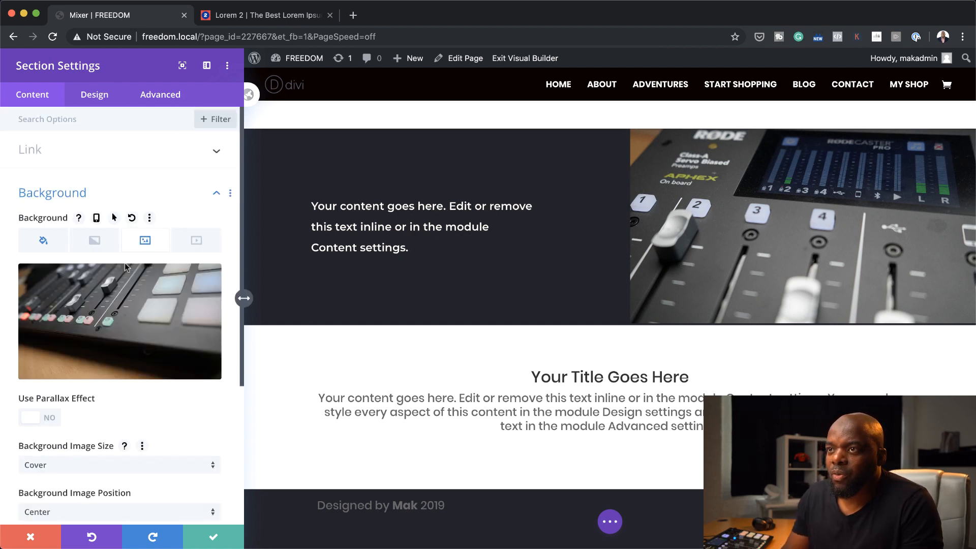
{"action": "left_click", "coordinate": [51, 243]}
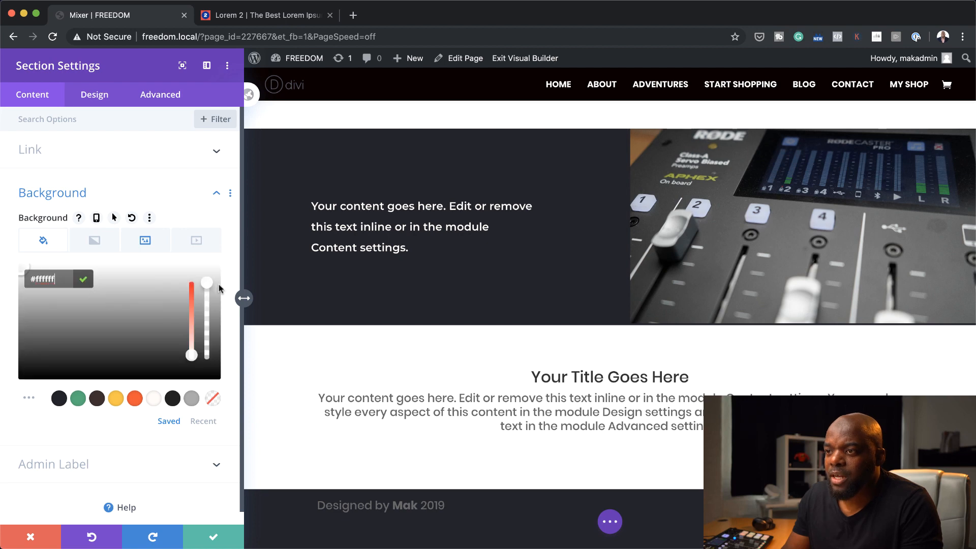
{"action": "left_click_drag", "start_coordinate": [205, 282], "coordinate": [211, 305]}
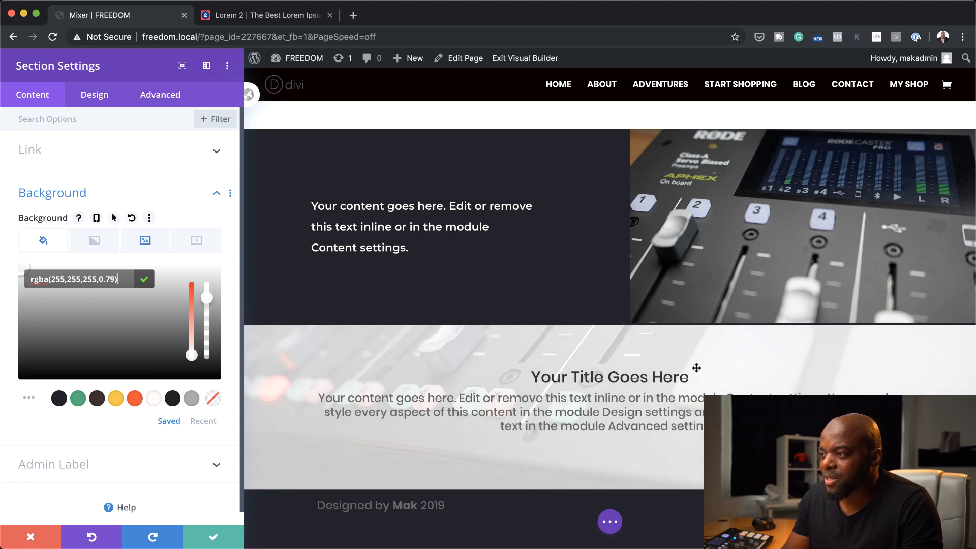
{"action": "left_click", "coordinate": [214, 537]}
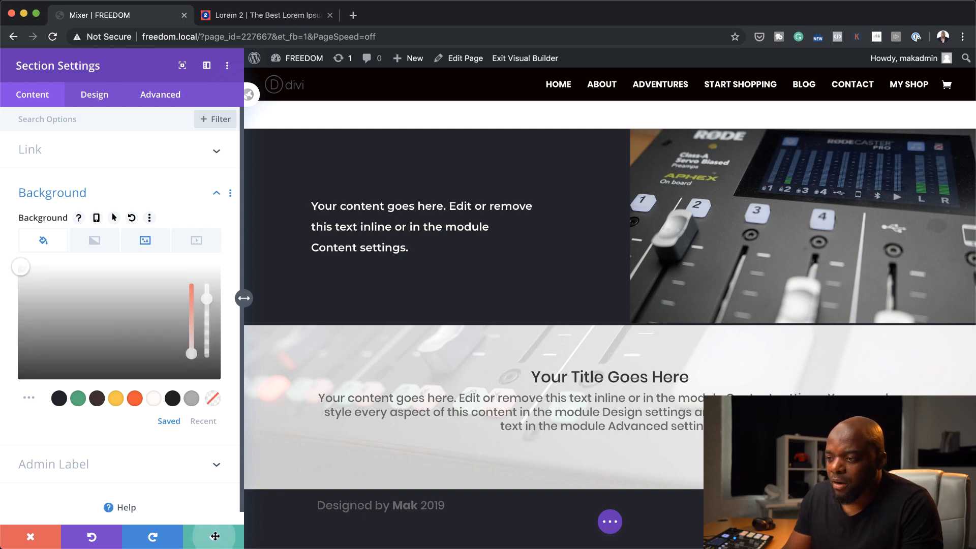
Set the width of the row holding the Call To Action module to 62% and save the row settings
{"action": "scroll", "coordinate": [386, 401], "scroll_direction": "down", "scroll_amount": 2}
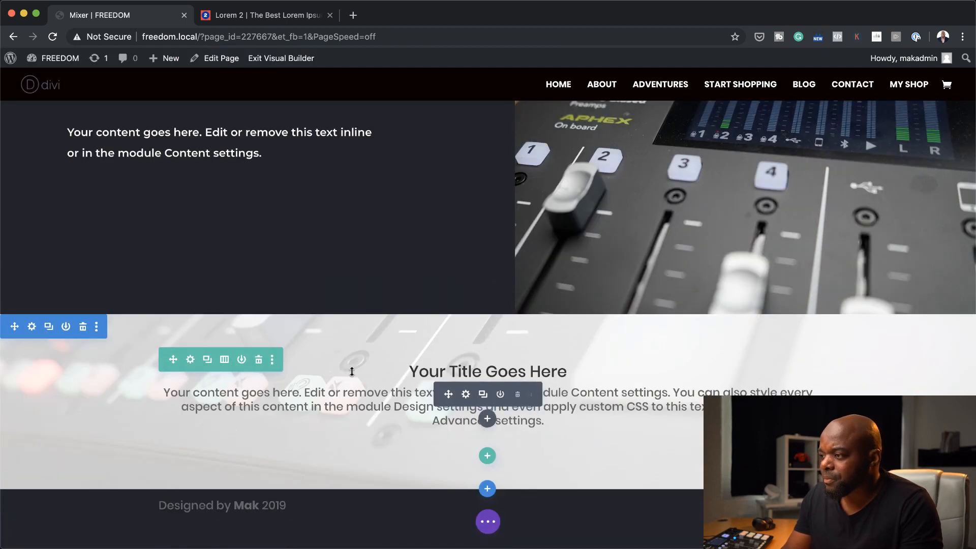
{"action": "left_click", "coordinate": [191, 362]}
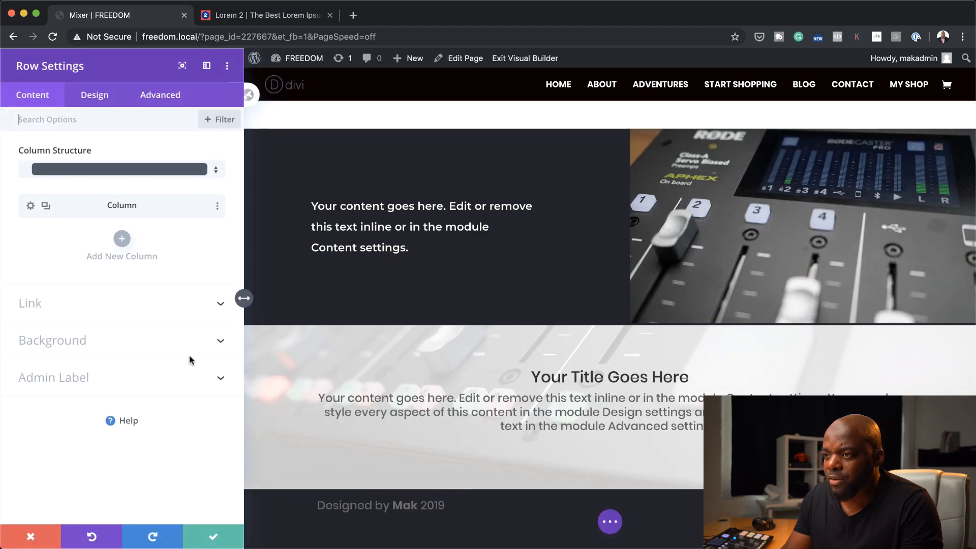
{"action": "left_click", "coordinate": [102, 96]}
{"action": "left_click", "coordinate": [53, 152]}
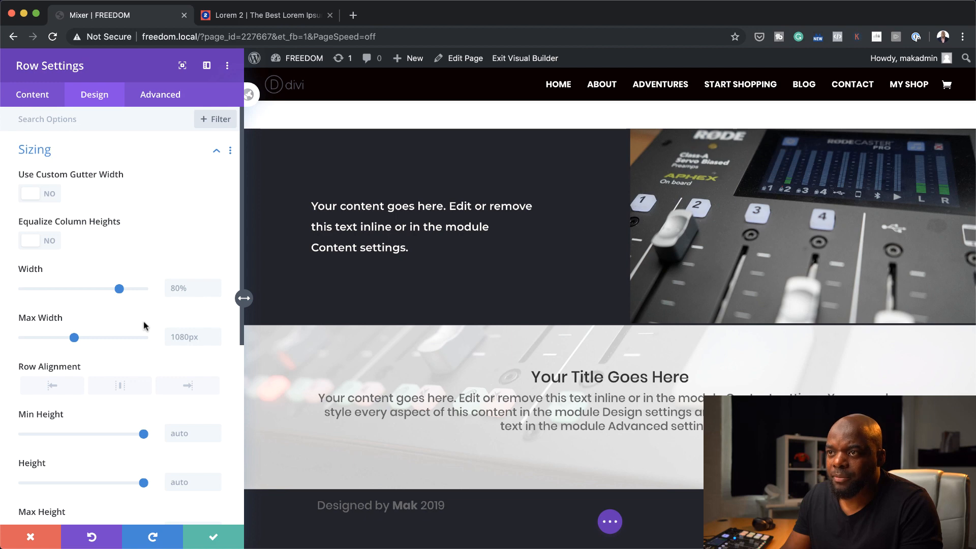
{"action": "left_click_drag", "start_coordinate": [119, 288], "coordinate": [99, 295]}
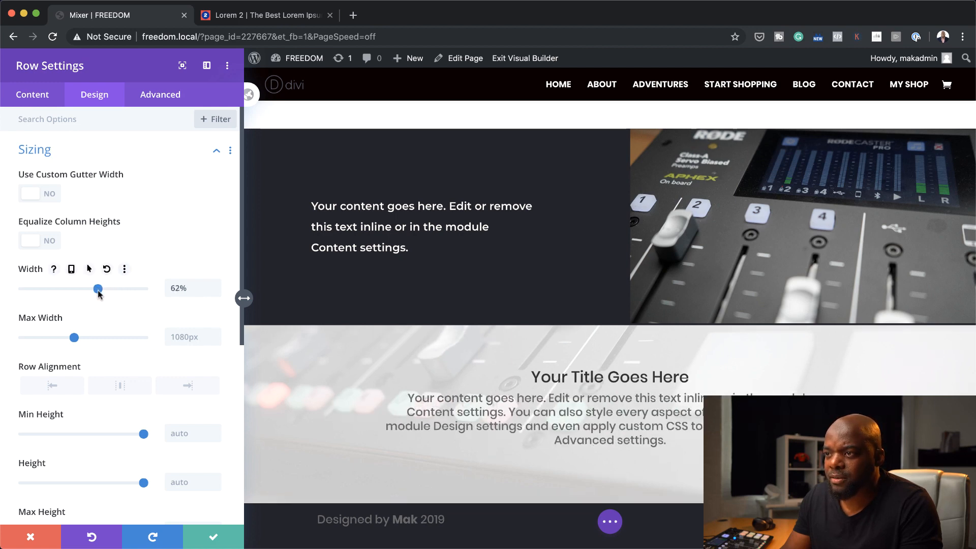
{"action": "left_click", "coordinate": [201, 532]}
Change the Call To Action module's title to "Signup for the latest news"
{"action": "scroll", "coordinate": [519, 394], "scroll_direction": "down", "scroll_amount": 2}
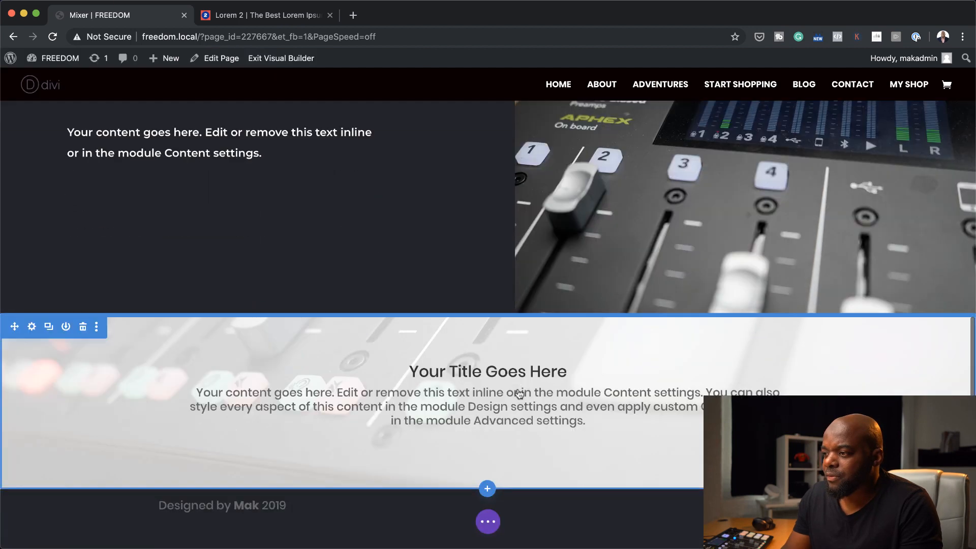
{"action": "mouse_move", "coordinate": [500, 396]}
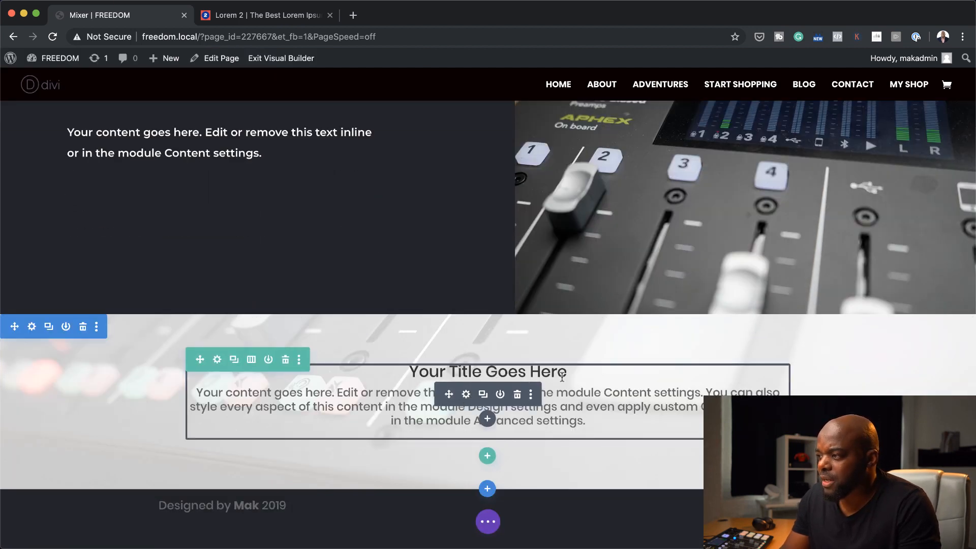
{"action": "left_click", "coordinate": [467, 395]}
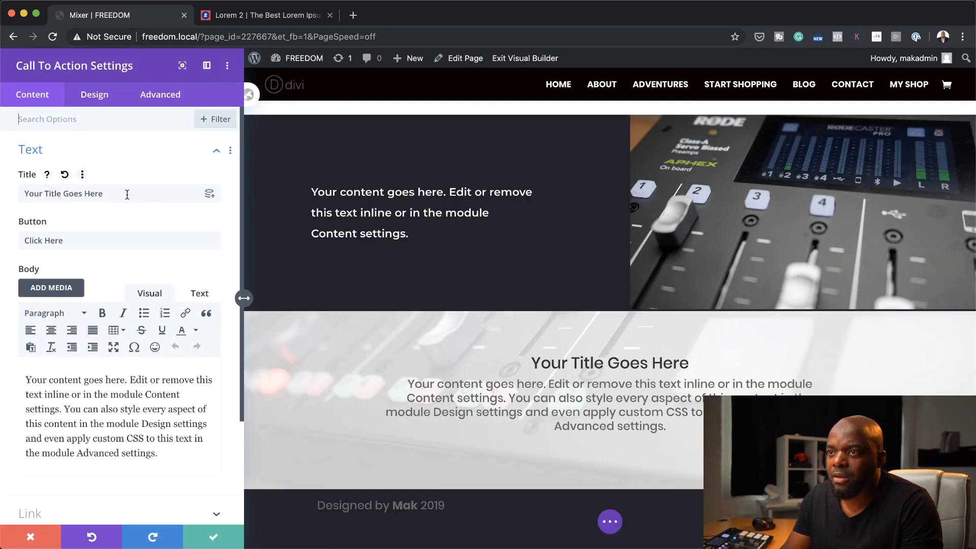
{"action": "left_click", "coordinate": [128, 194]}
{"action": "key", "text": "super+a"}
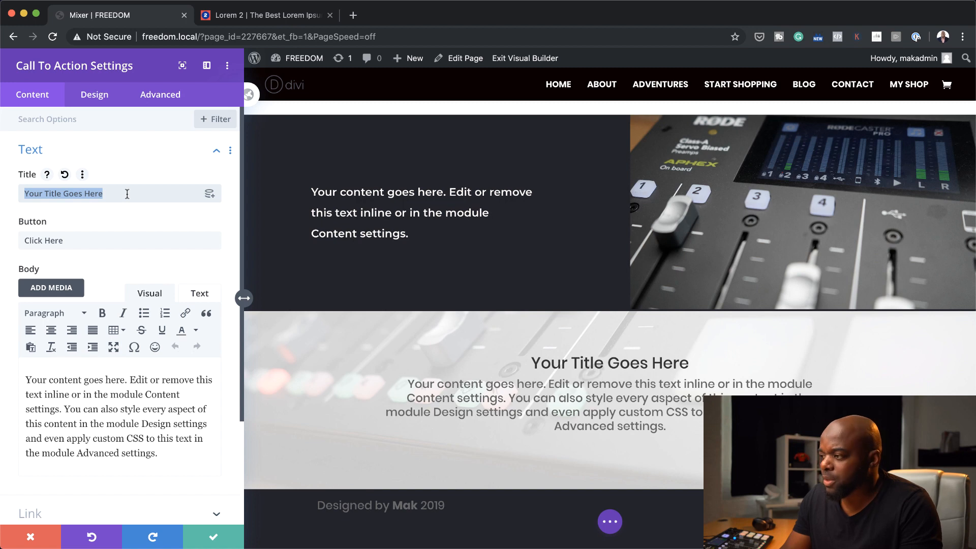
{"action": "type", "text": "Si"}
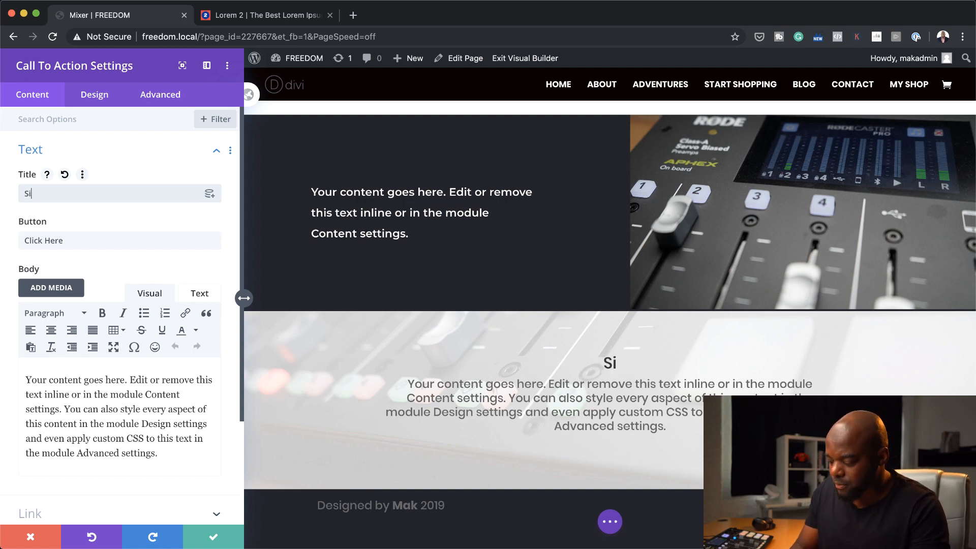
{"action": "type", "text": "gnup for the latest news"}
Replace the module's body text with "Suspendisse urna nibh, viverra non, semper suscipit, posuere a, pede." copied from the Lorem 2 page
{"action": "left_click_drag", "start_coordinate": [25, 378], "coordinate": [163, 461]}
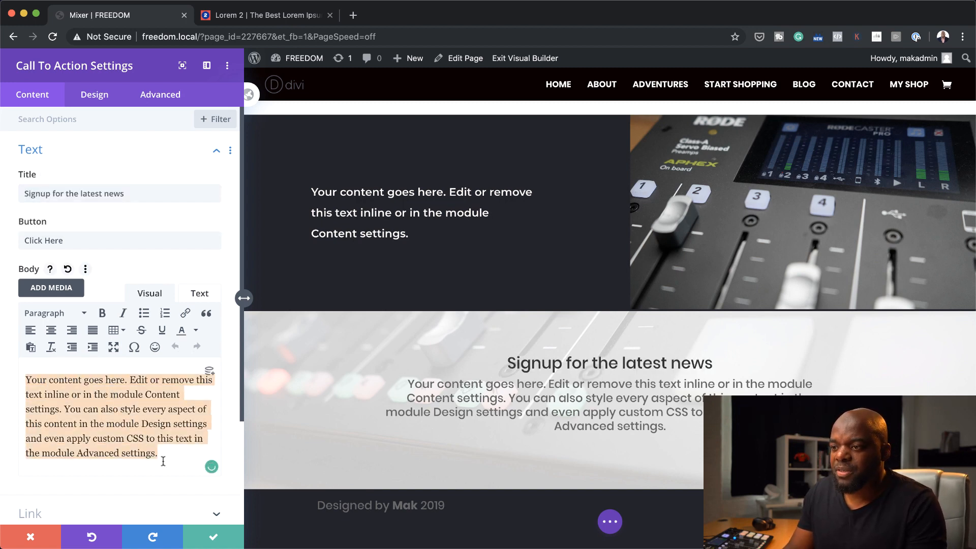
{"action": "left_click", "coordinate": [235, 19]}
{"action": "left_click", "coordinate": [459, 199]}
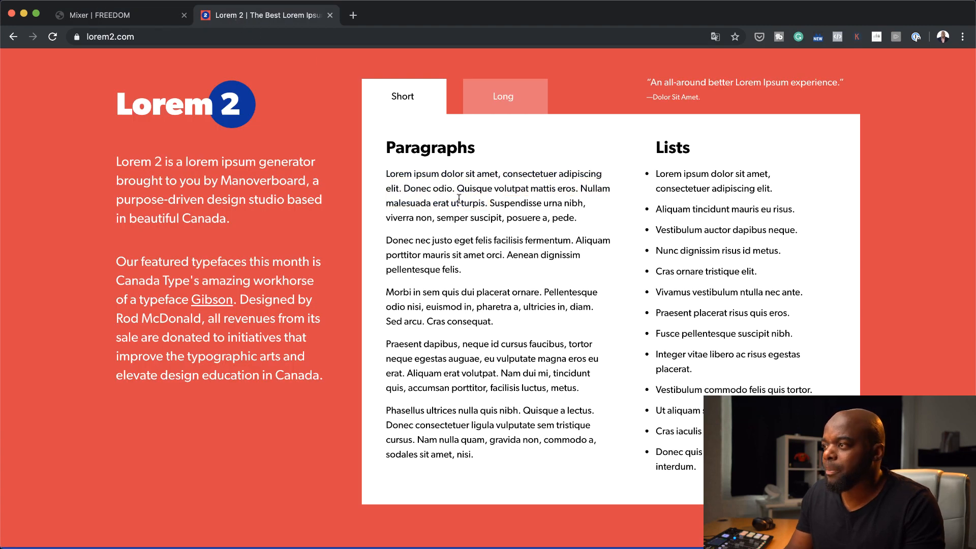
{"action": "left_click_drag", "start_coordinate": [490, 204], "coordinate": [574, 220]}
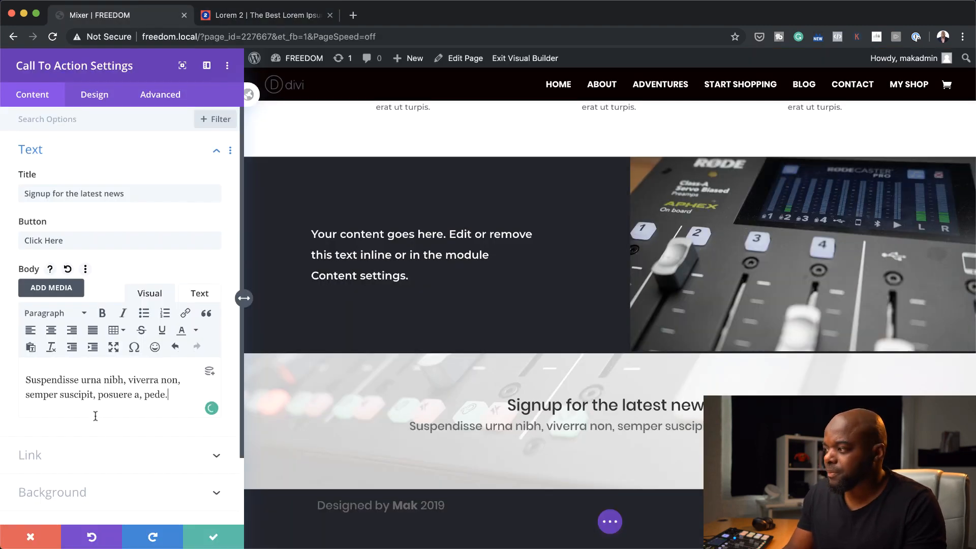
{"action": "left_click", "coordinate": [92, 94]}
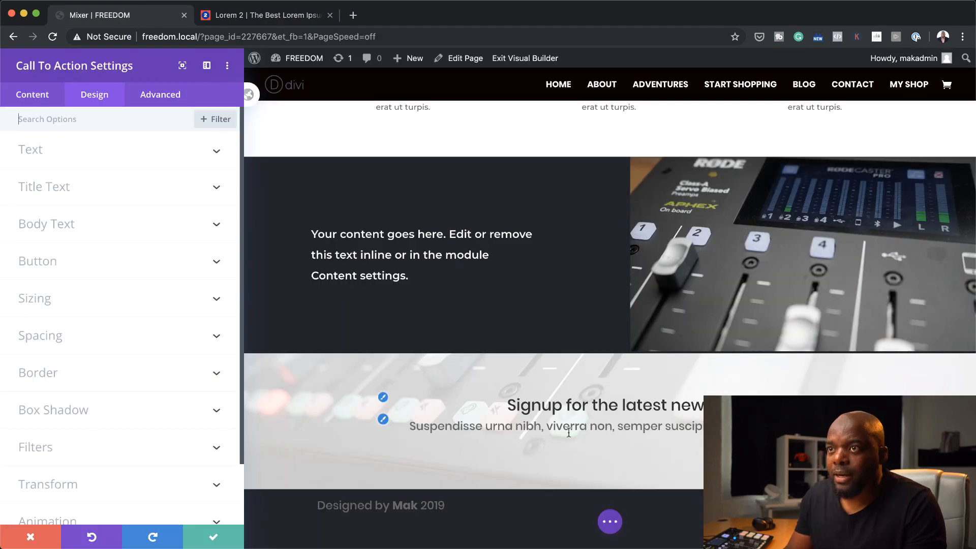
Set the Call To Action module's button link URL to "#"
{"action": "left_click", "coordinate": [43, 98]}
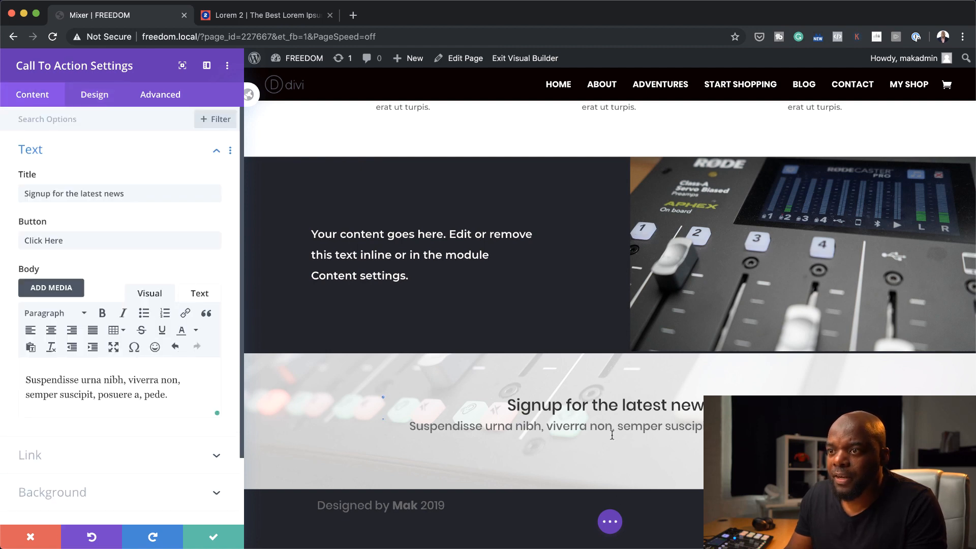
{"action": "scroll", "coordinate": [158, 371], "scroll_direction": "down", "scroll_amount": 3}
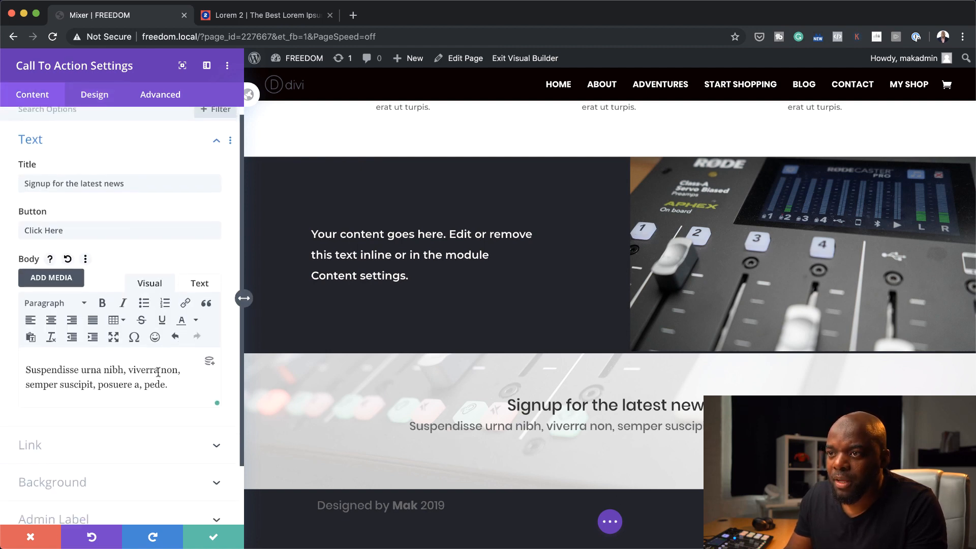
{"action": "left_click", "coordinate": [35, 428]}
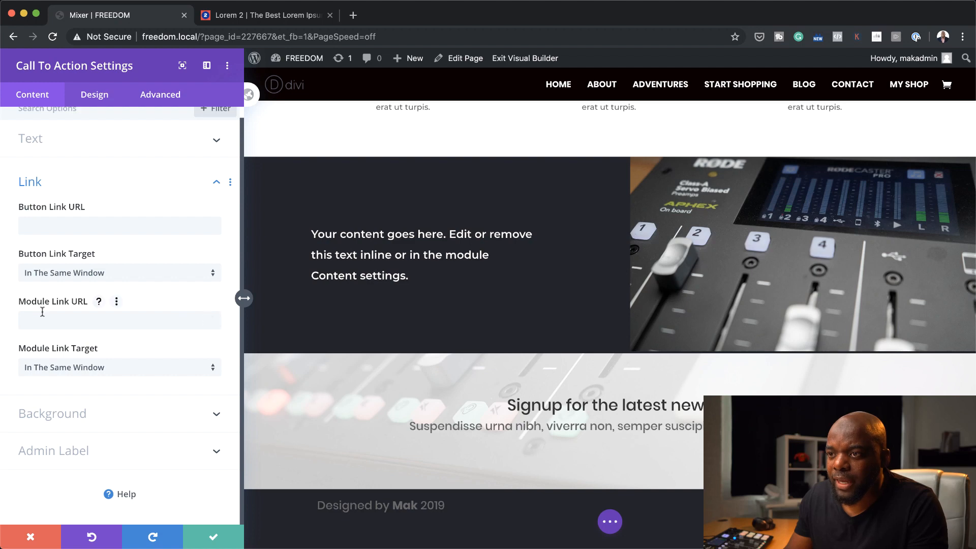
{"action": "left_click", "coordinate": [50, 225]}
{"action": "type", "text": "#"}
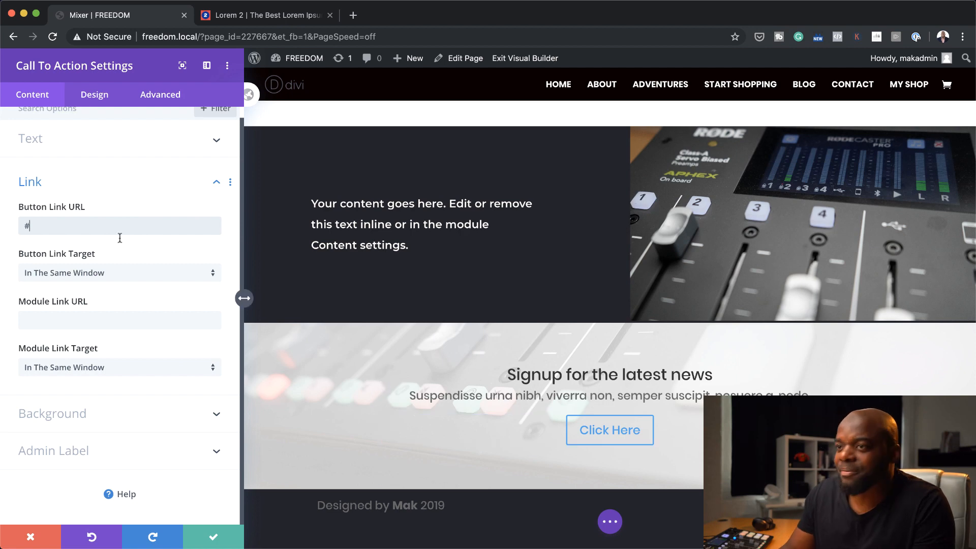
Enable custom styles for the module's button, set its text color to orange and save the module settings
{"action": "left_click", "coordinate": [95, 102]}
{"action": "left_click", "coordinate": [64, 254]}
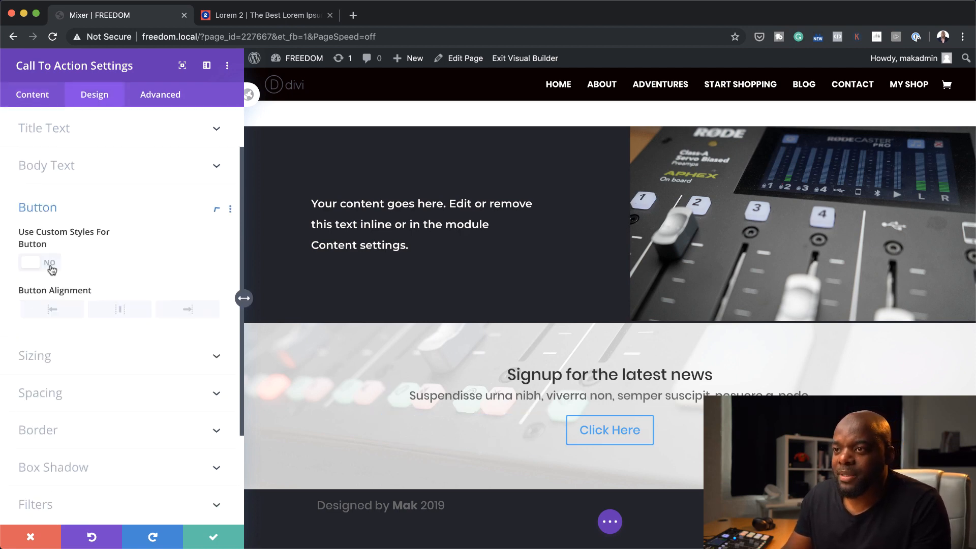
{"action": "left_click", "coordinate": [49, 181]}
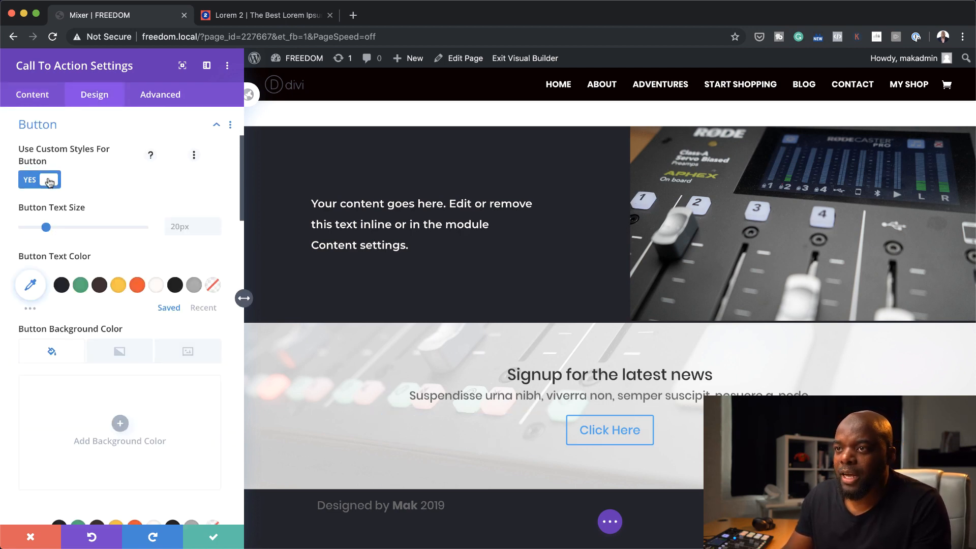
{"action": "left_click", "coordinate": [137, 286]}
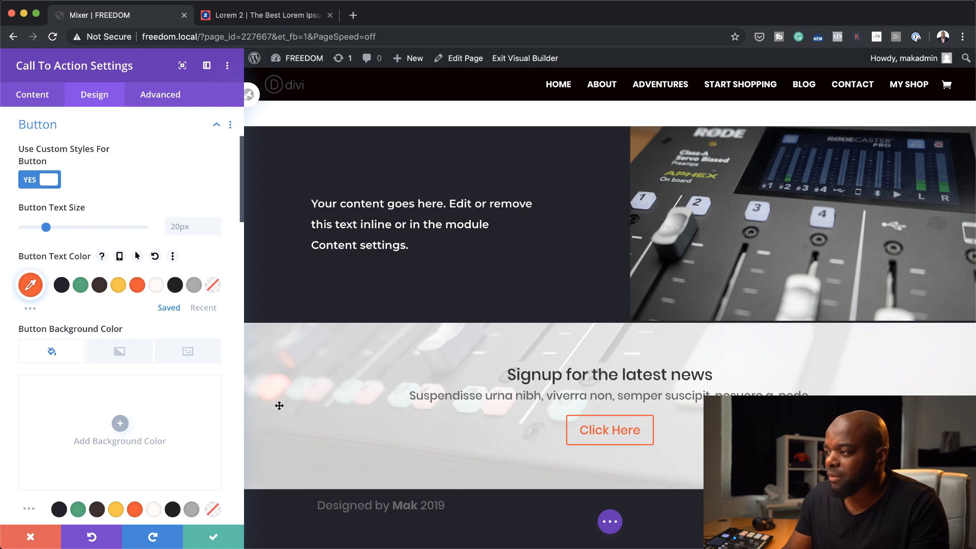
{"action": "left_click", "coordinate": [213, 538]}
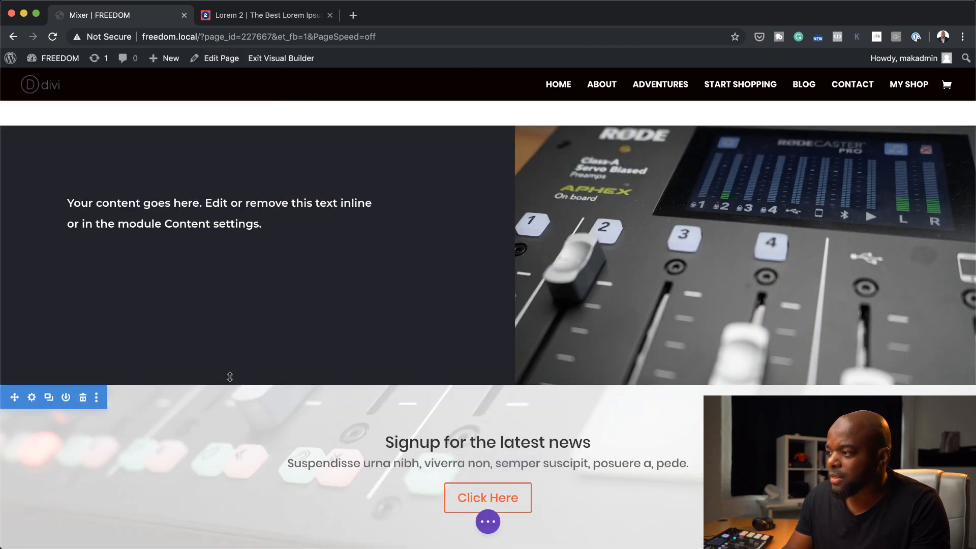
Set the signup section's minimum height to 342px, save it, and increase the top spacing of its row to 40px
{"action": "scroll", "coordinate": [232, 376], "scroll_direction": "down", "scroll_amount": 3}
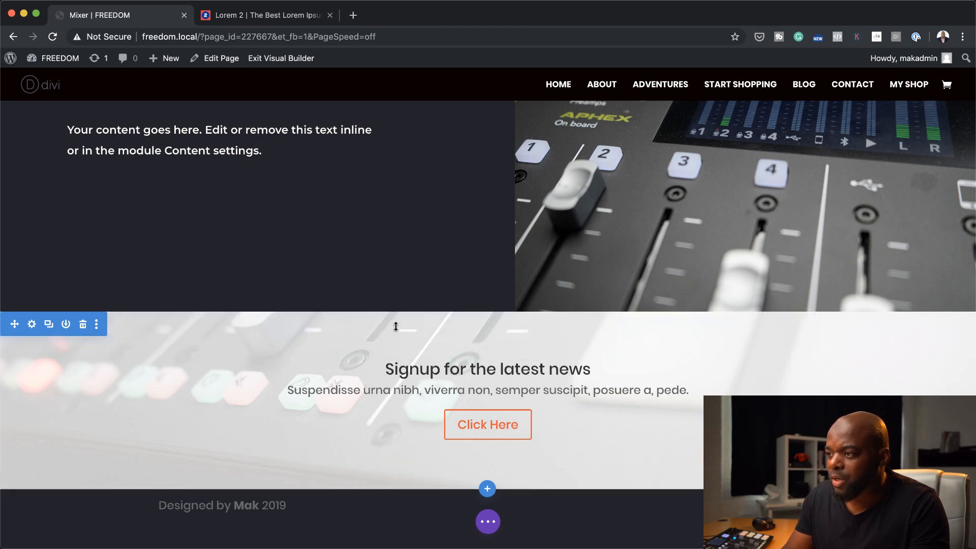
{"action": "left_click", "coordinate": [32, 324]}
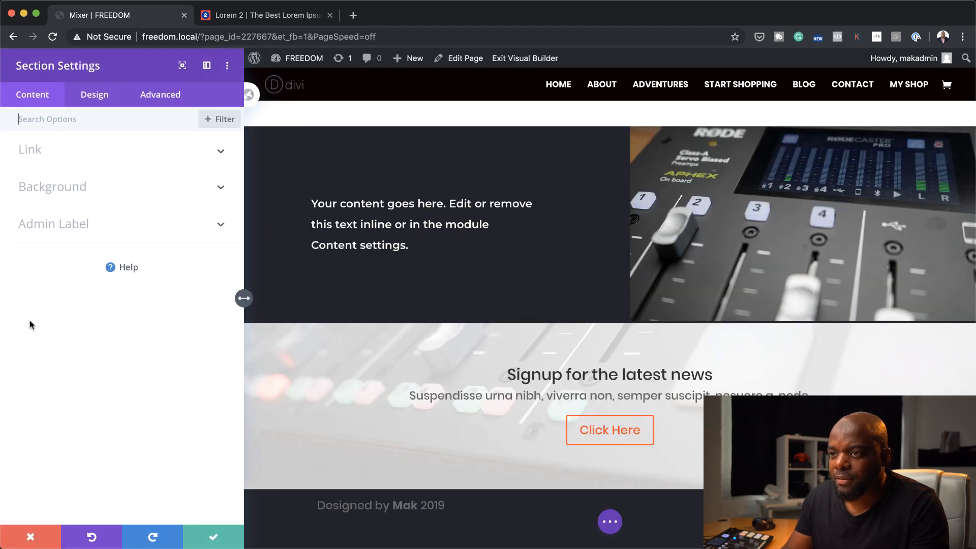
{"action": "left_click", "coordinate": [98, 97]}
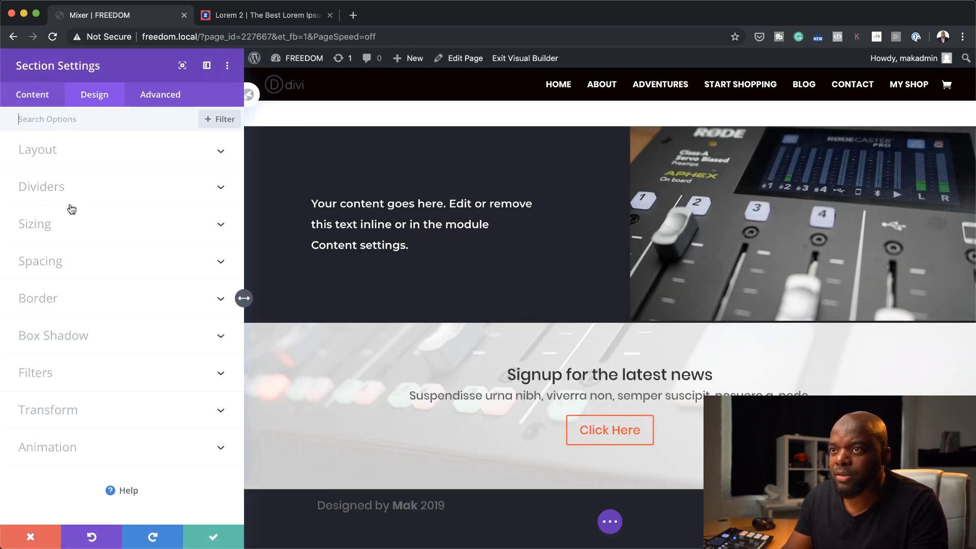
{"action": "left_click", "coordinate": [57, 222]}
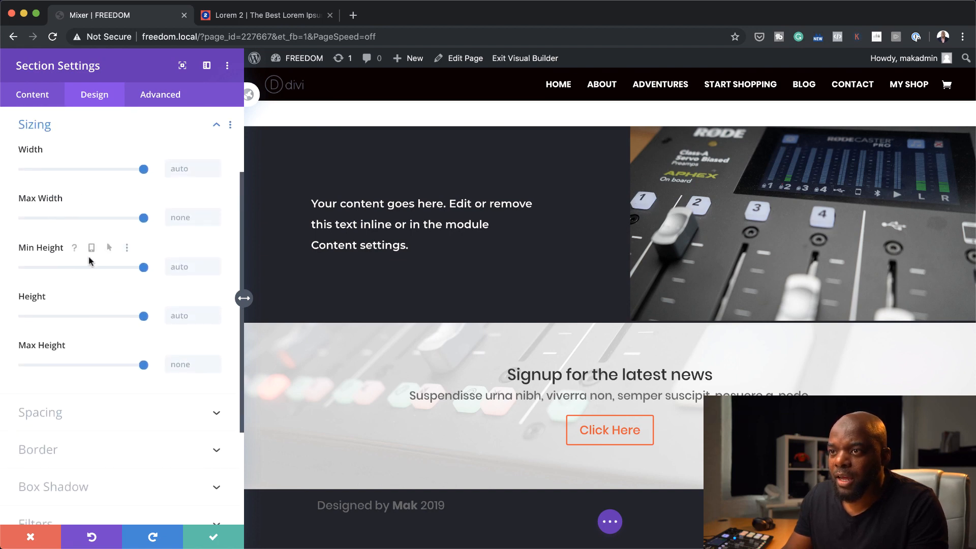
{"action": "left_click_drag", "start_coordinate": [142, 266], "coordinate": [57, 278]}
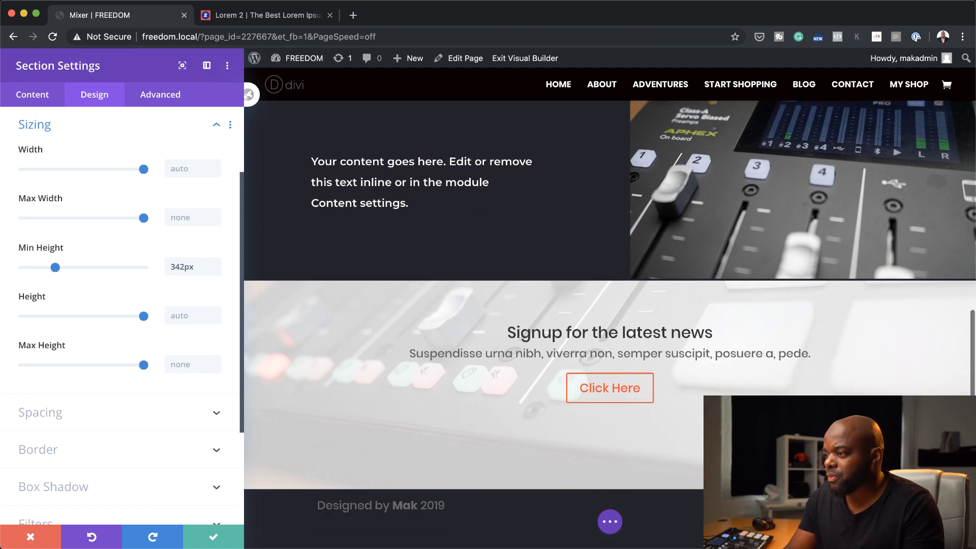
{"action": "left_click", "coordinate": [214, 537]}
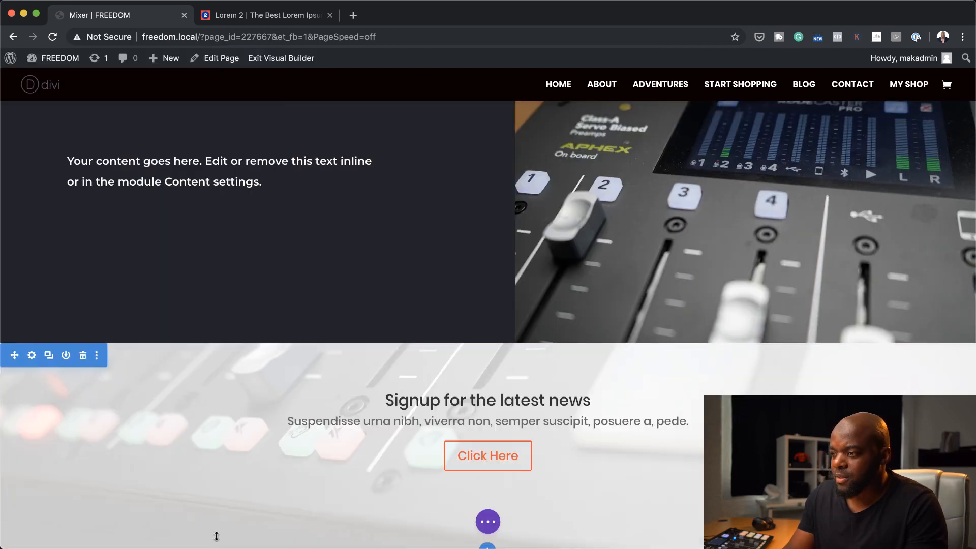
{"action": "scroll", "coordinate": [258, 403], "scroll_direction": "down", "scroll_amount": 2}
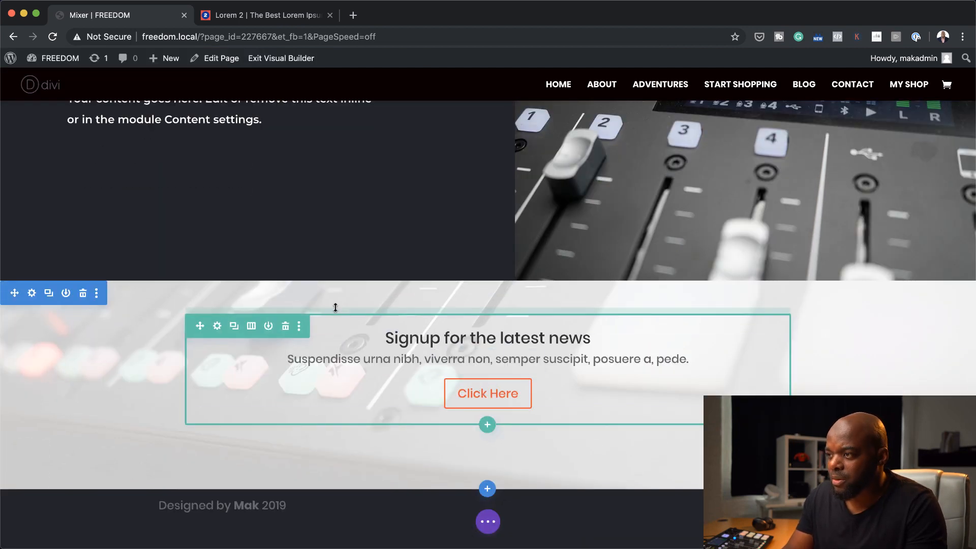
{"action": "left_click_drag", "start_coordinate": [336, 307], "coordinate": [333, 334]}
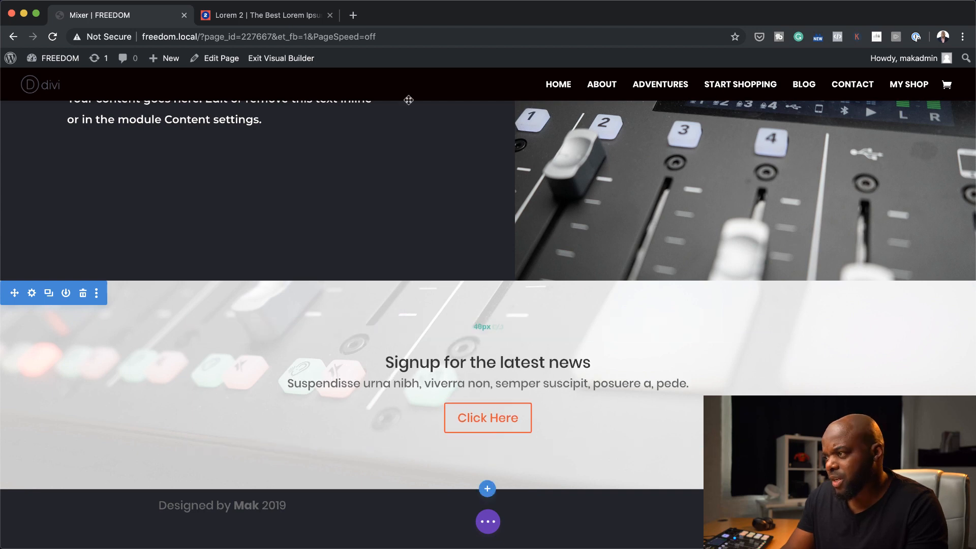
Exit the Visual Builder with the page changes saved and open the live Mixer page
{"action": "scroll", "coordinate": [469, 280], "scroll_direction": "up", "scroll_amount": 15}
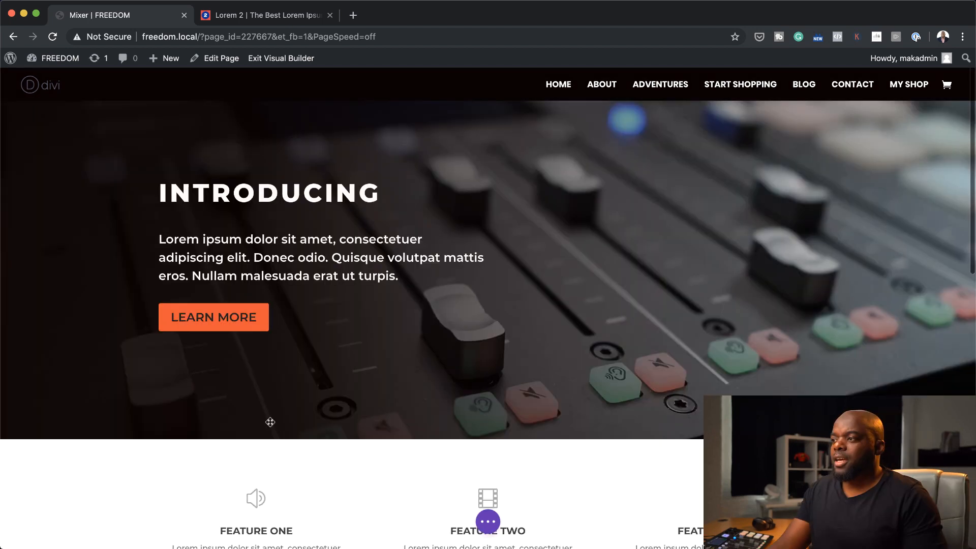
{"action": "key", "text": "t"}
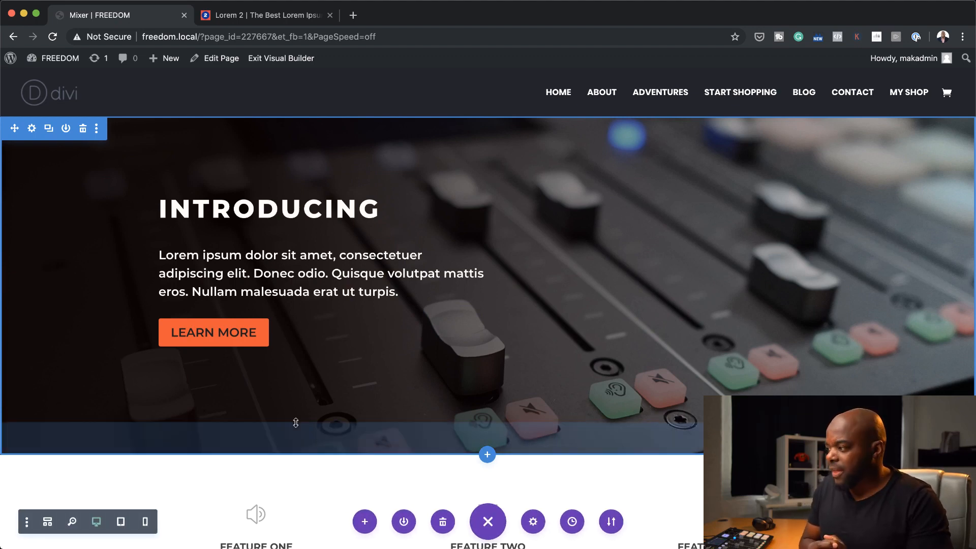
{"action": "left_click", "coordinate": [281, 58]}
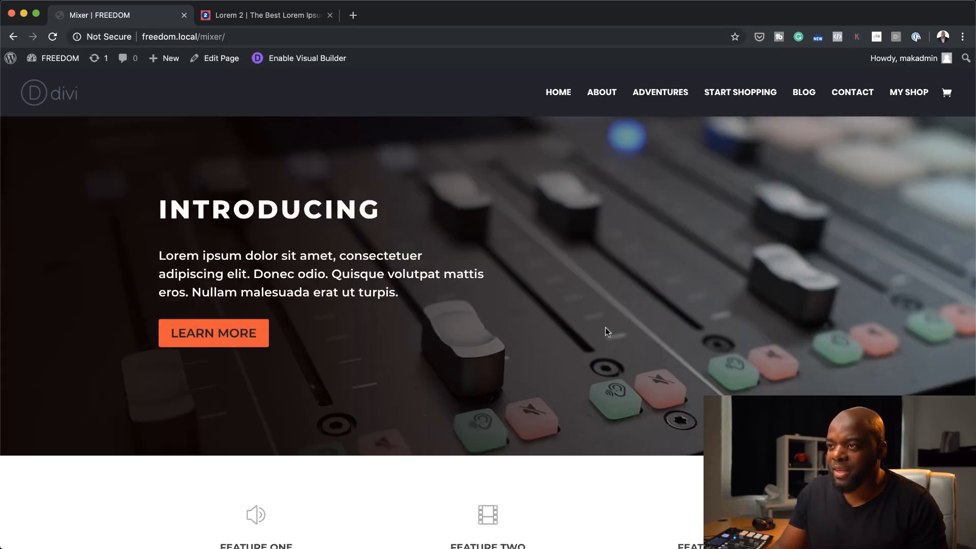
Review the live Mixer page from the hero down to the signup section and test its Click Here button
{"action": "scroll", "coordinate": [658, 334], "scroll_direction": "down", "scroll_amount": 5}
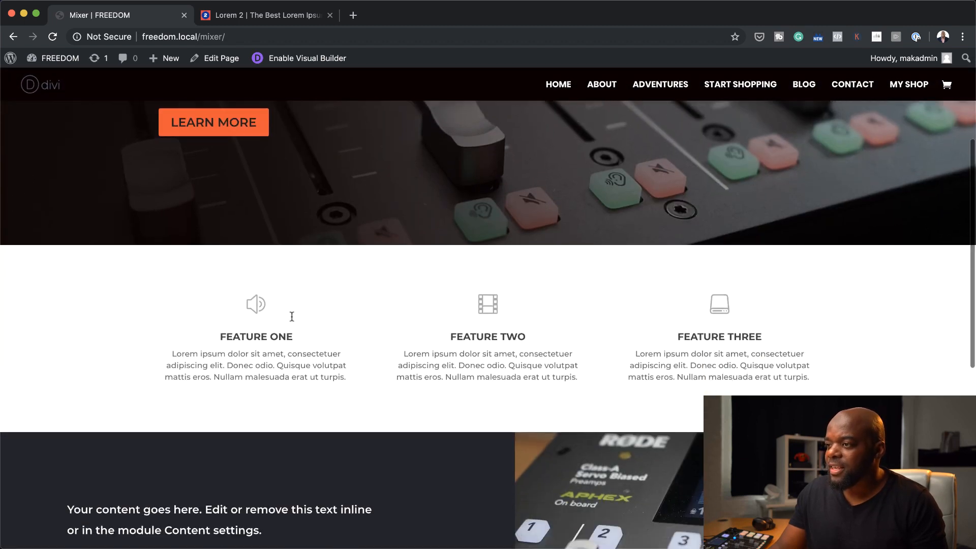
{"action": "scroll", "coordinate": [863, 326], "scroll_direction": "down", "scroll_amount": 5}
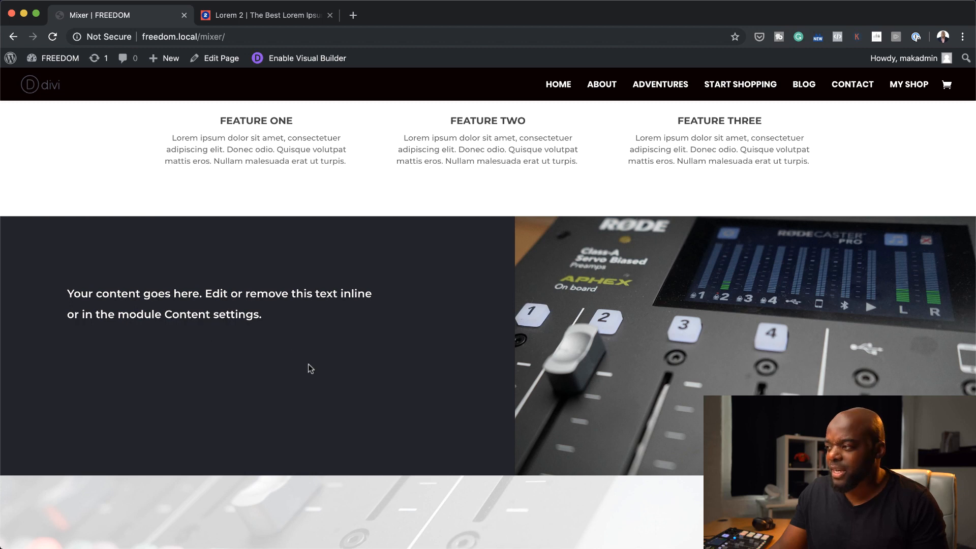
{"action": "scroll", "coordinate": [308, 364], "scroll_direction": "down", "scroll_amount": 2}
{"action": "scroll", "coordinate": [706, 351], "scroll_direction": "up", "scroll_amount": 1}
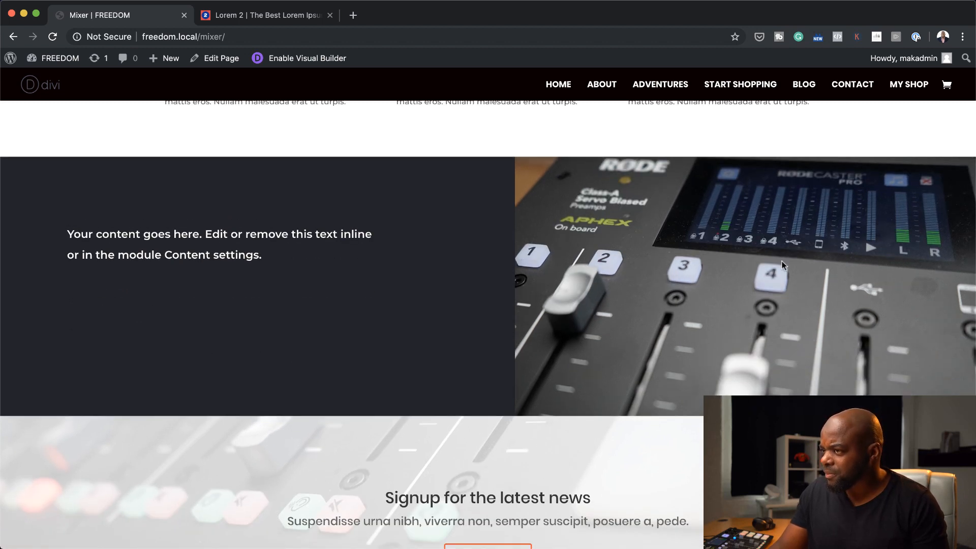
{"action": "scroll", "coordinate": [416, 331], "scroll_direction": "down", "scroll_amount": 3}
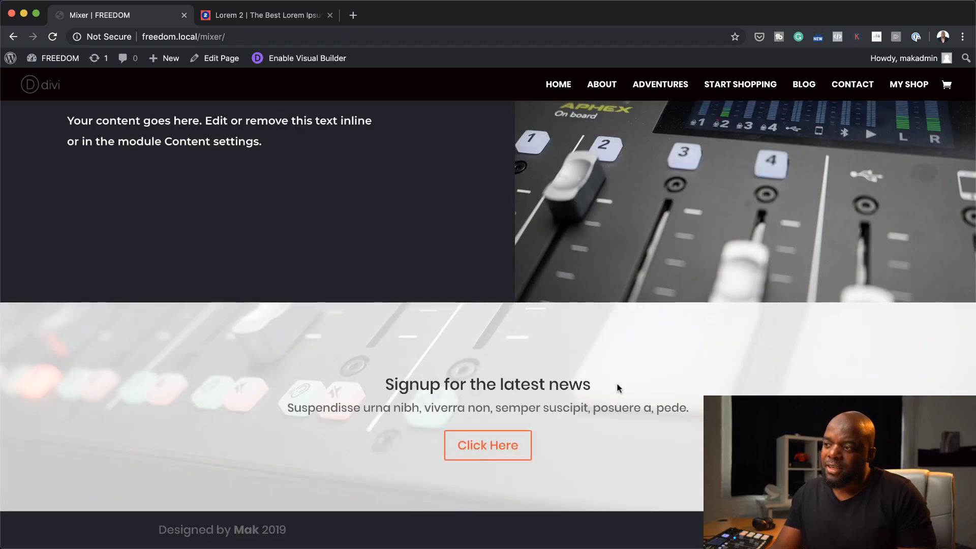
{"action": "left_click", "coordinate": [495, 445]}
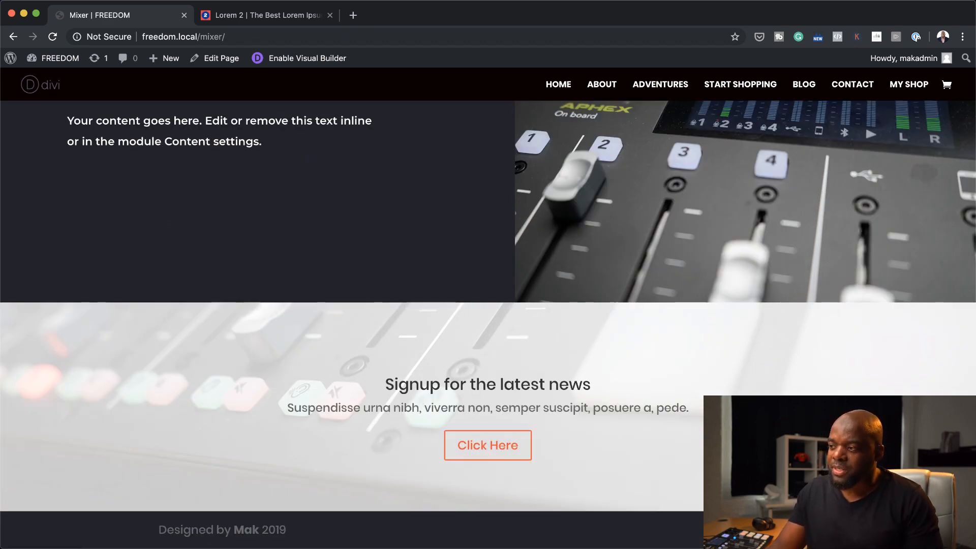